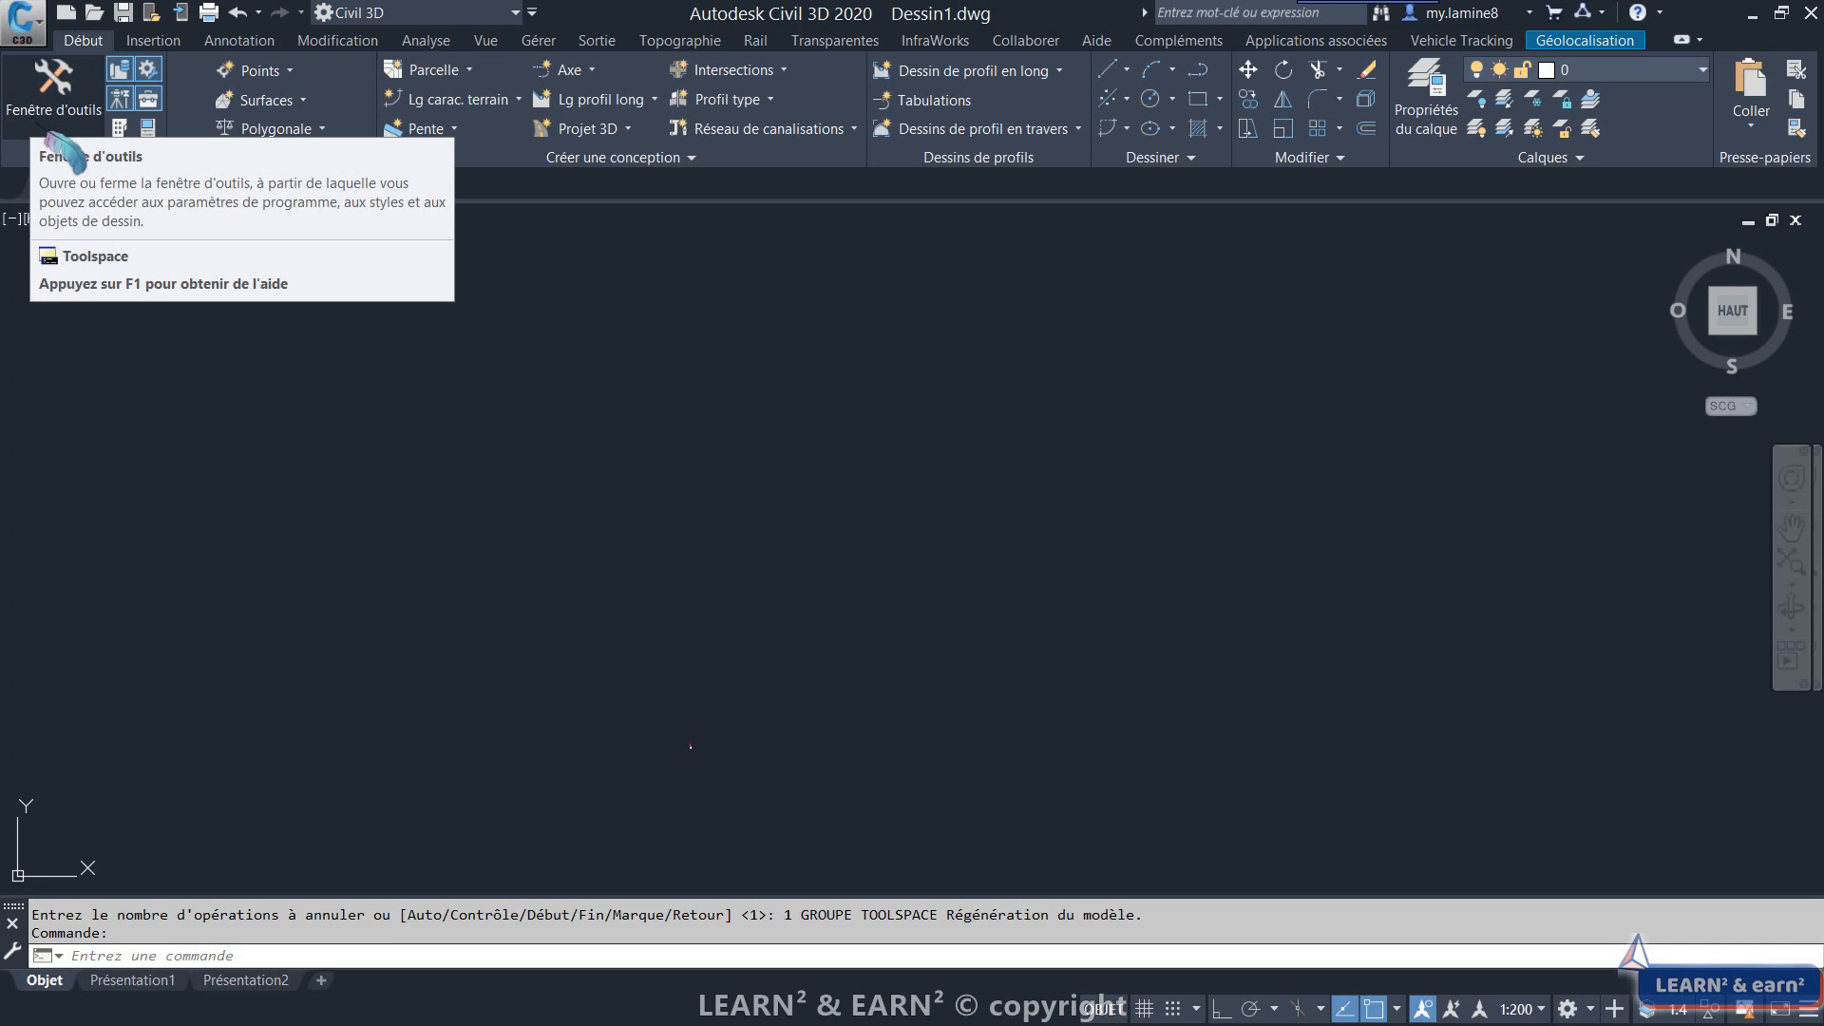
Open the Toolspace and look through its Boîte à outils, Topographie and Paramètres views, ending on the Prospecteur view.
left_click(48, 133)
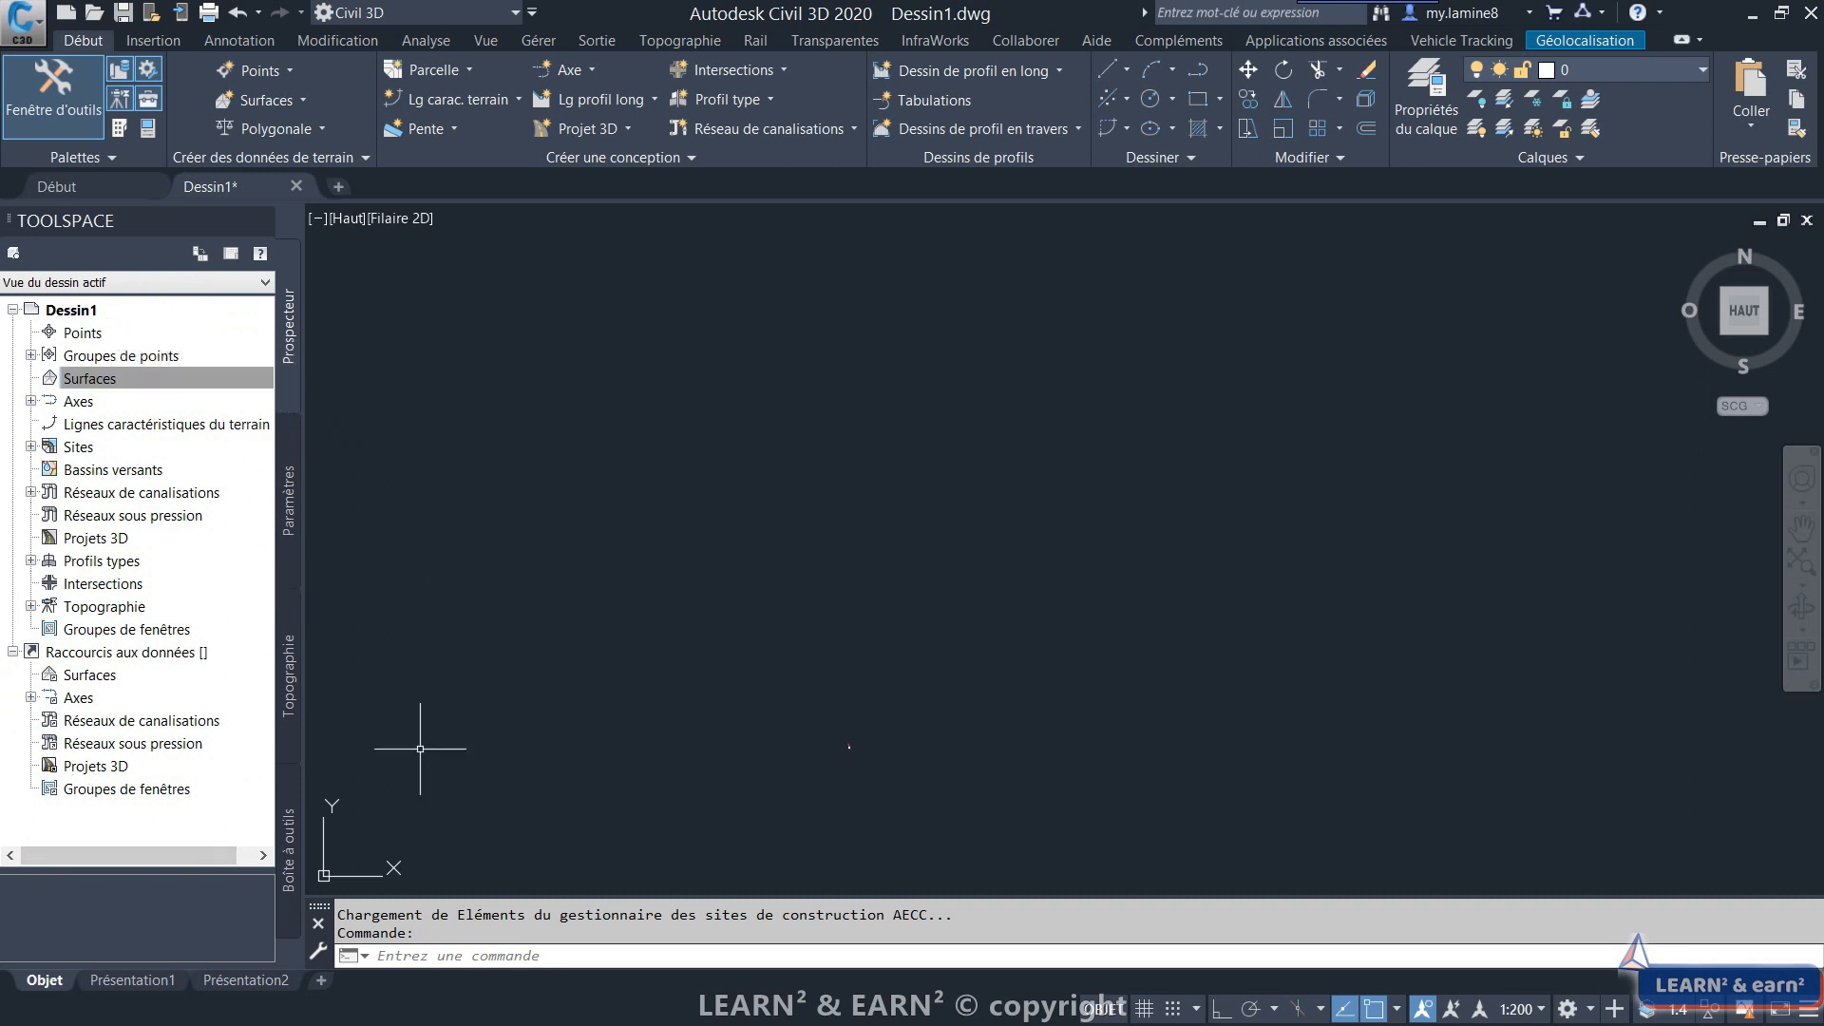
left_click_drag(123, 378, 80, 312)
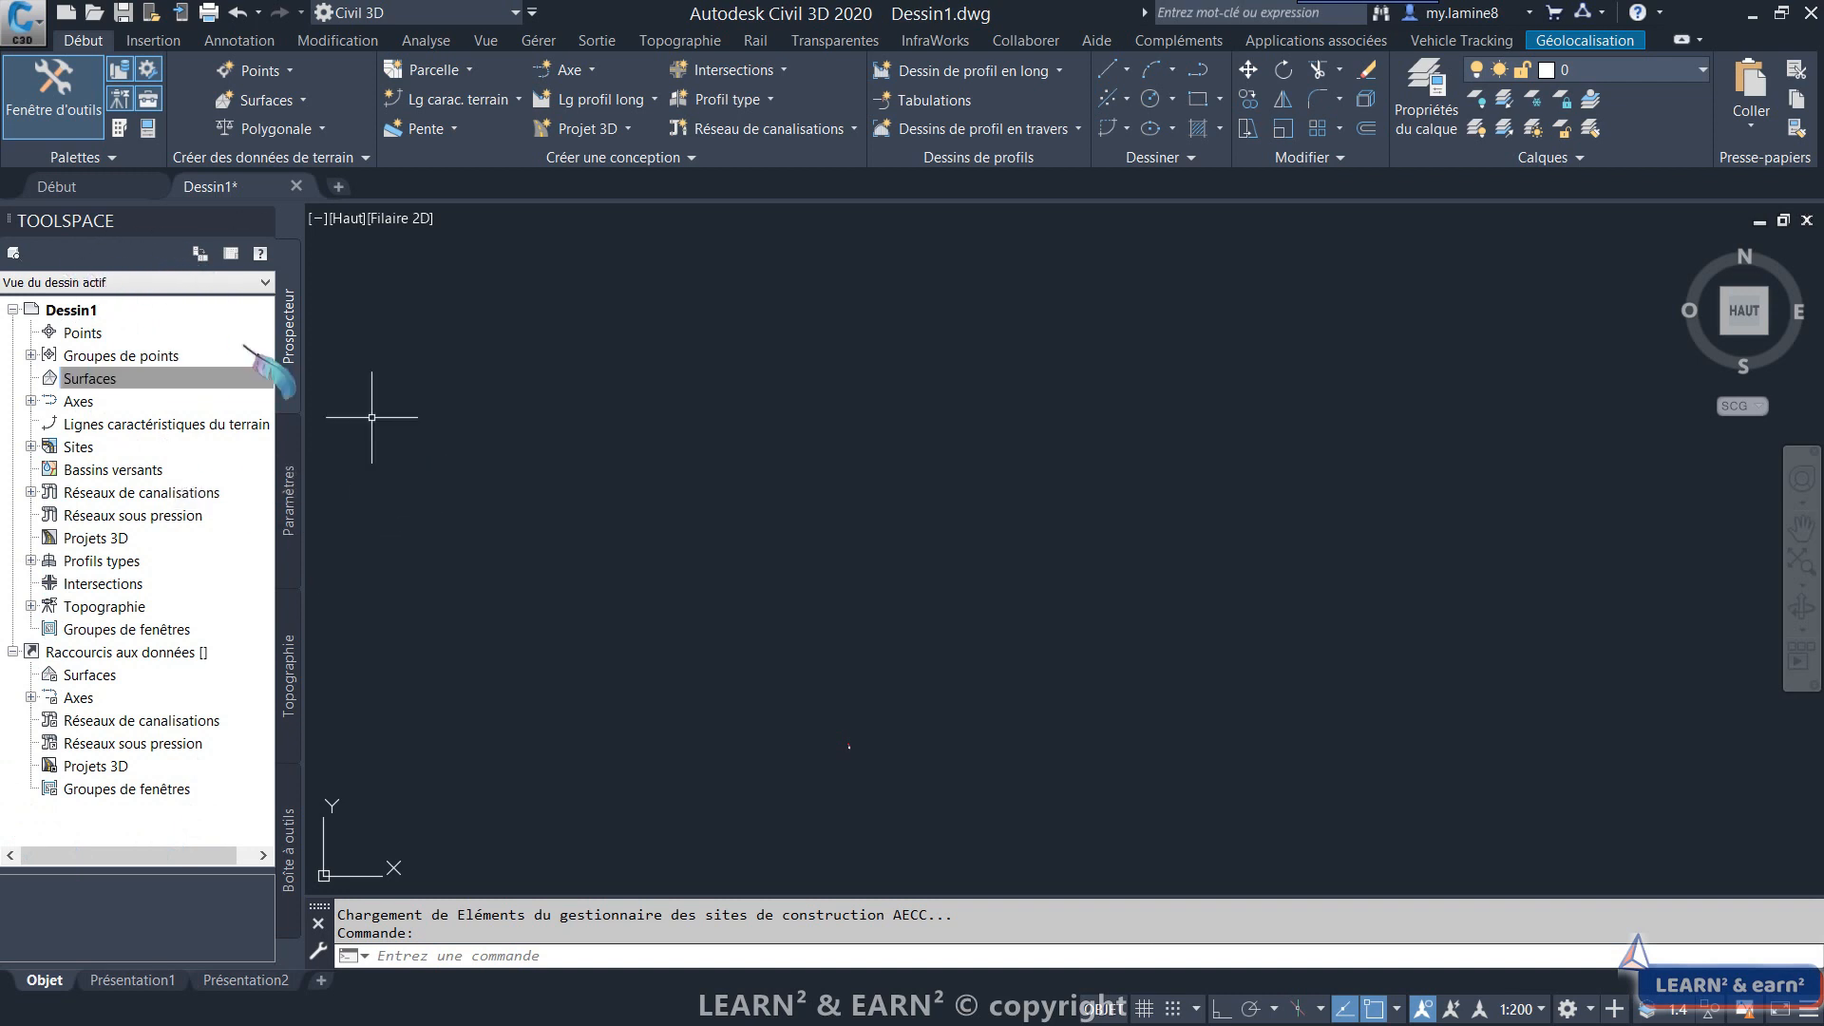
left_click(293, 870)
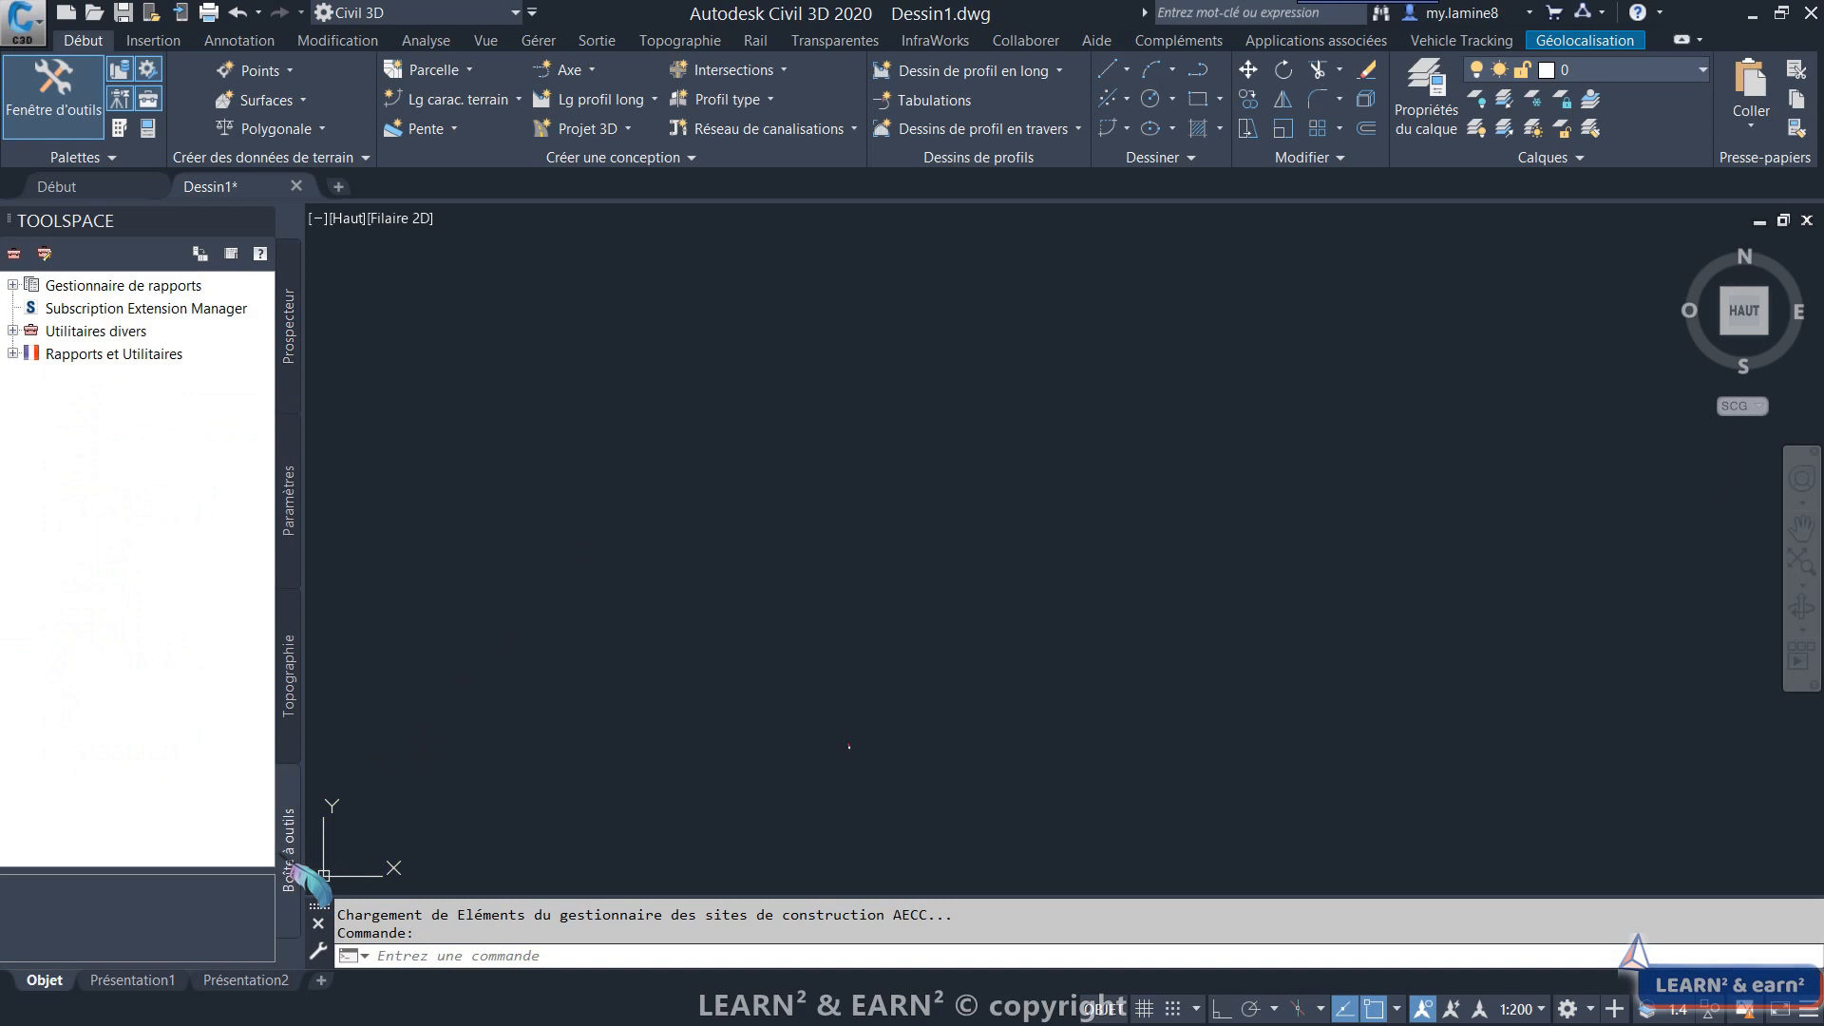
left_click(288, 722)
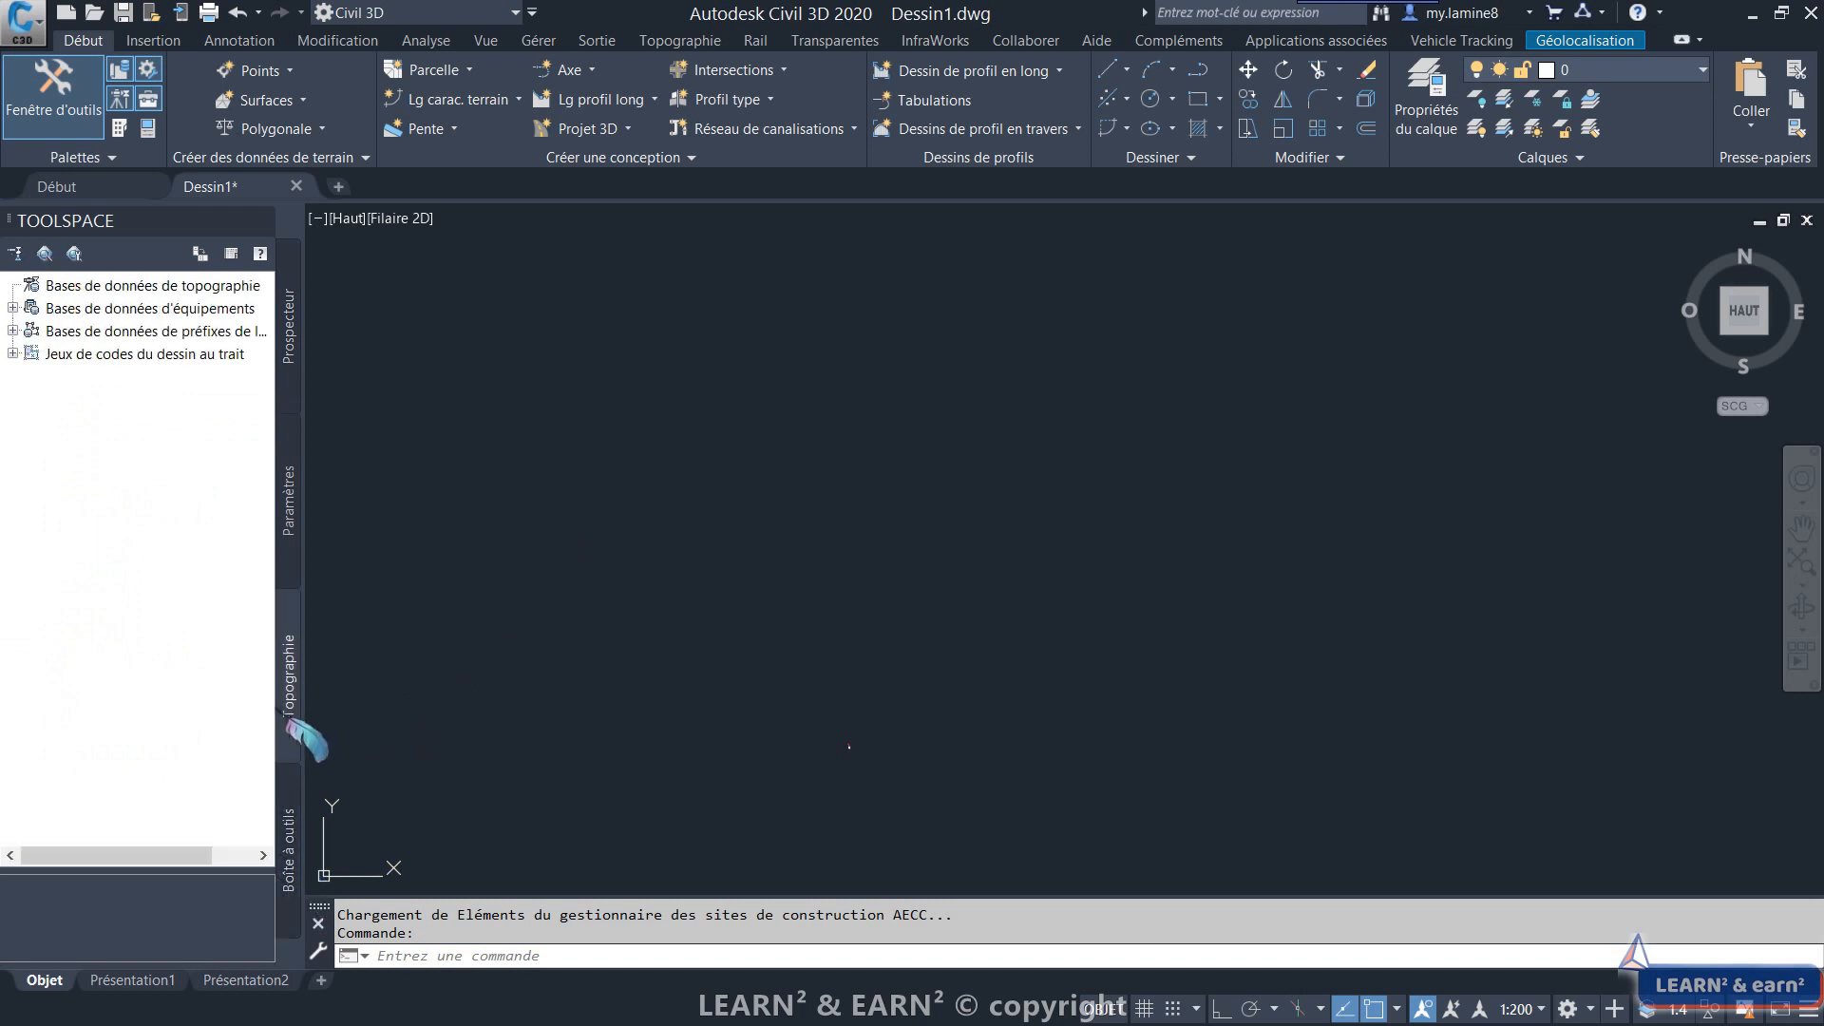
left_click(290, 549)
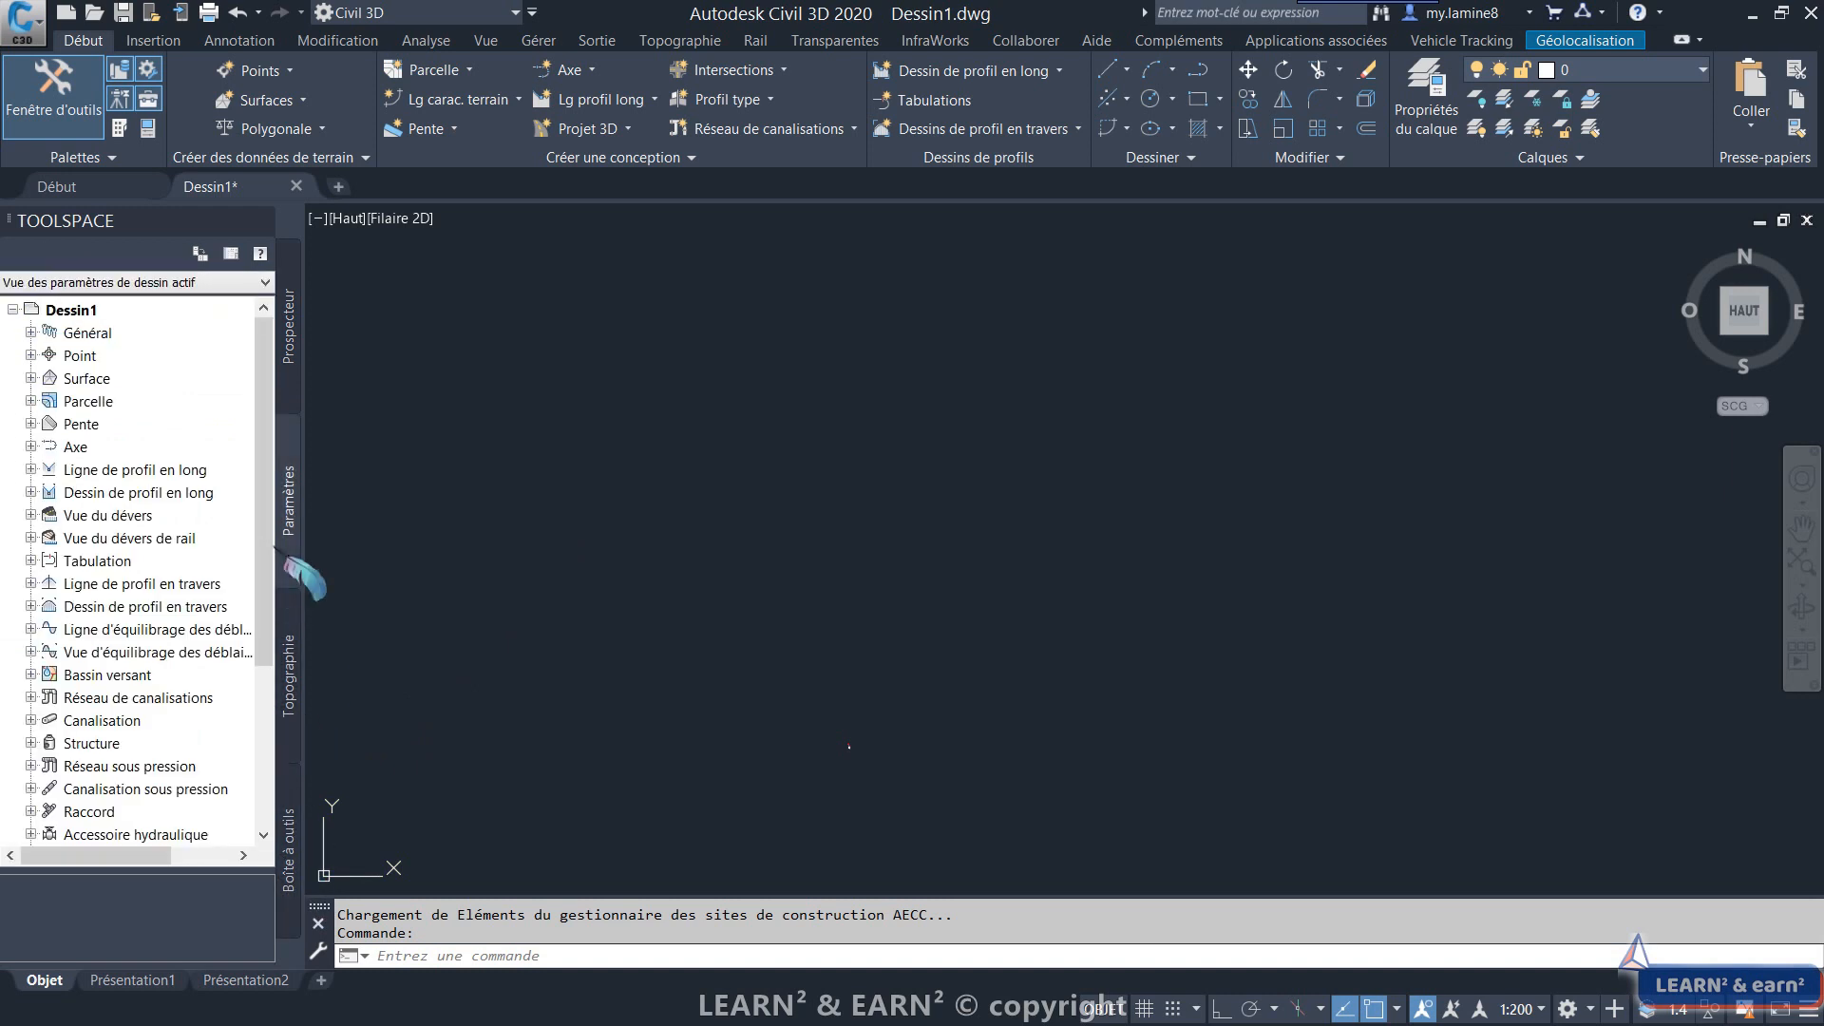
left_click(289, 390)
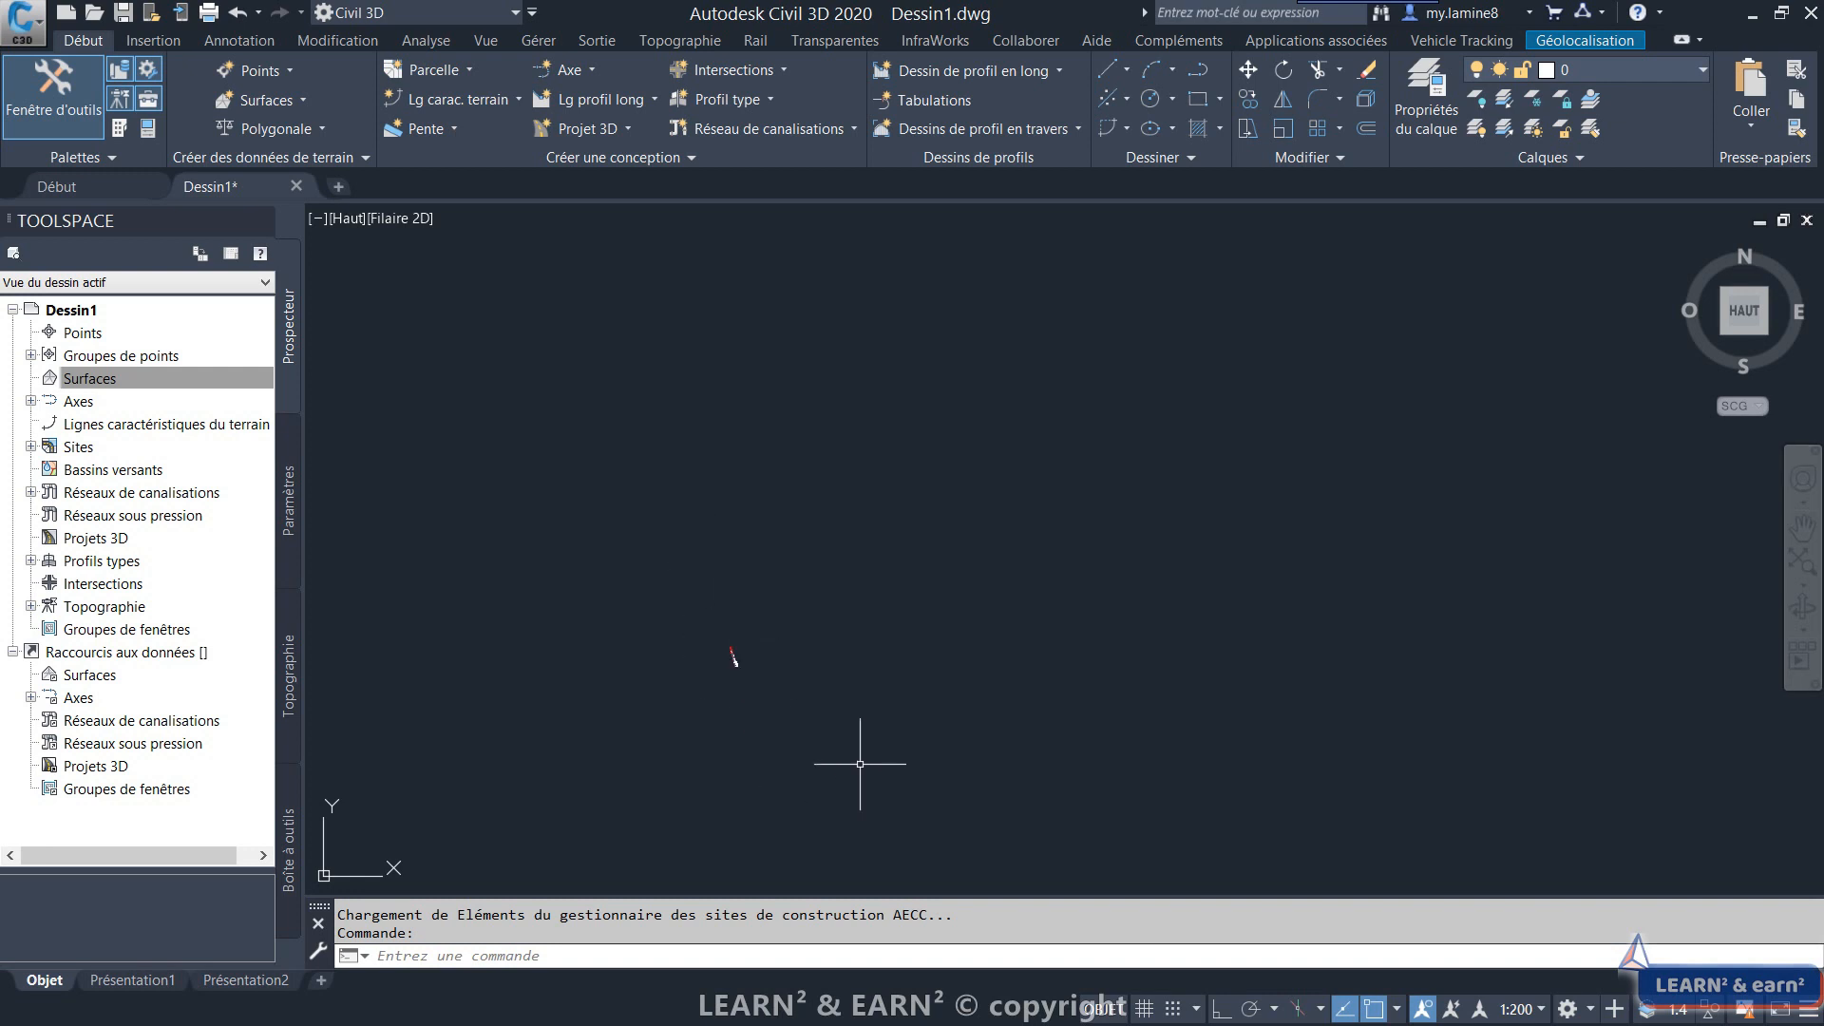
Examine the survey points in the drawing and check the properties of one point to see what object type it is.
scroll(727, 653, "up", 10)
scroll(801, 526, "up", 5)
scroll(802, 526, "down", 6)
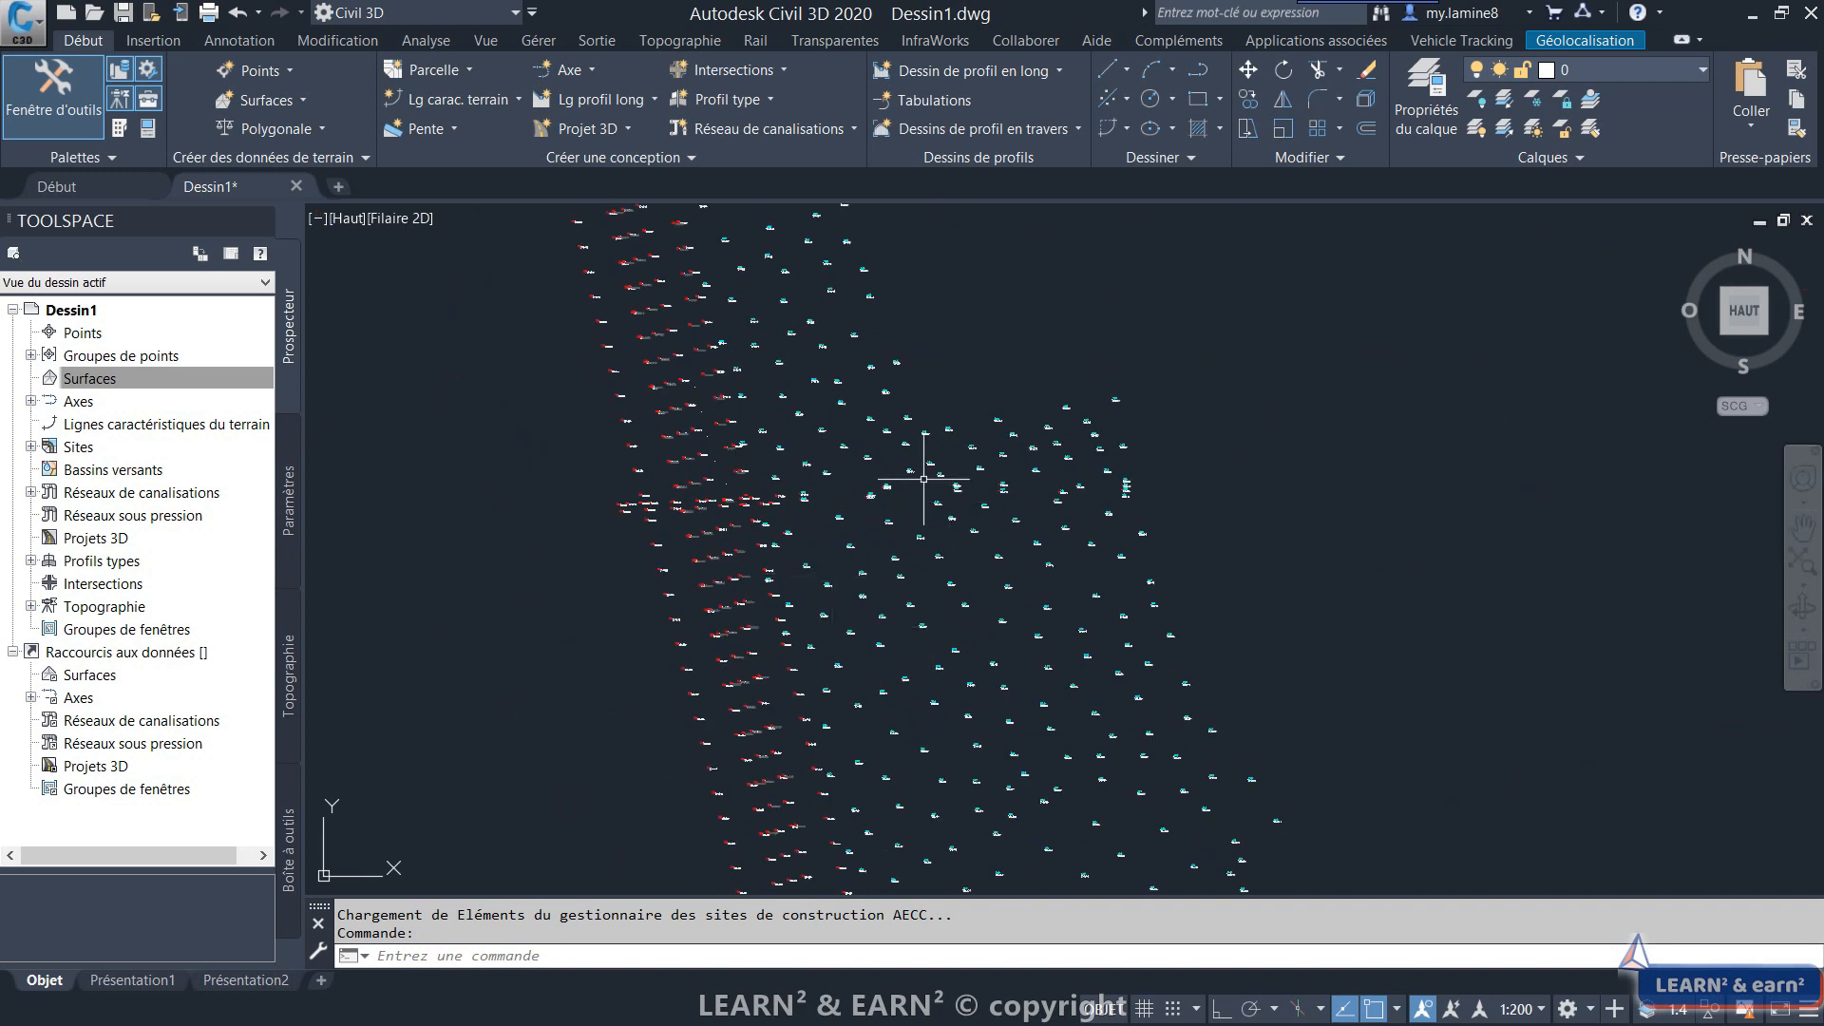
mouse_move(724, 488)
middle_mouse_down()
mouse_move(1056, 581)
mouse_move(1050, 561)
middle_mouse_up()
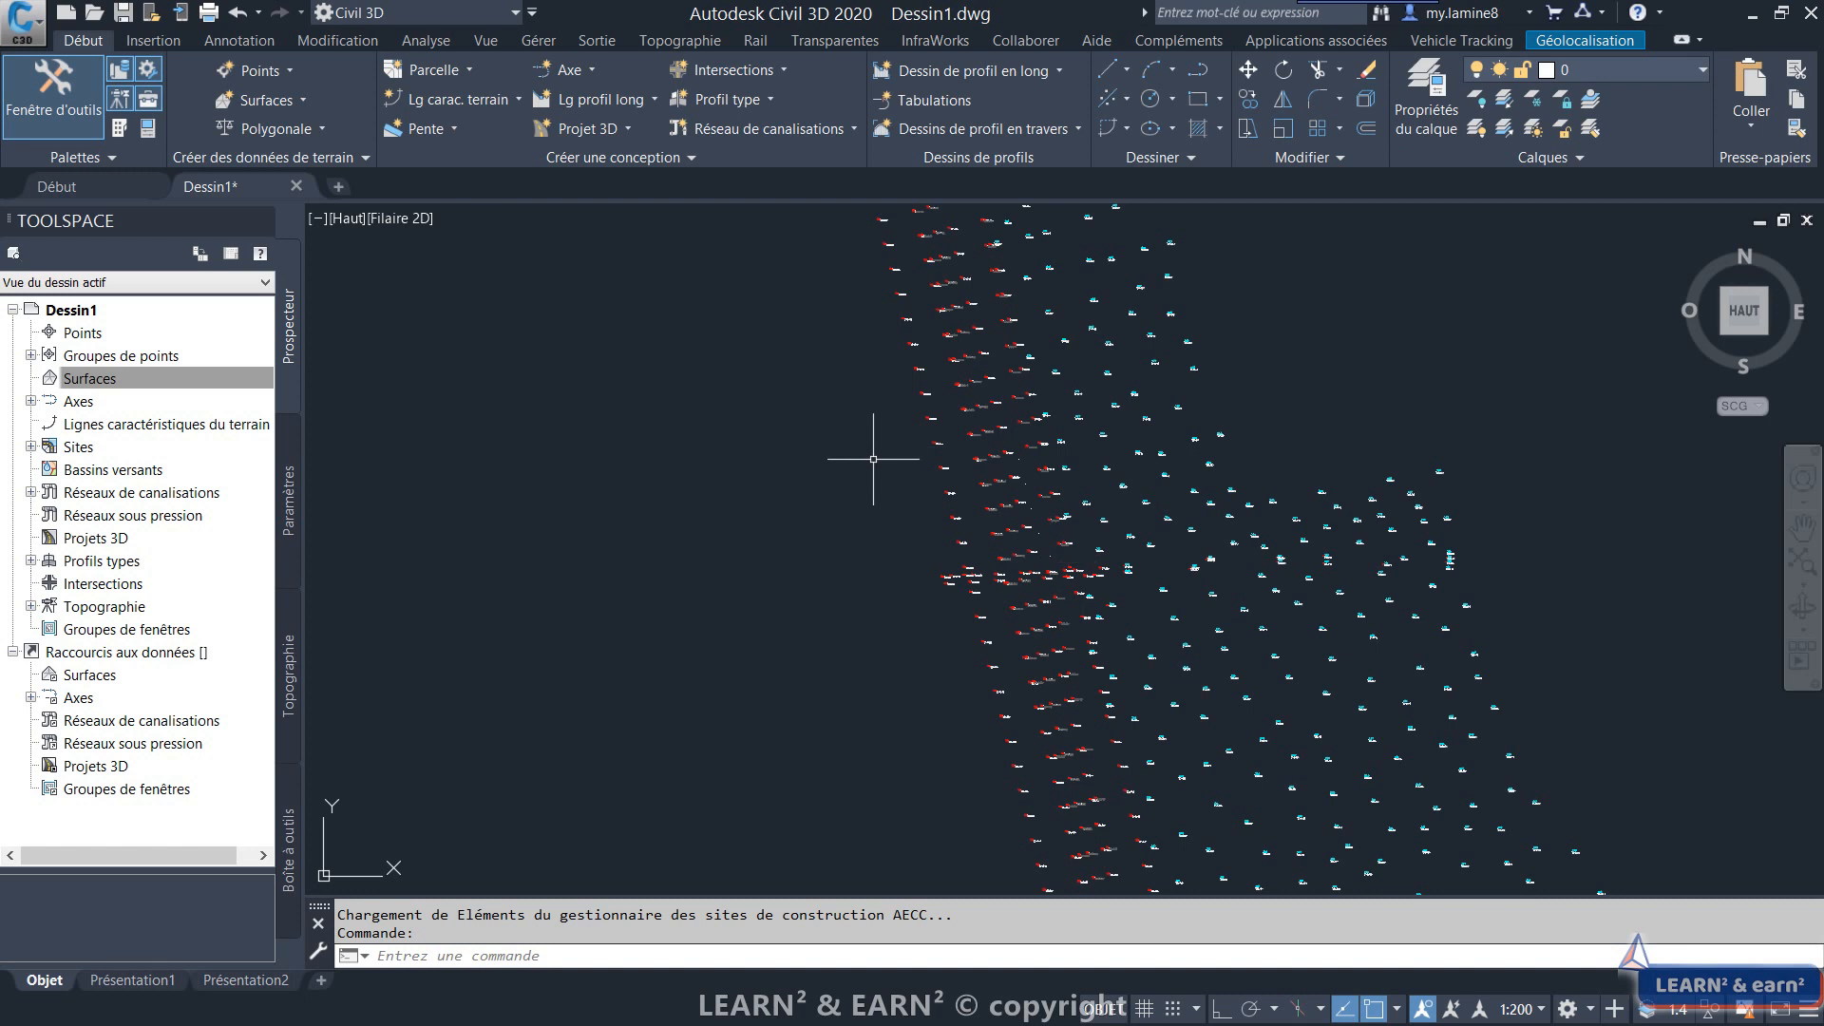
middle_click_drag(872, 458, 848, 603)
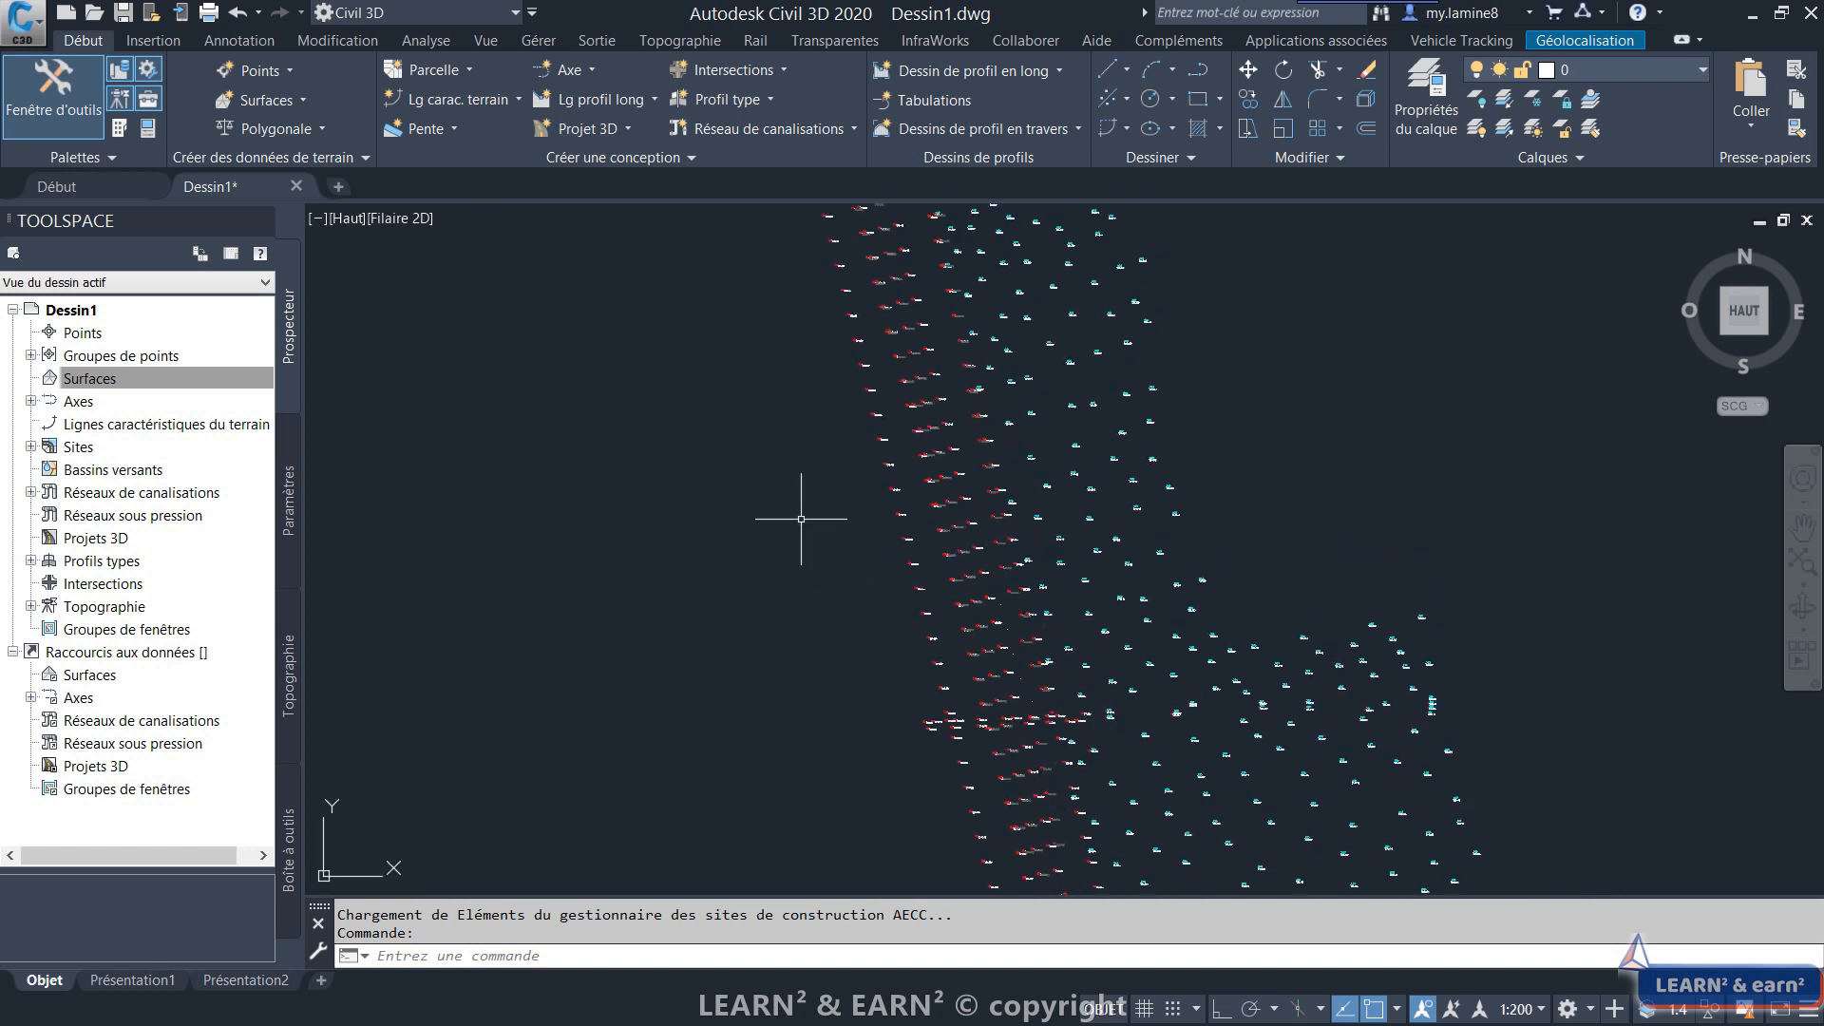
left_click(88, 378)
left_click(1199, 580)
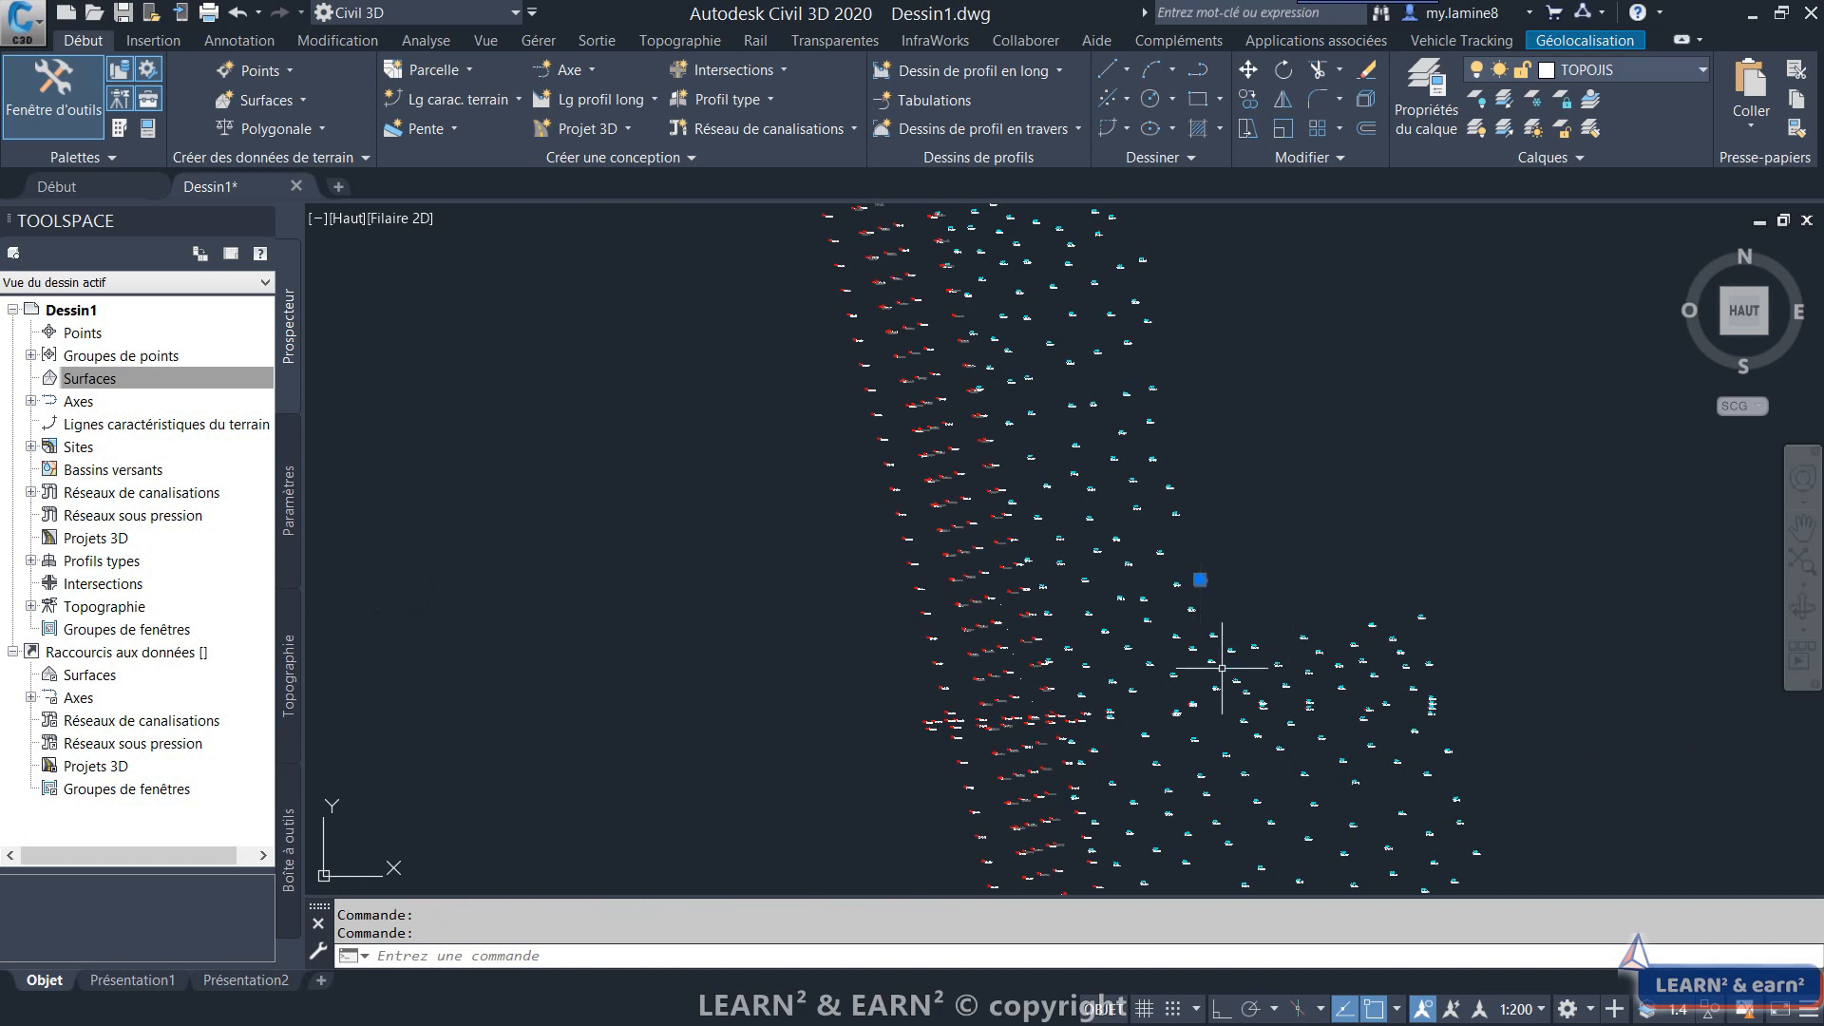
right_click(1276, 551)
left_click(1241, 602)
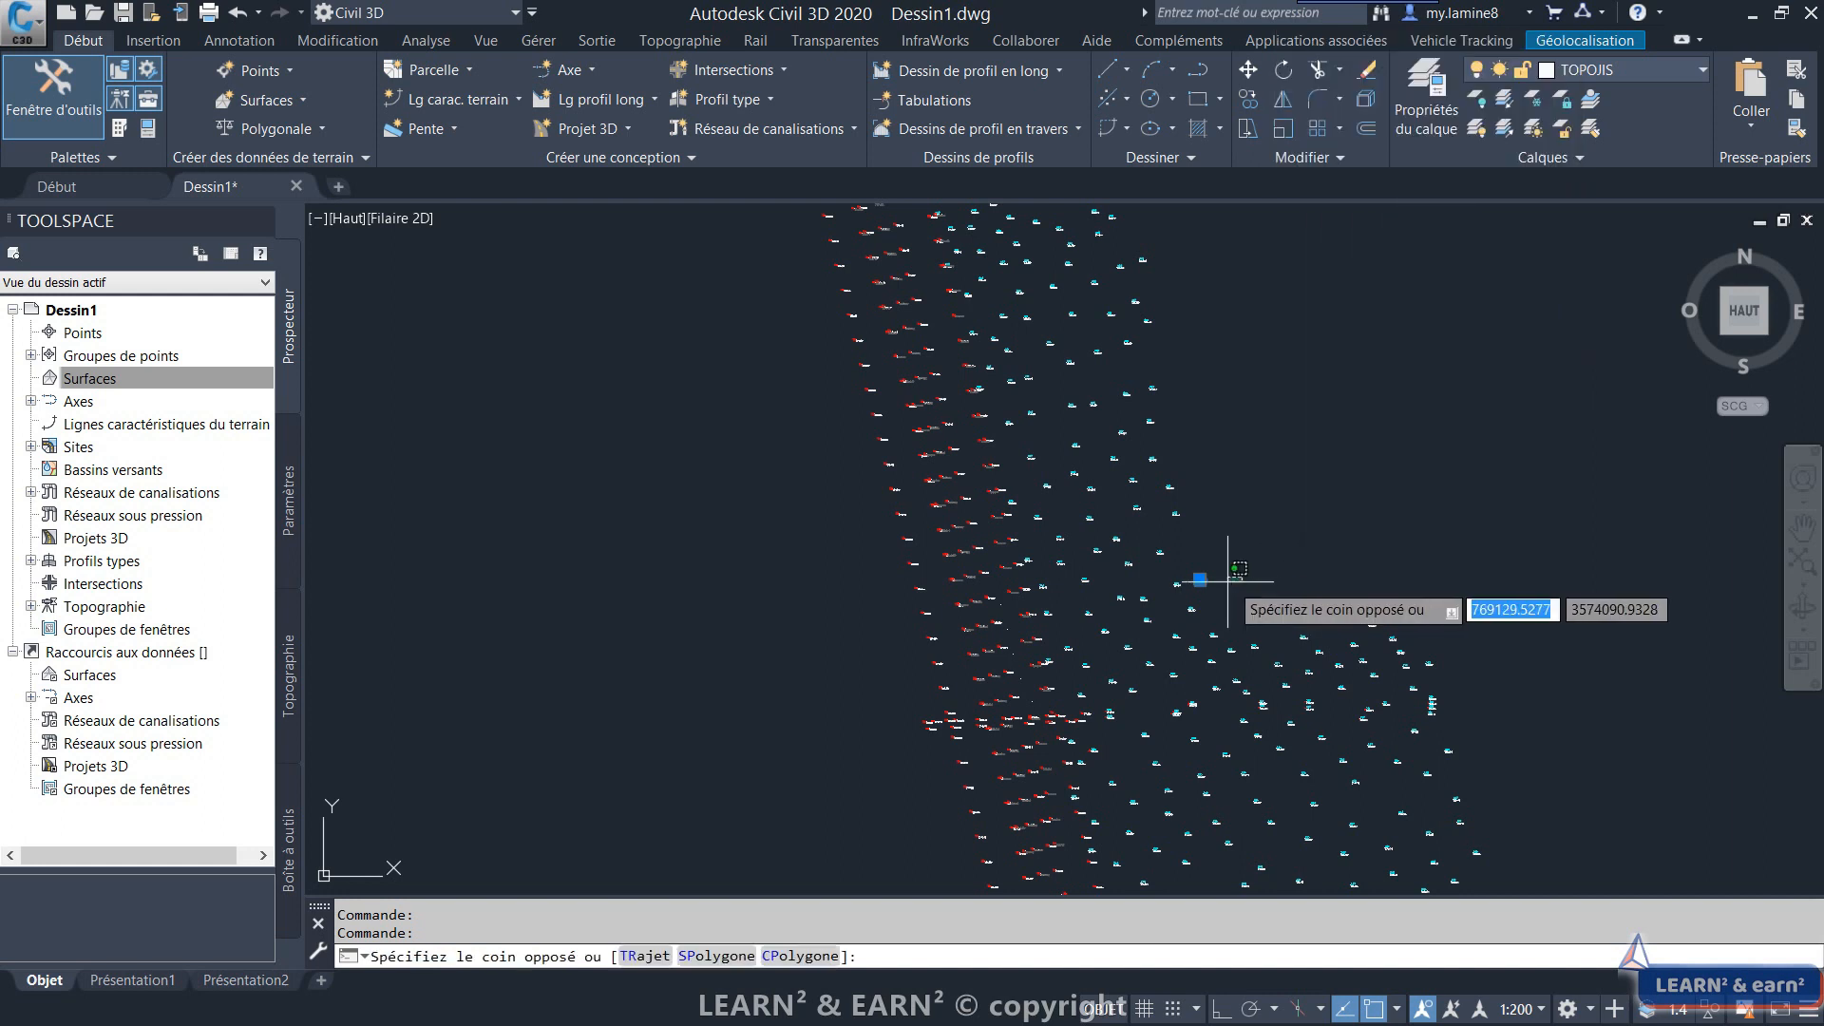
right_click(1283, 572)
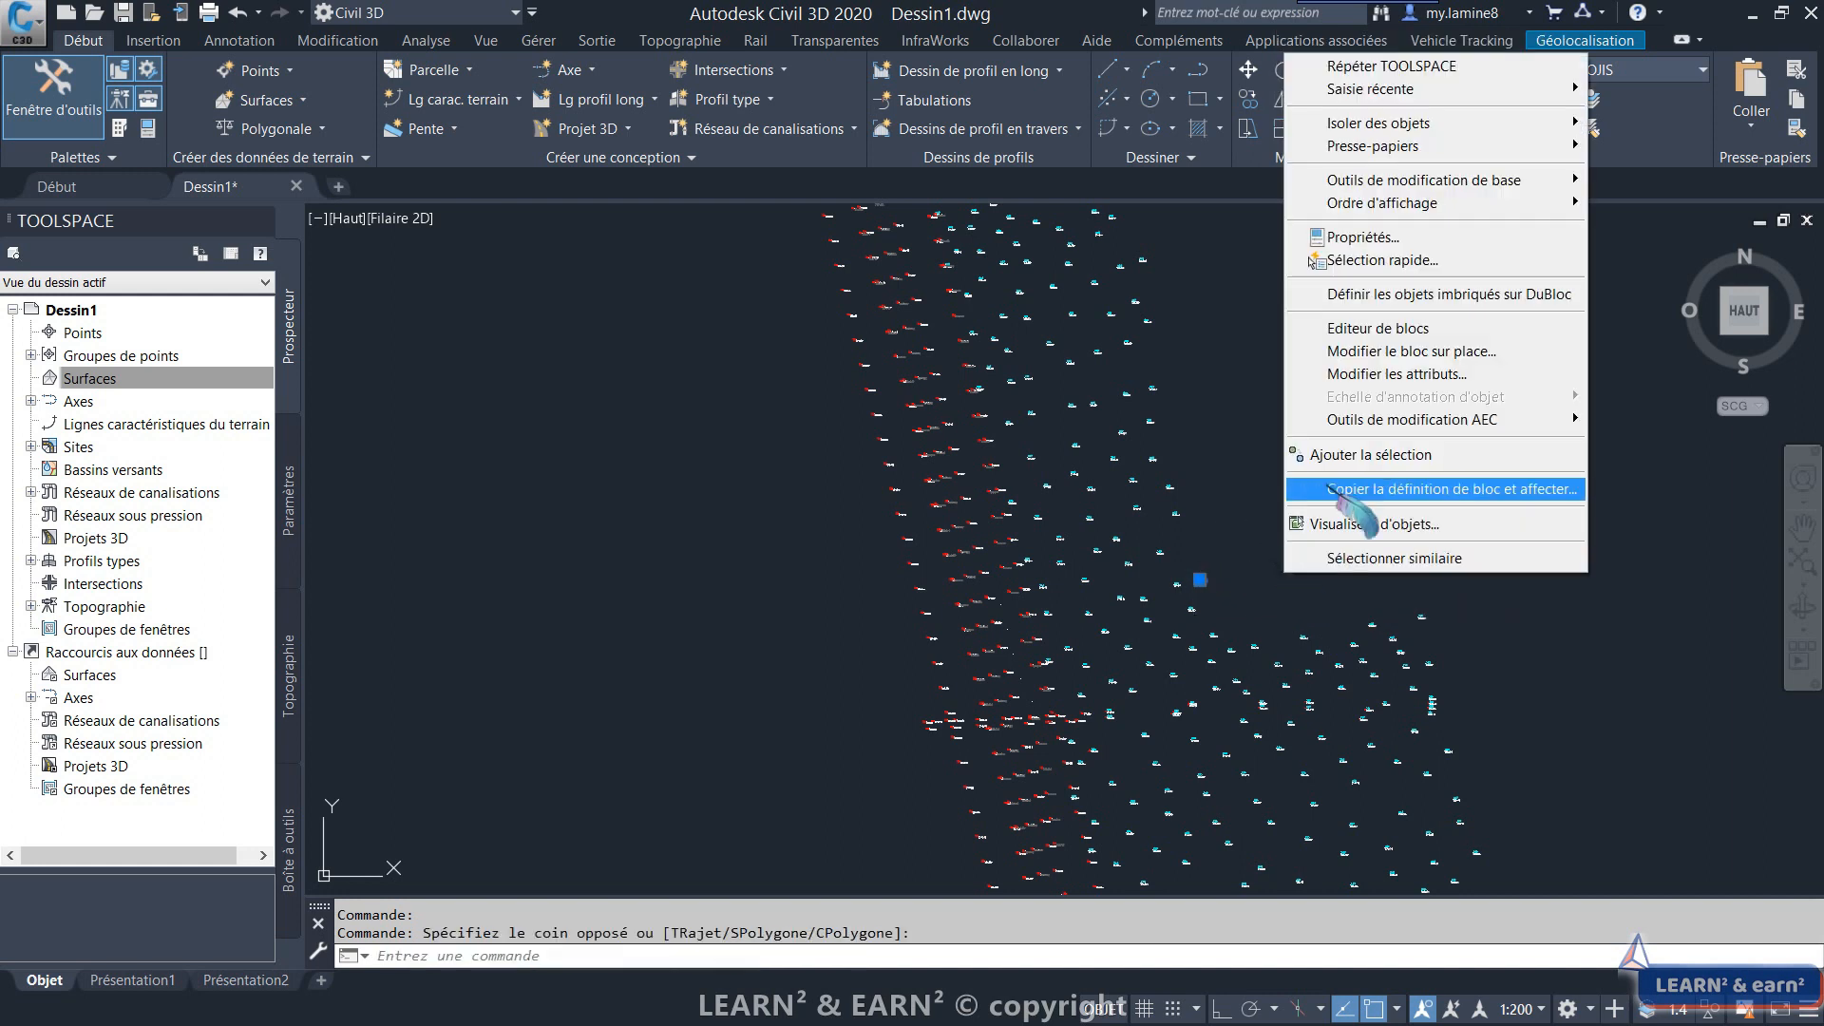
left_click(1306, 237)
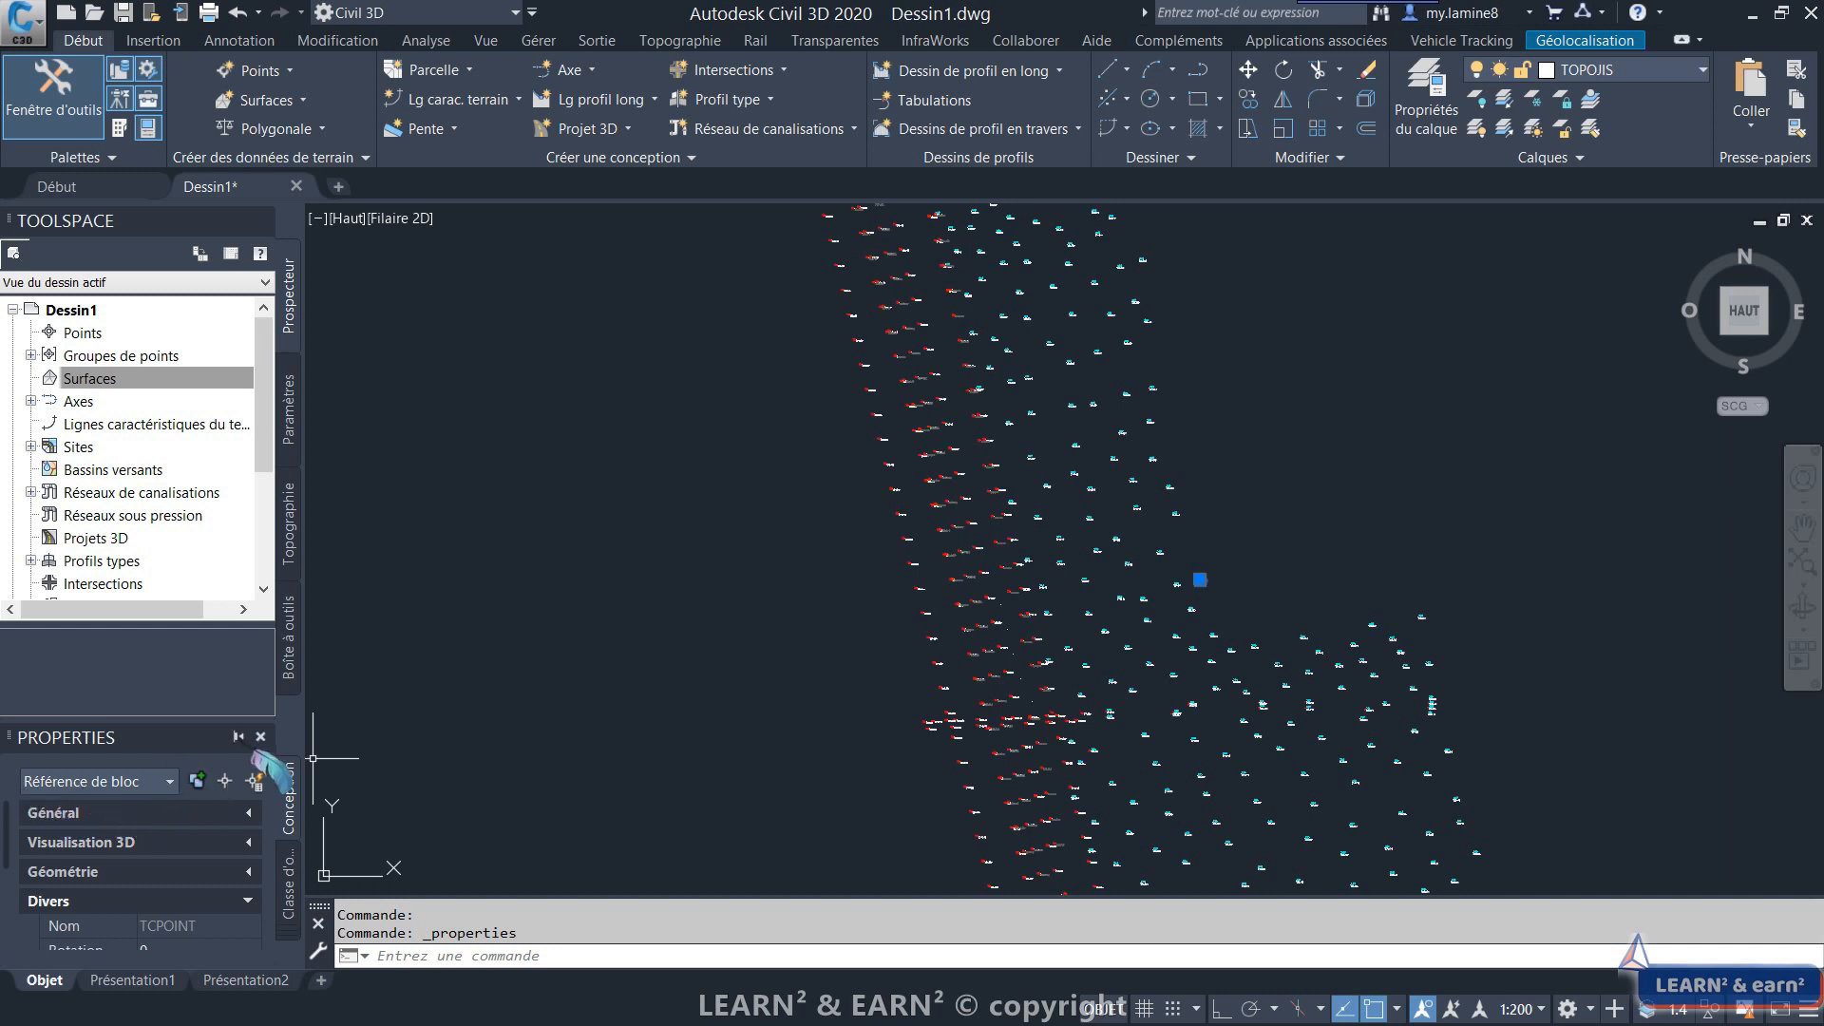
left_click(254, 738)
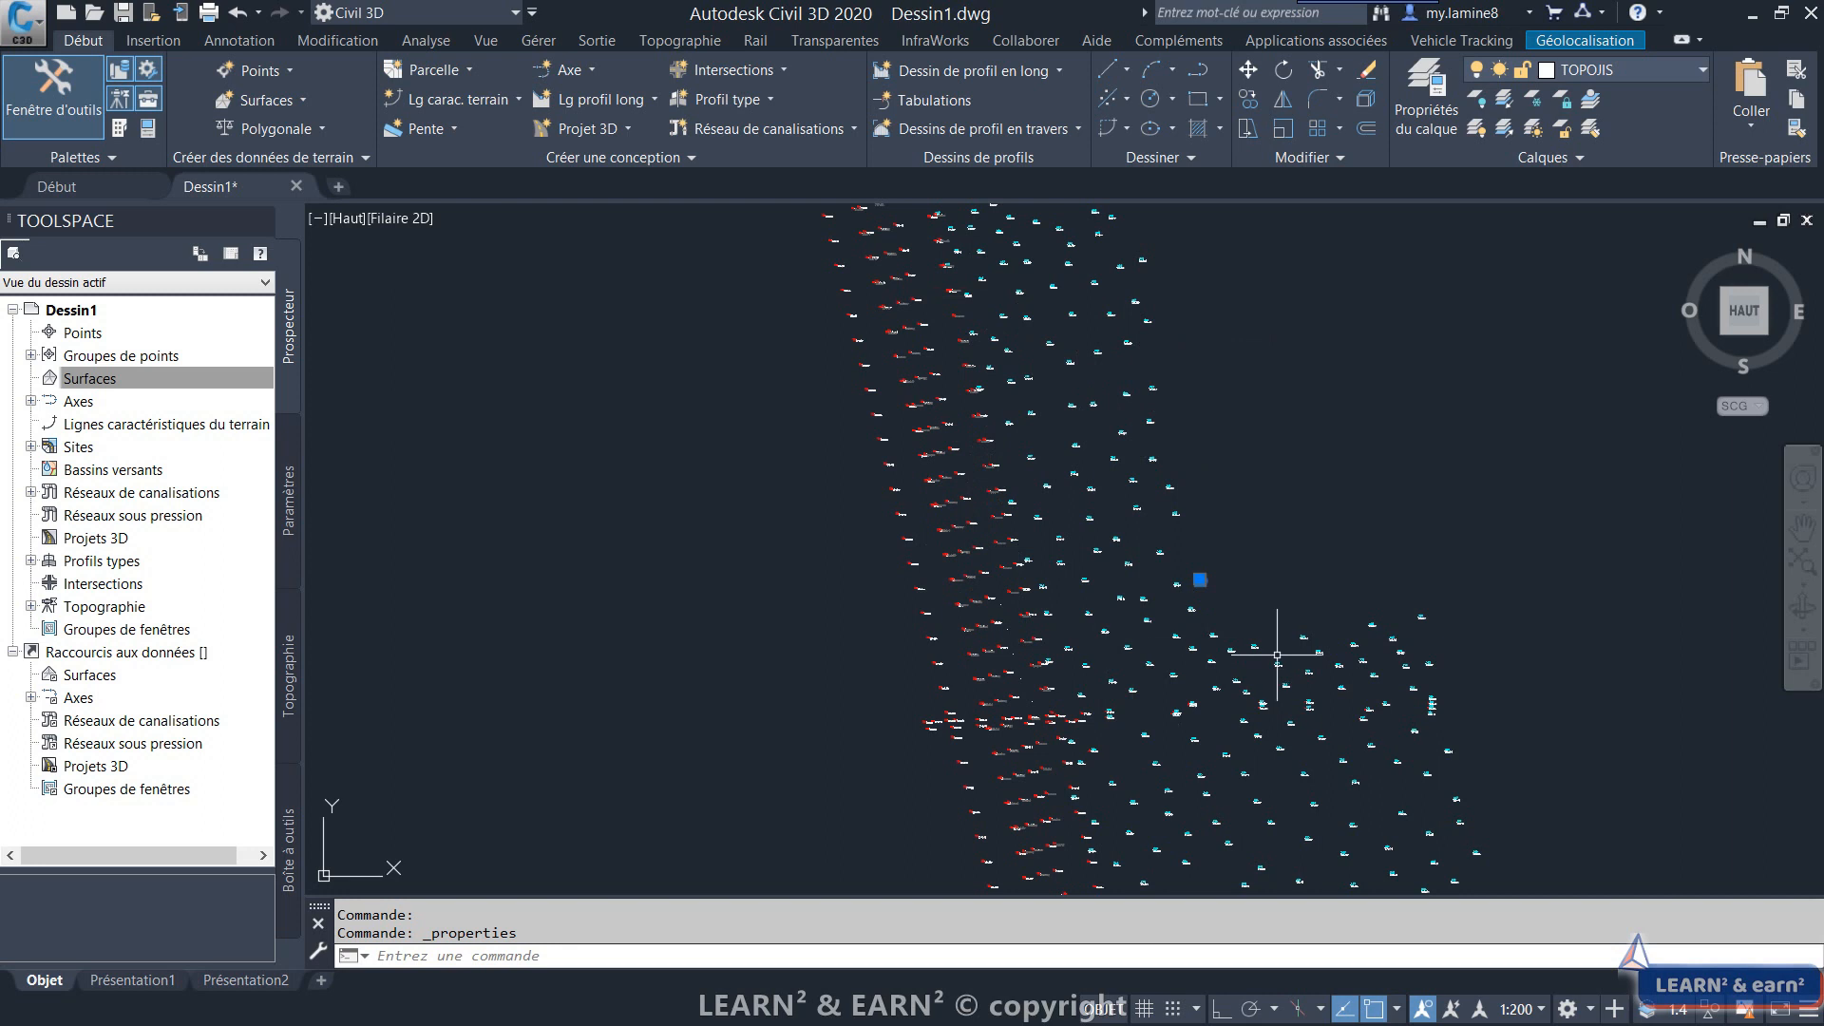
Create a new surface of type Surface triangulée, keeping the default name and style.
left_click(126, 378)
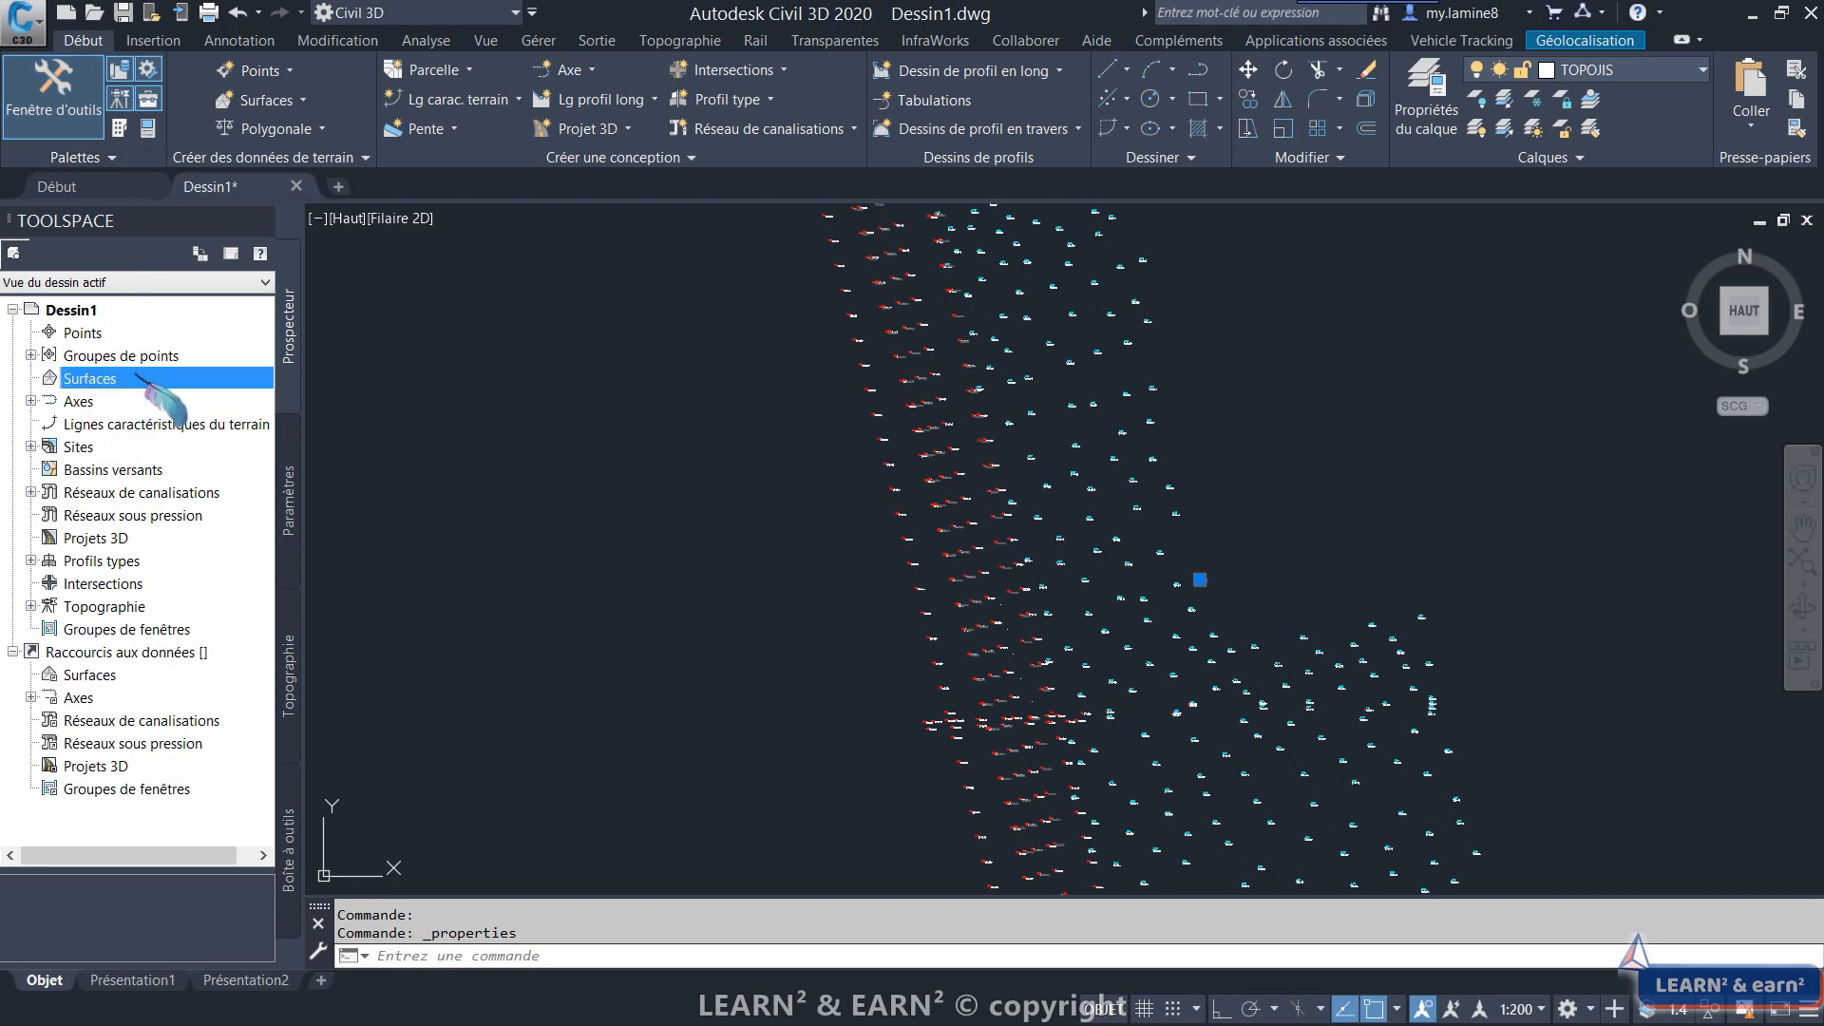
right_click(142, 380)
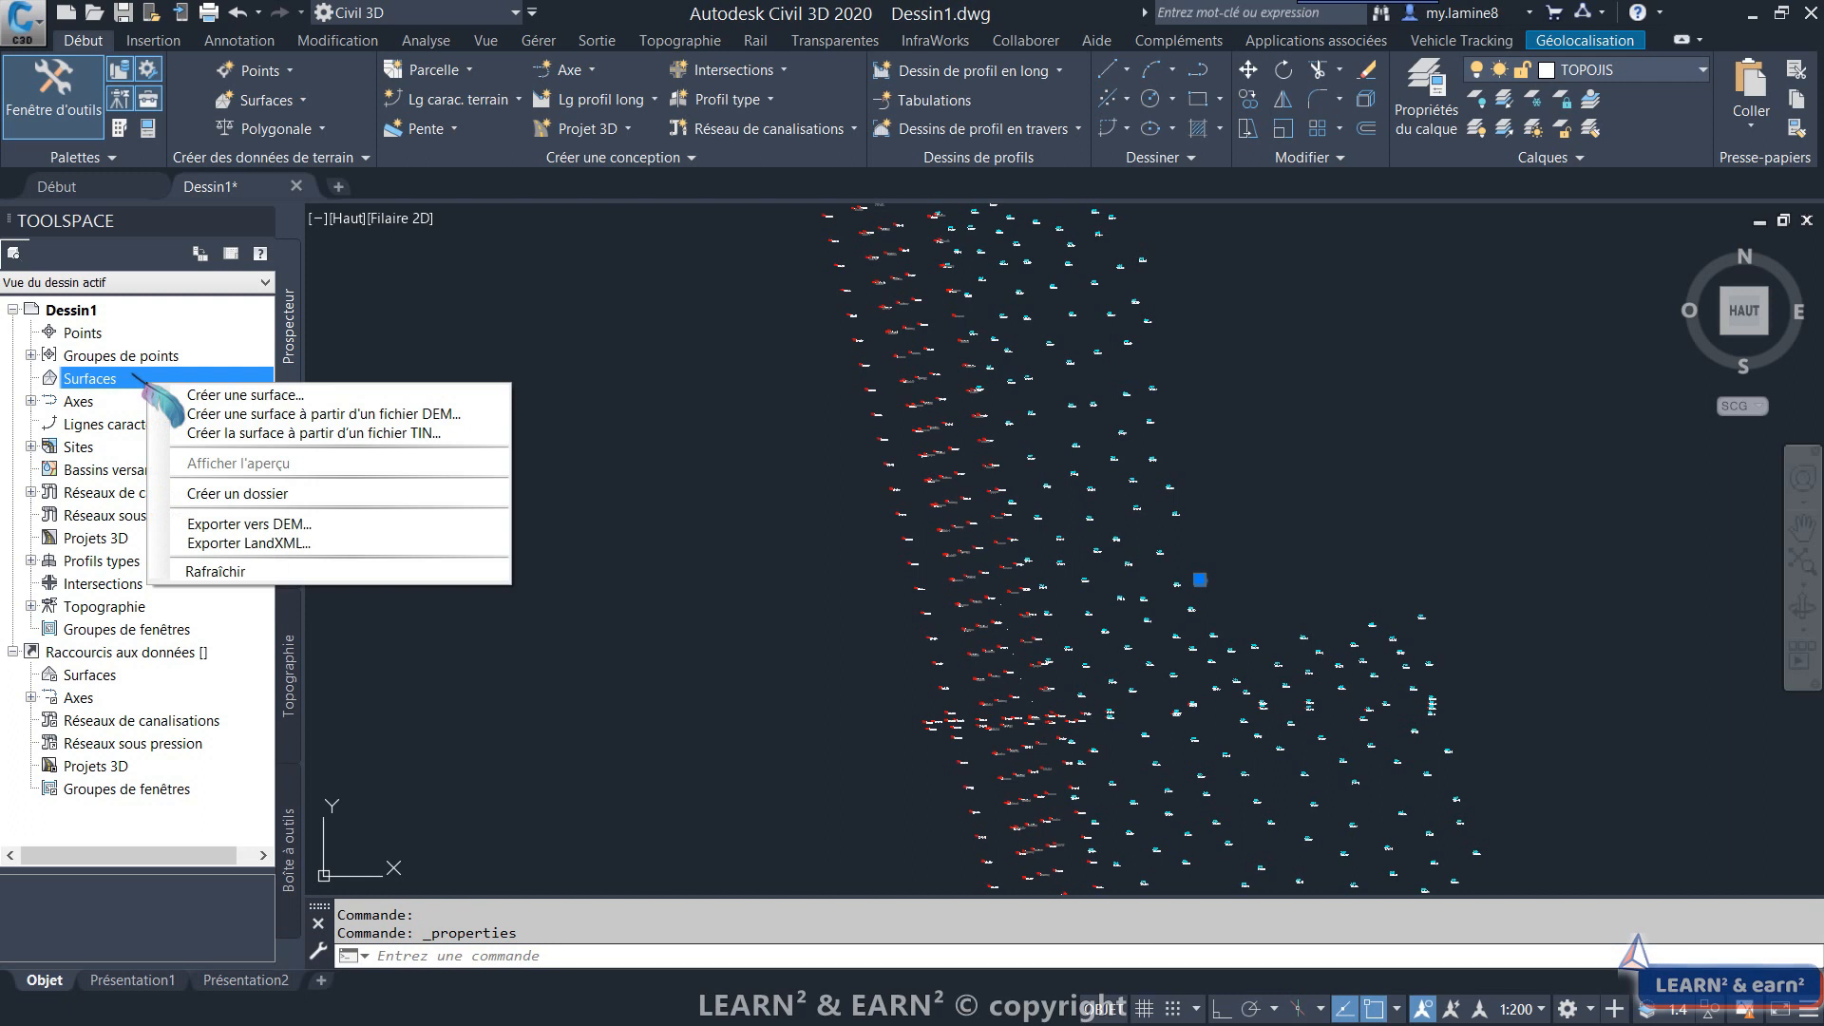
left_click(213, 397)
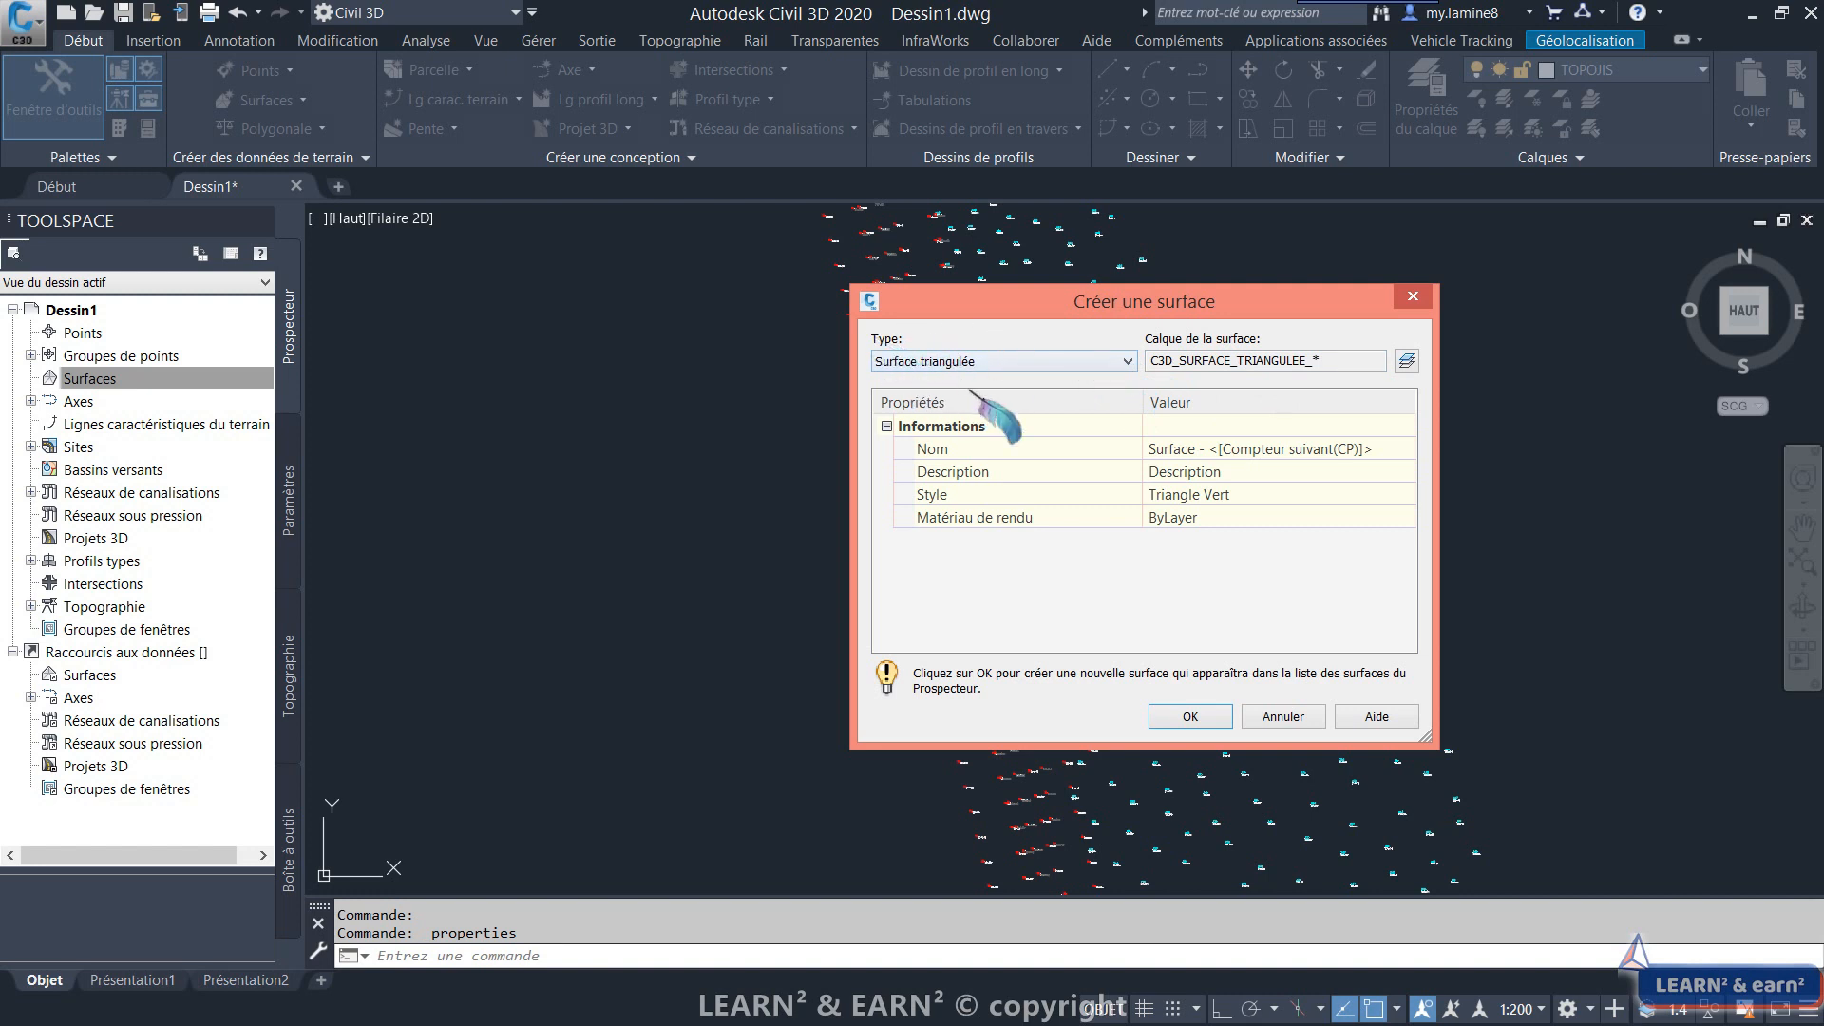
left_click(1102, 353)
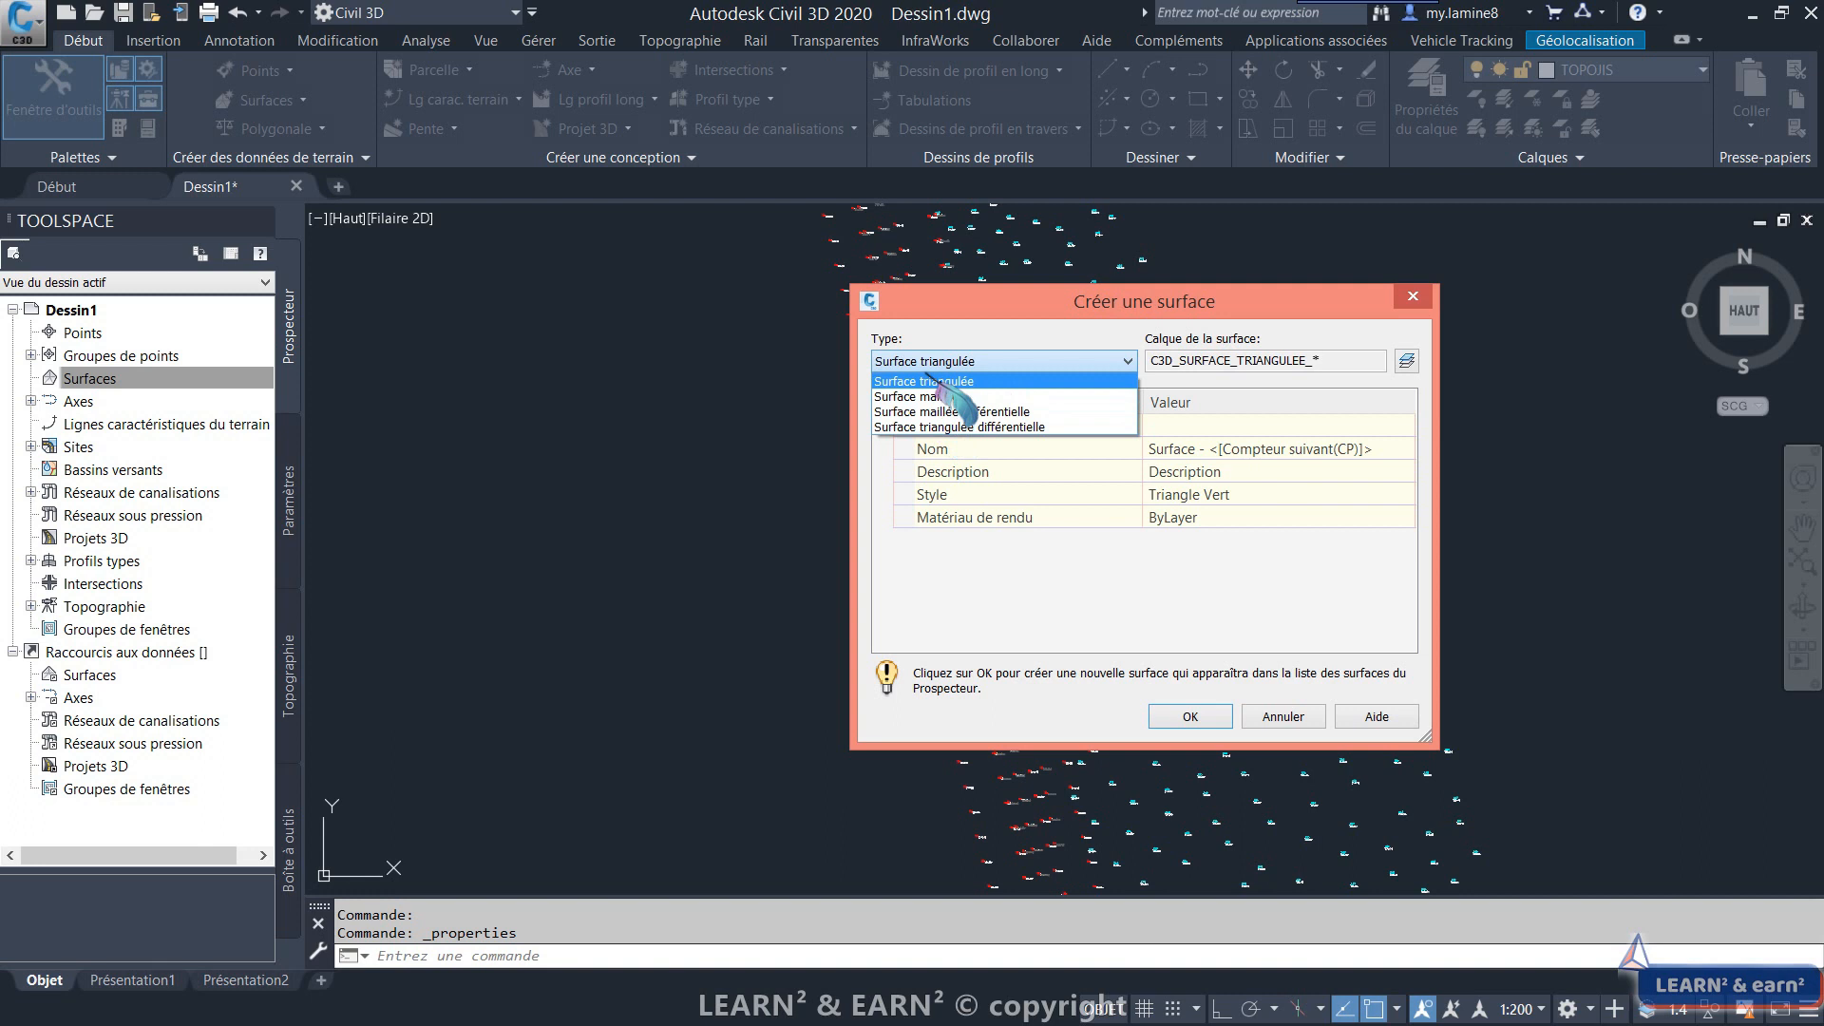
left_click(926, 381)
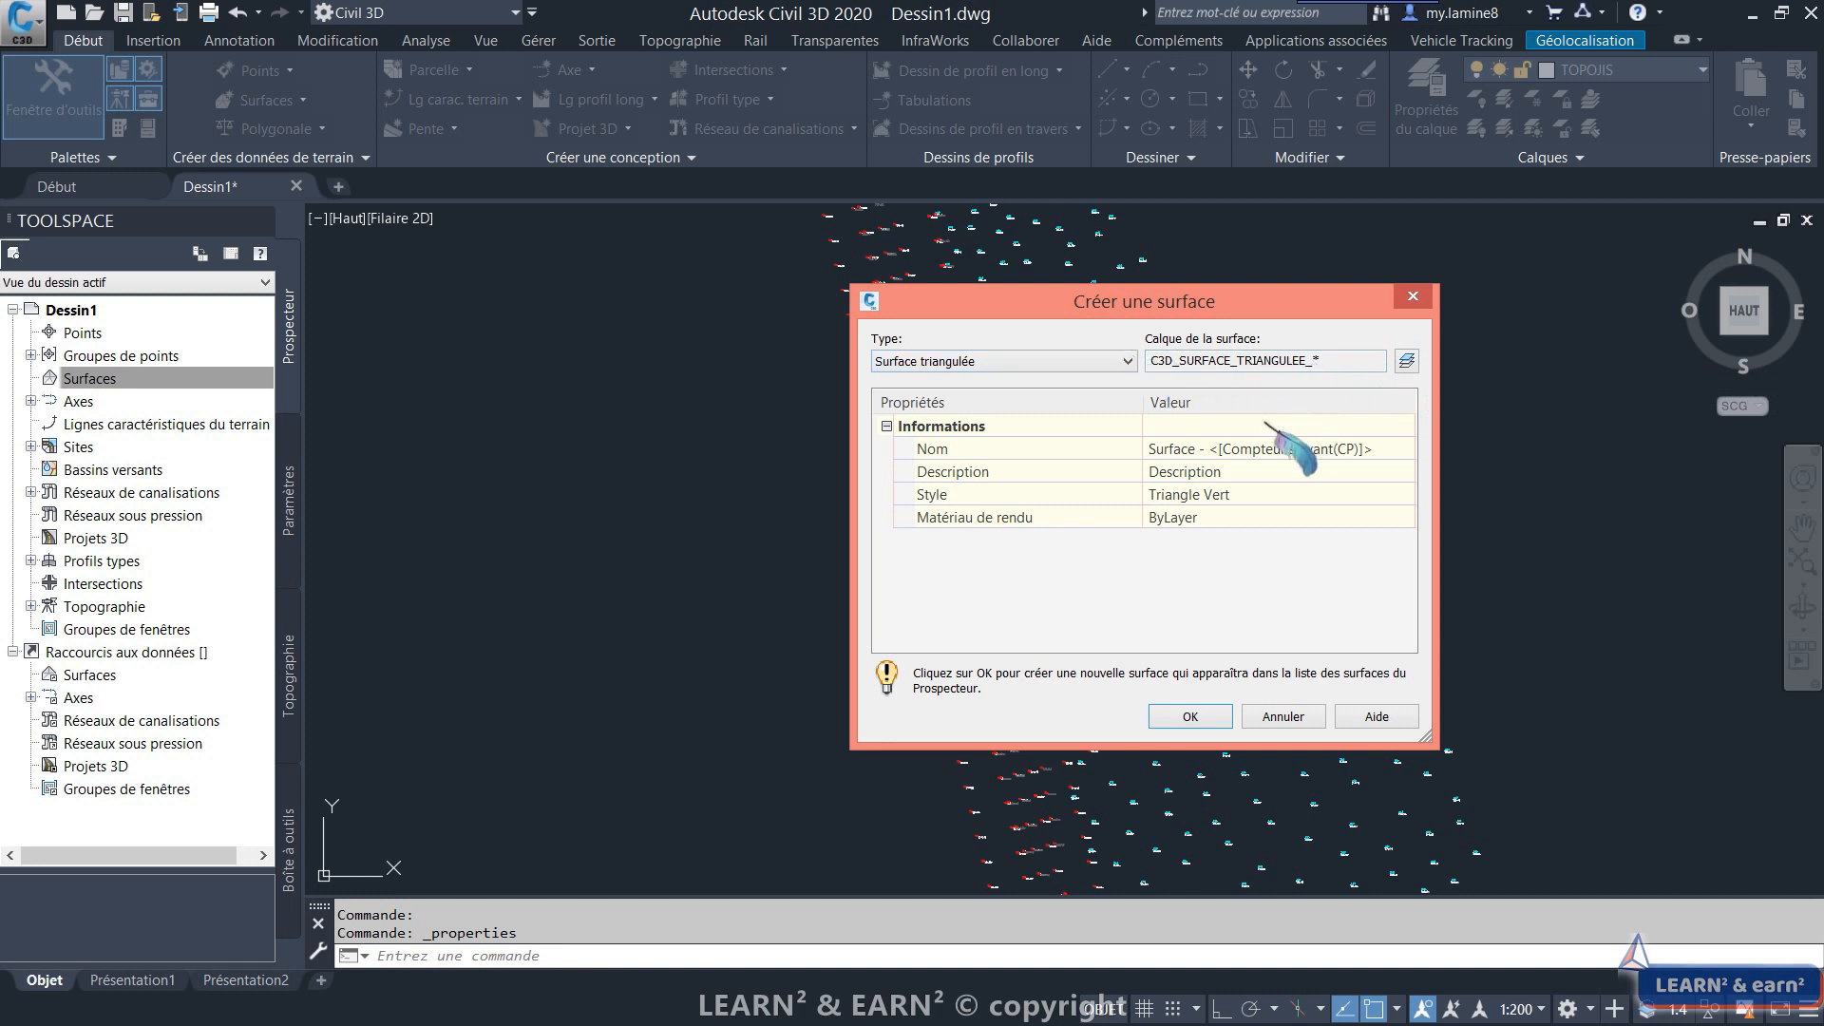
left_click(1190, 716)
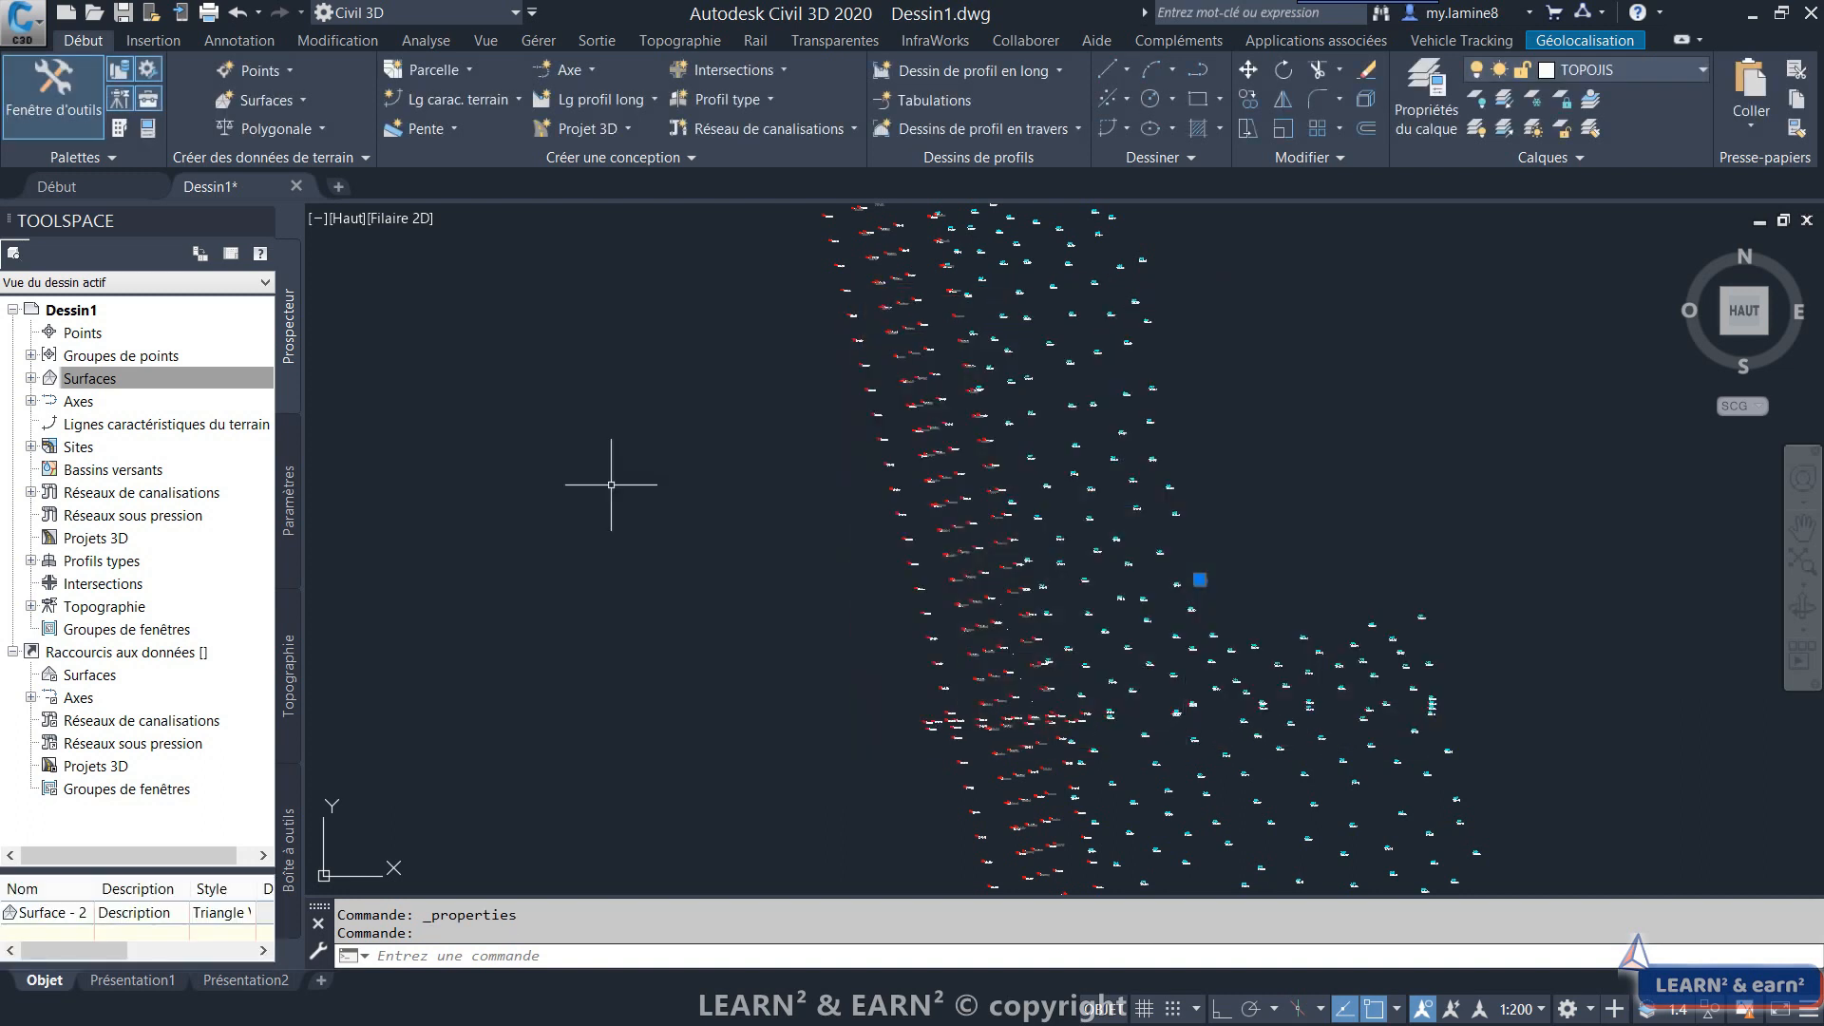
Rename the new surface as MNT in its surface properties.
left_click(13, 370)
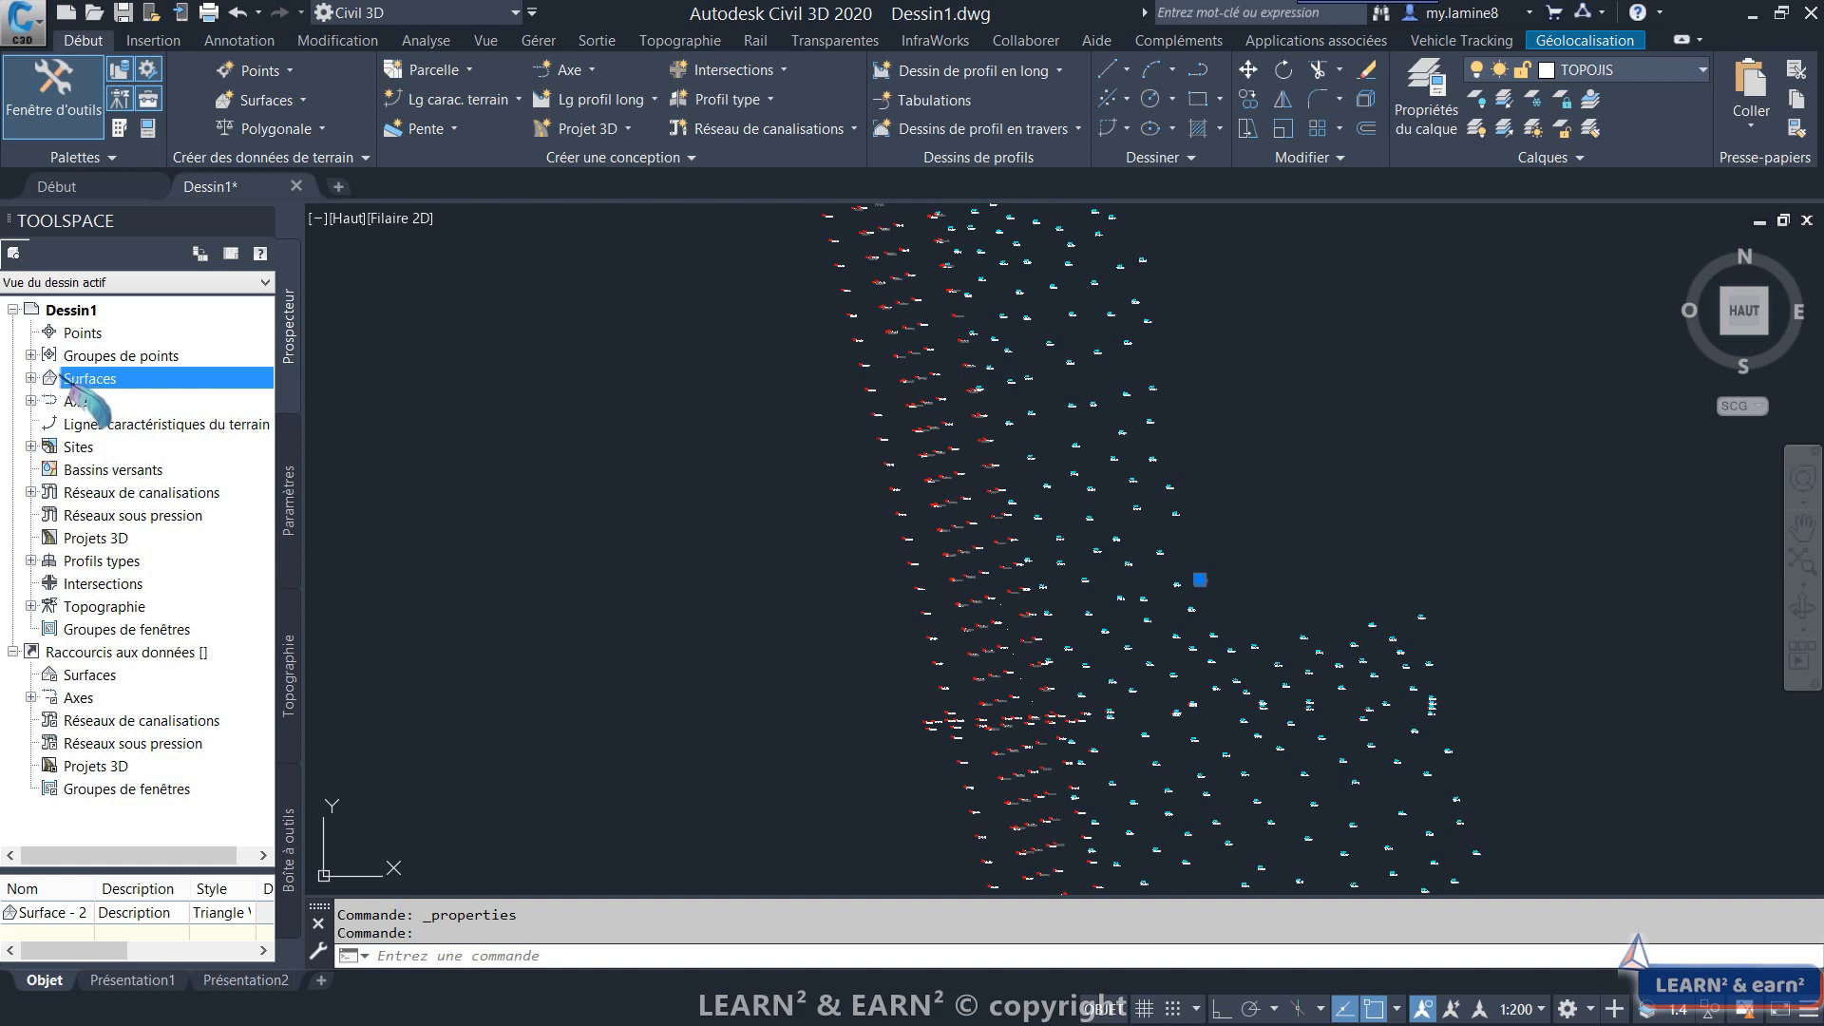
left_click(31, 378)
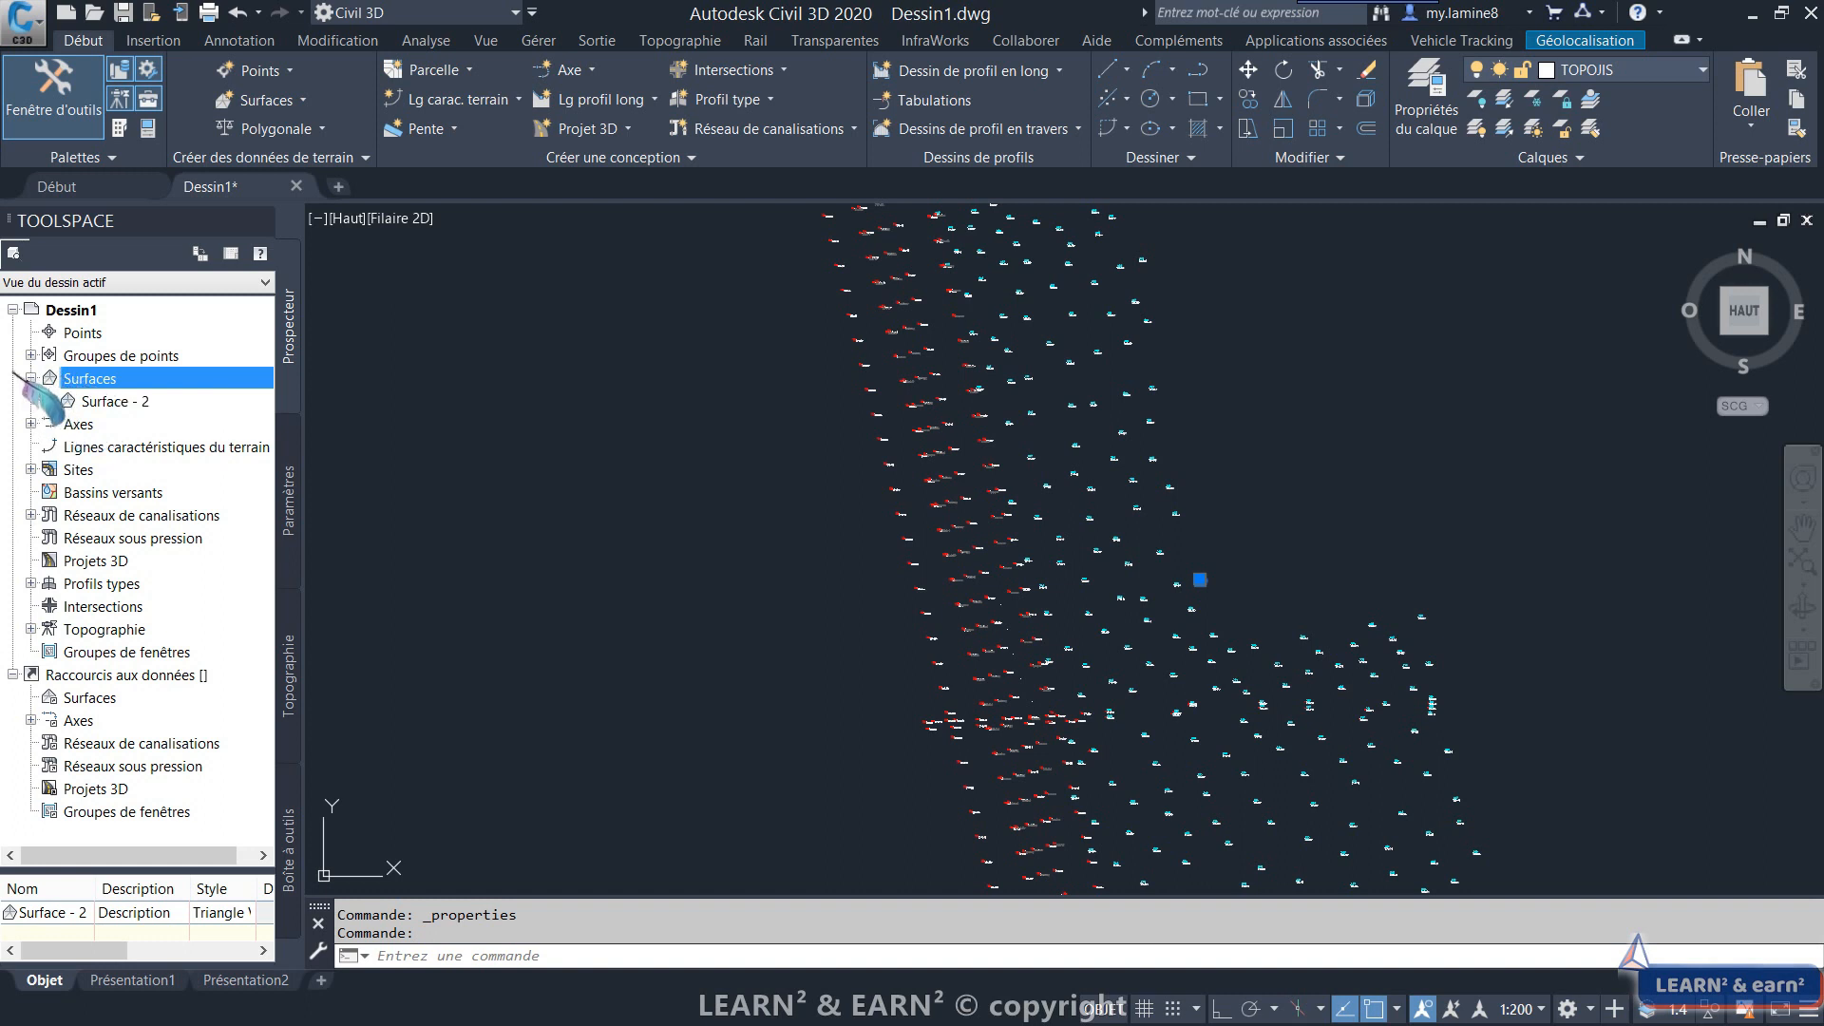
left_click(110, 401)
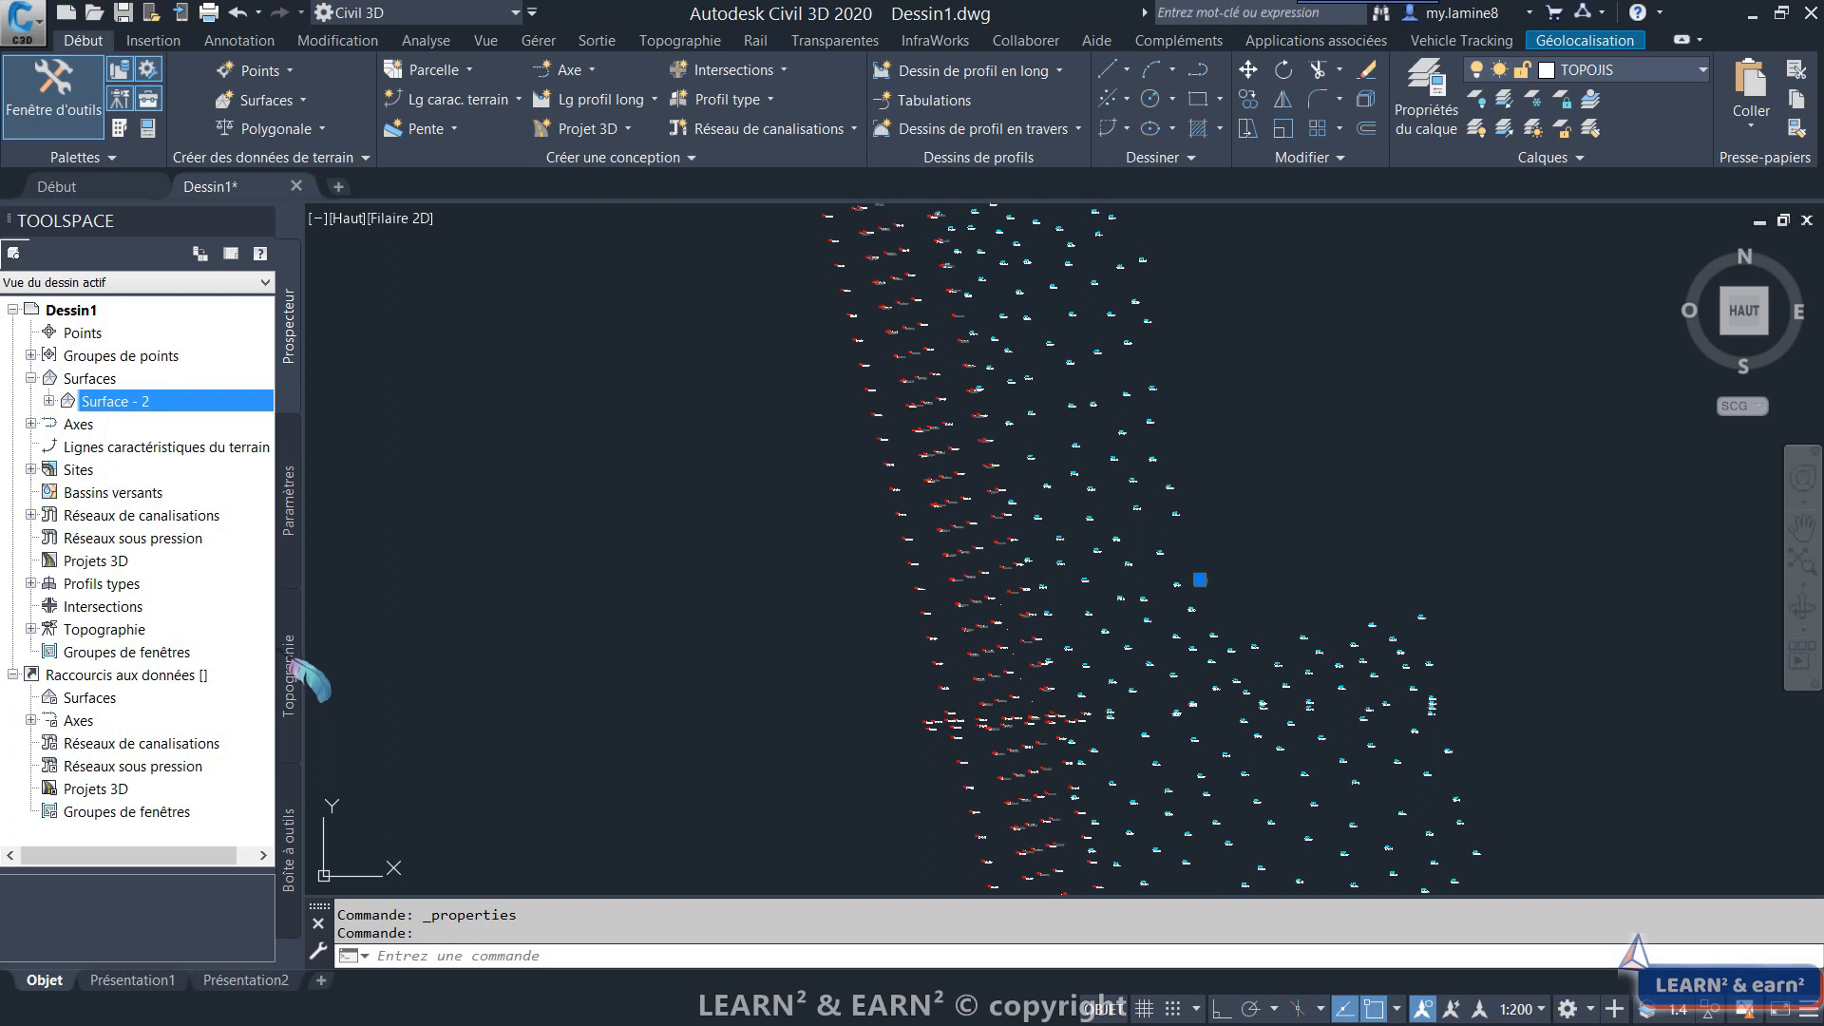
right_click(142, 404)
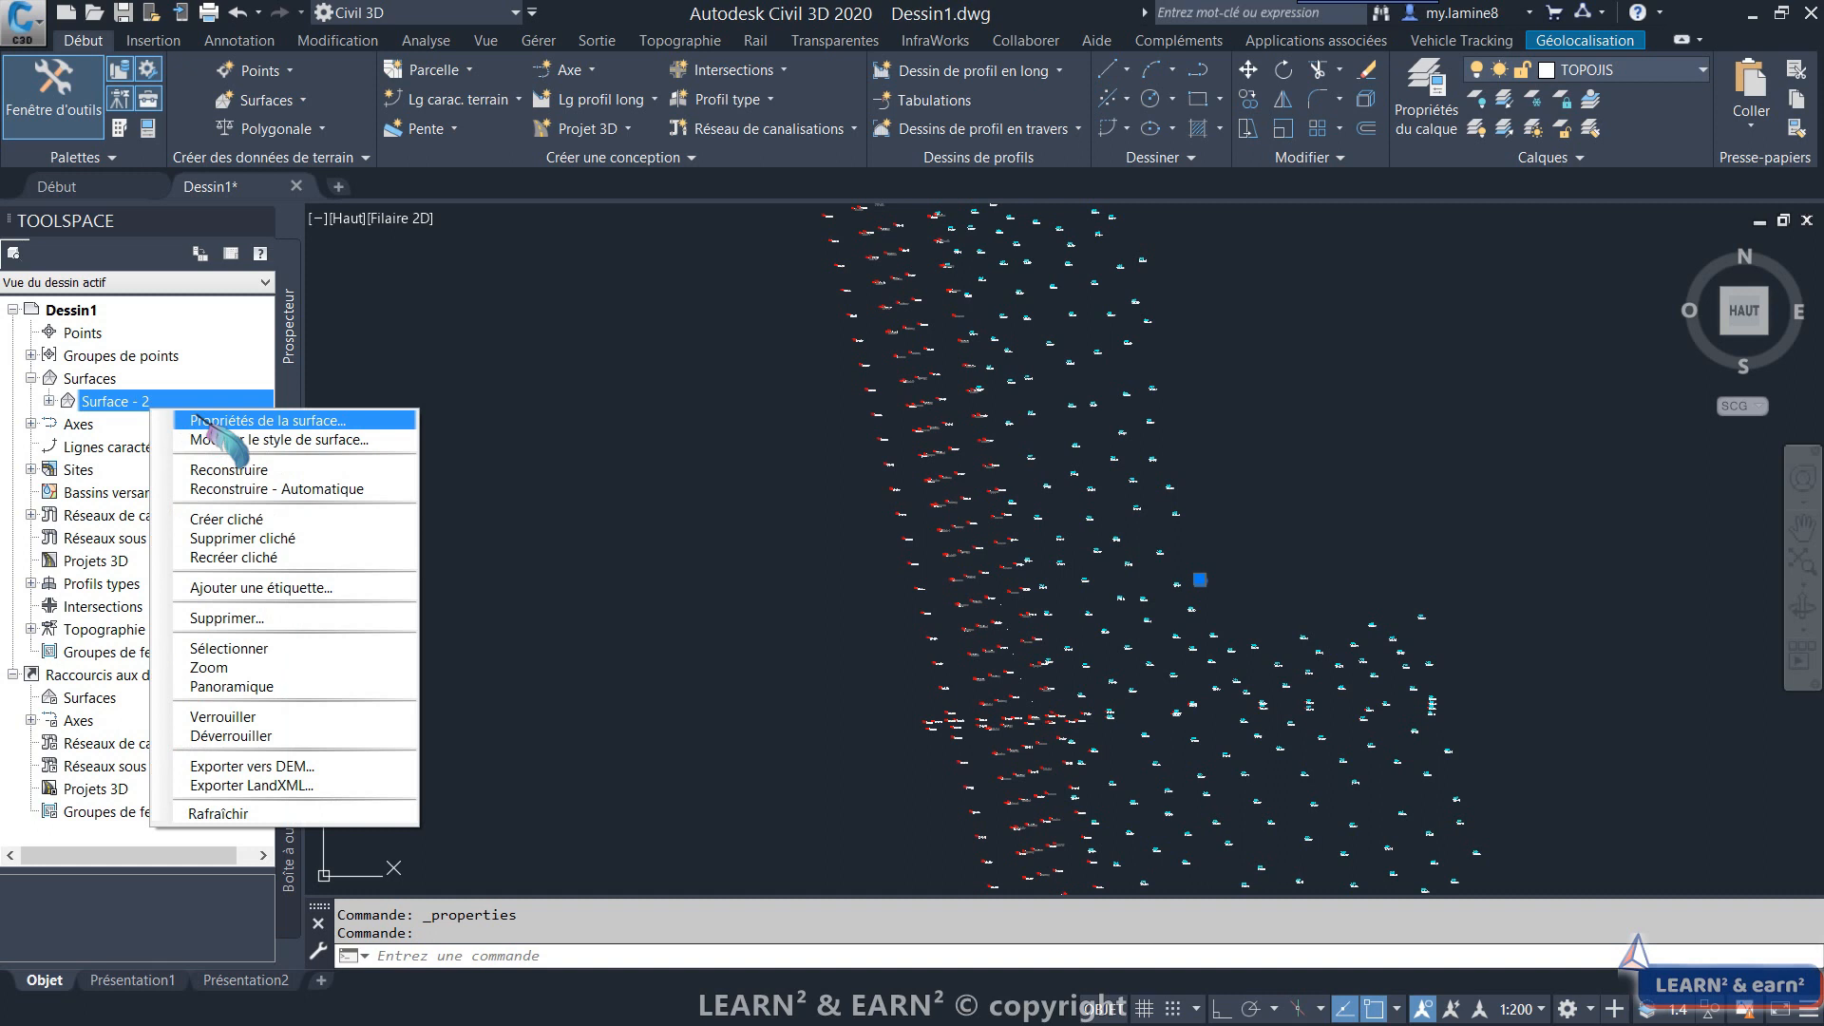
left_click(214, 424)
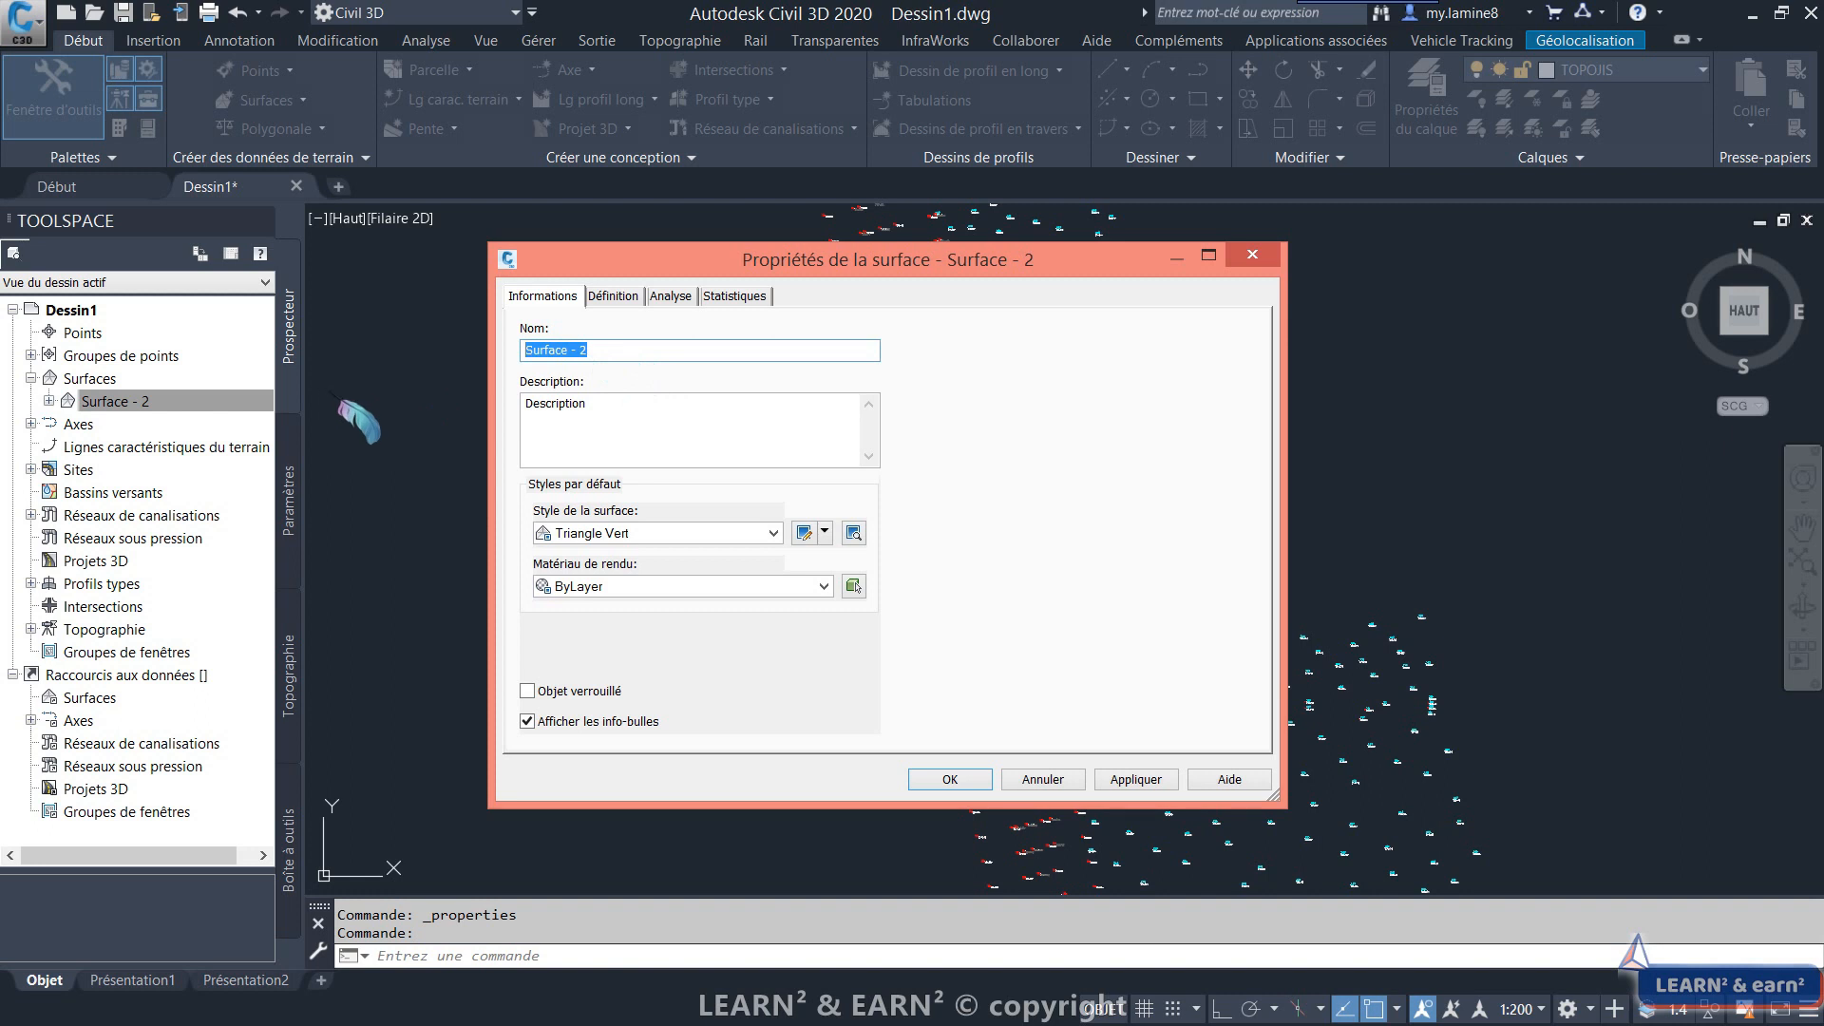
type("MNT")
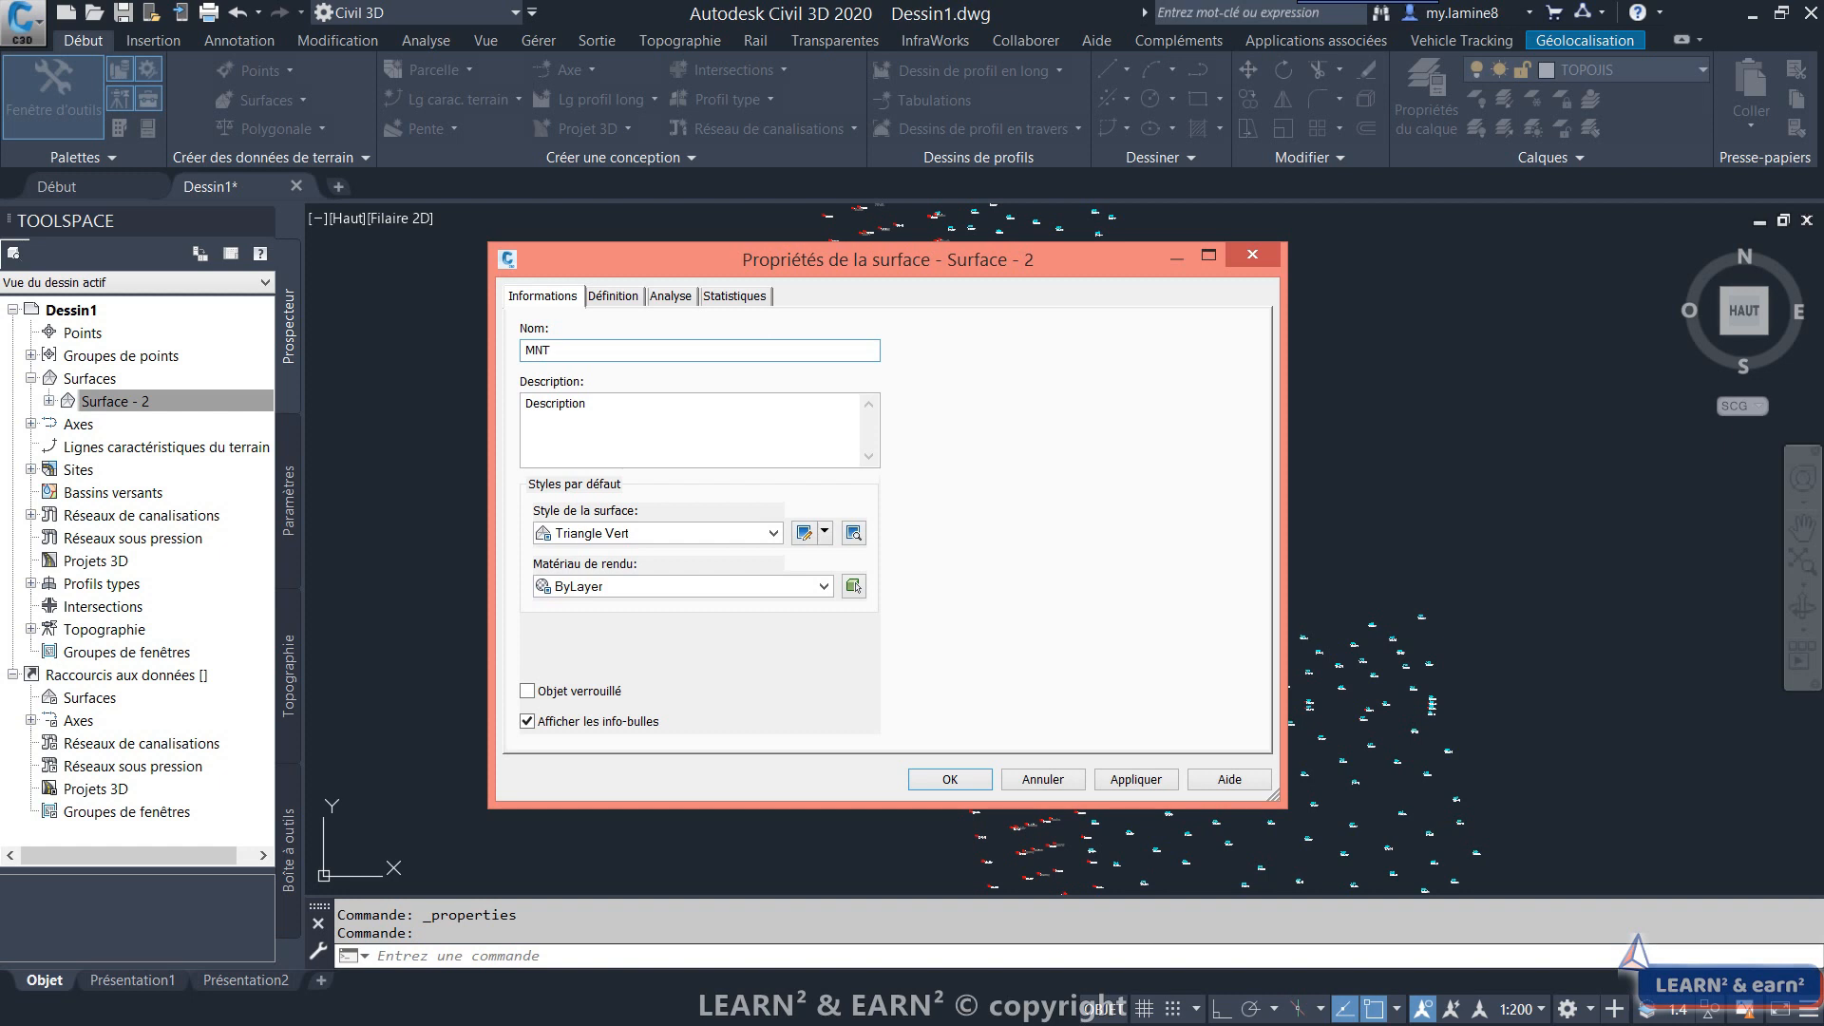
left_click(1135, 779)
left_click(950, 779)
Start adding drawing objects to the definition of the MNT surface, with Blocs as the object type.
left_click(96, 401)
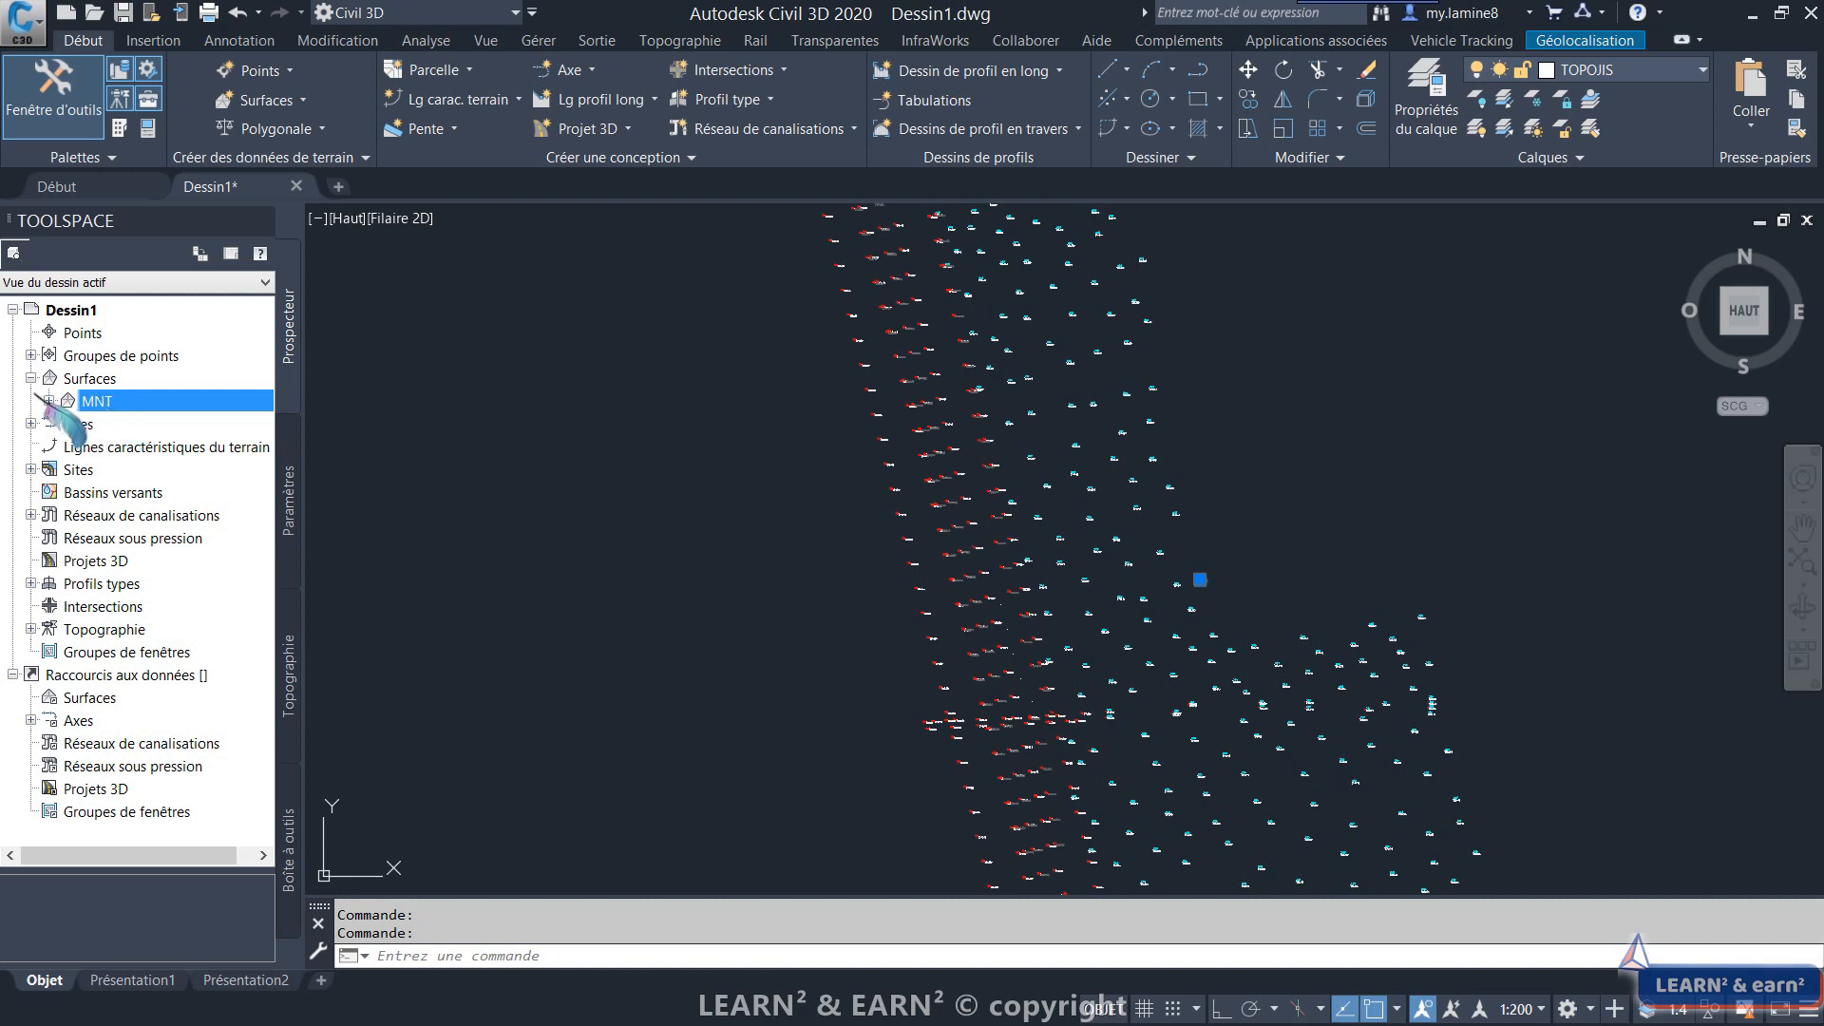
left_click(48, 401)
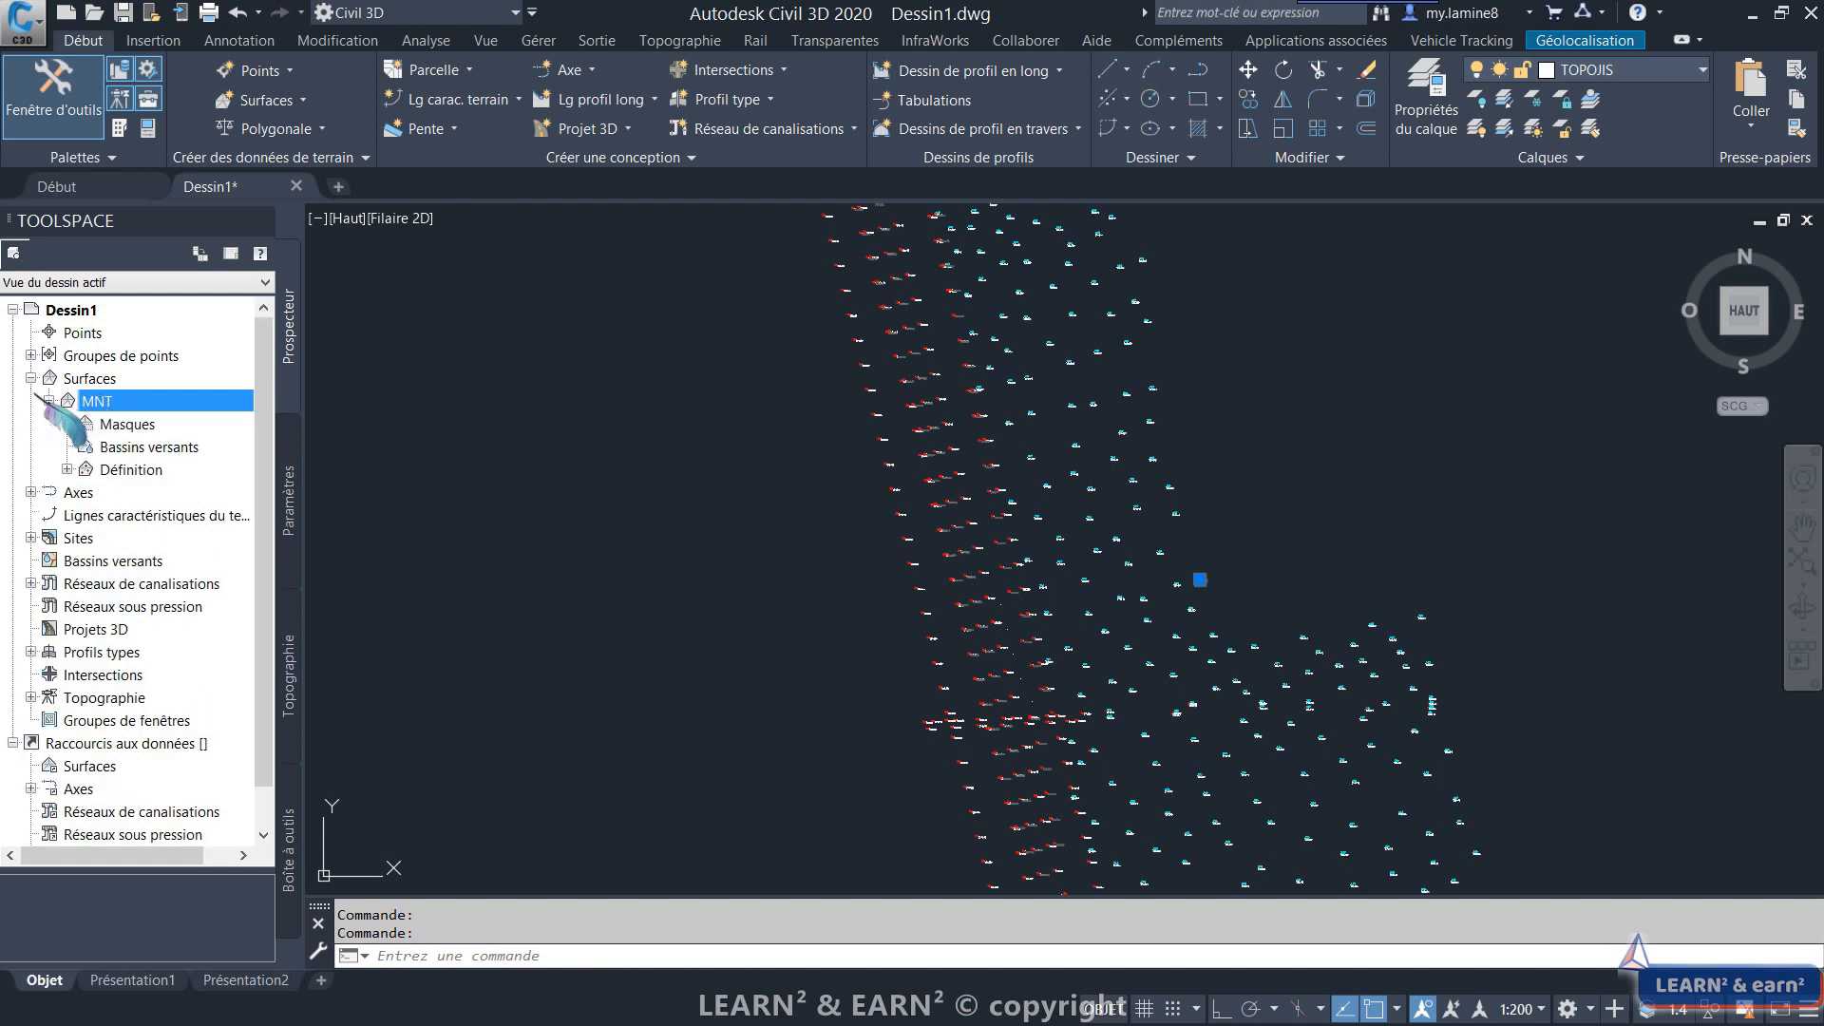
left_click(64, 468)
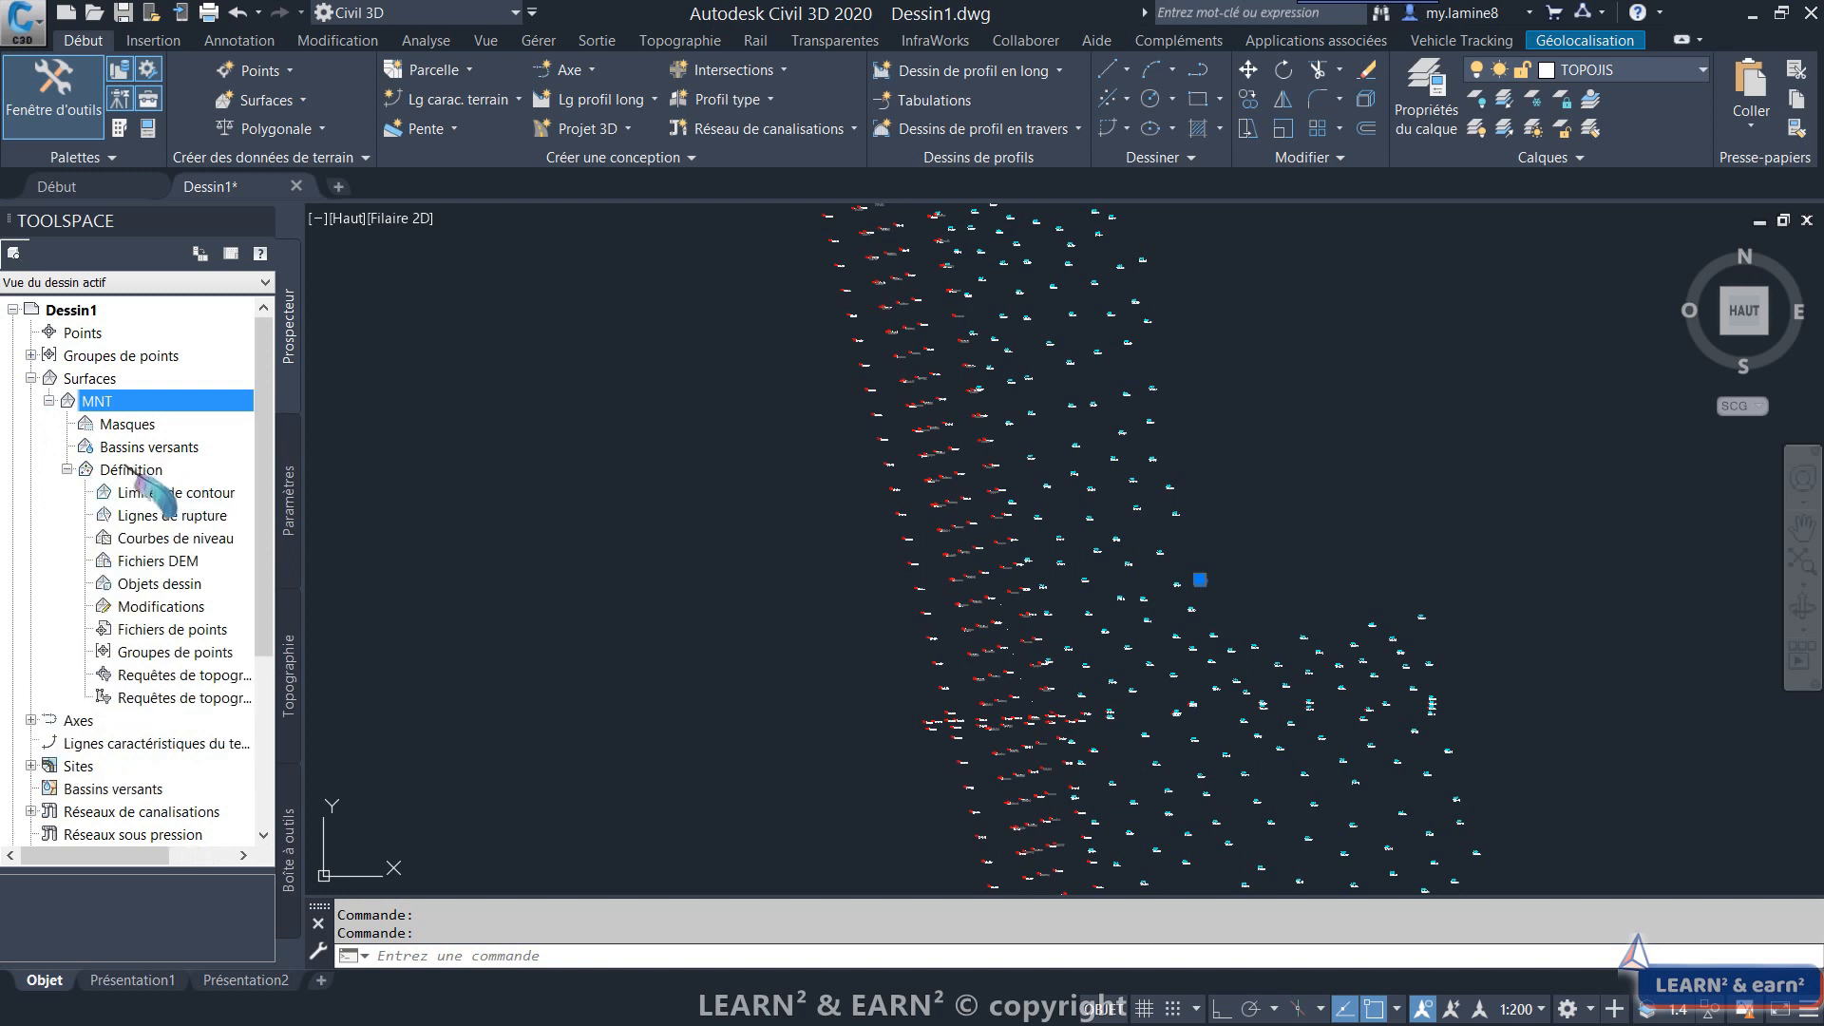
left_click(161, 584)
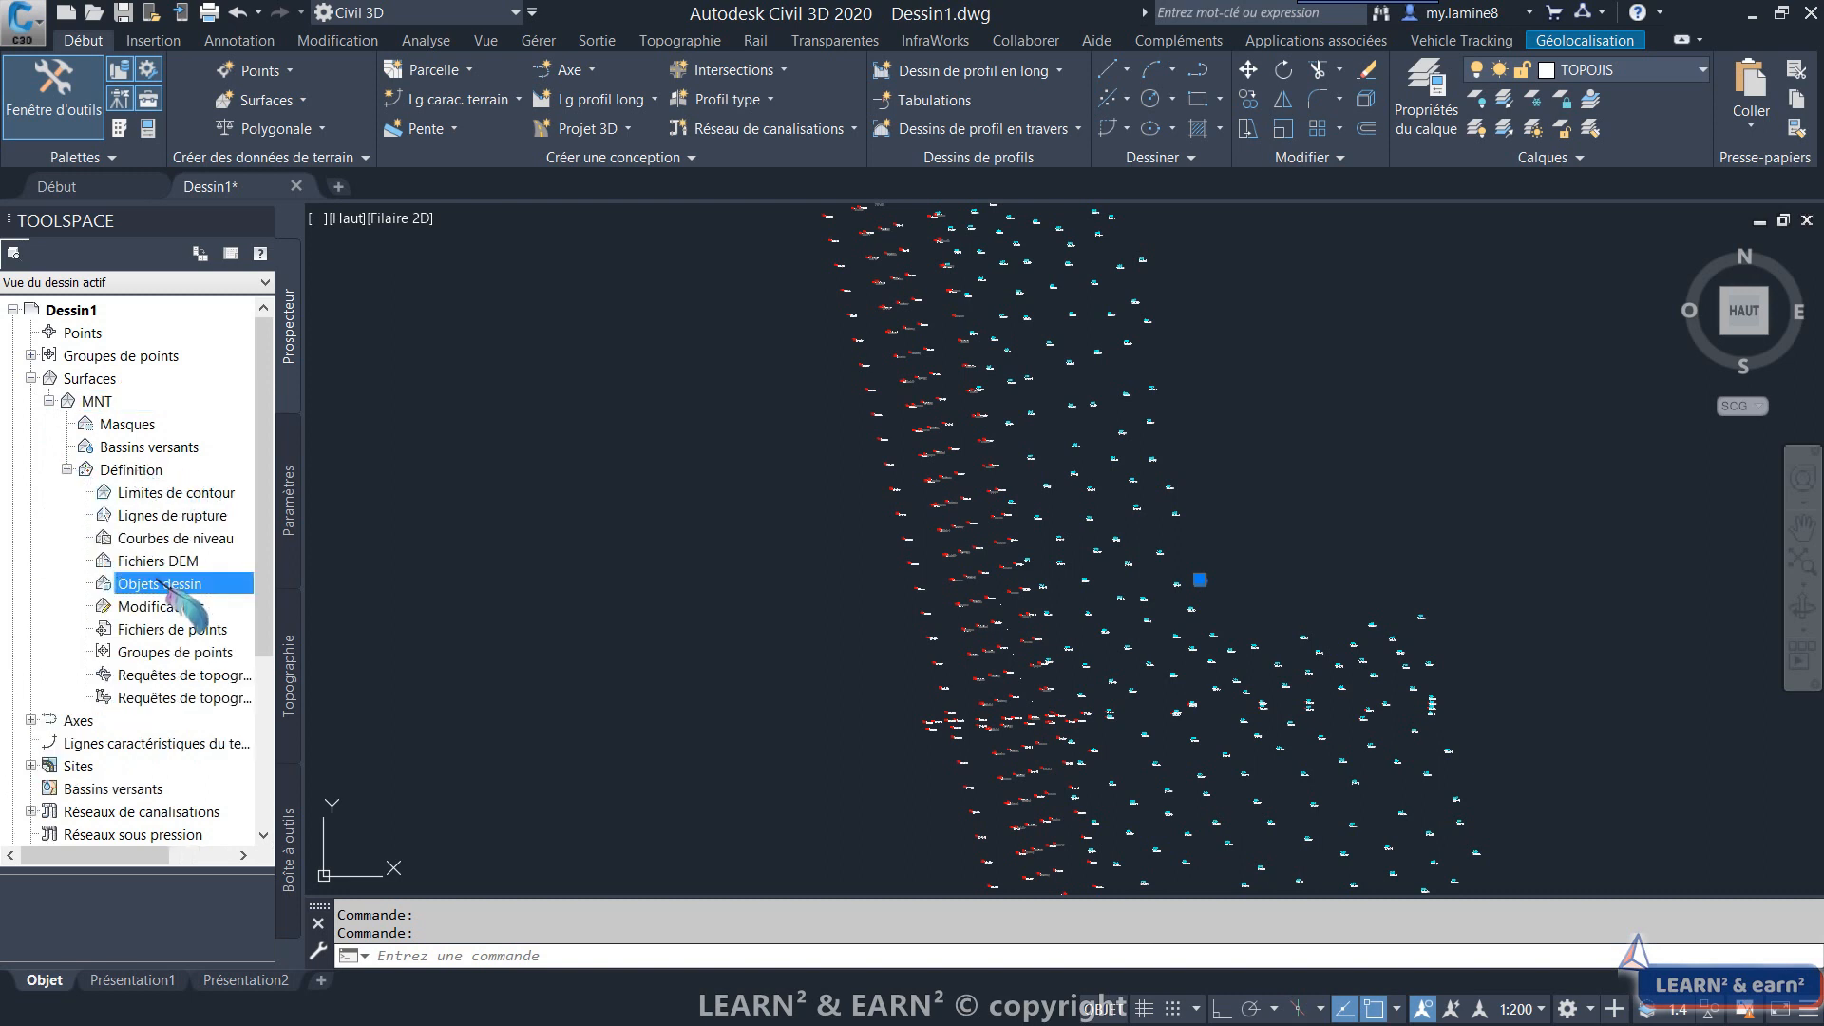
right_click(171, 587)
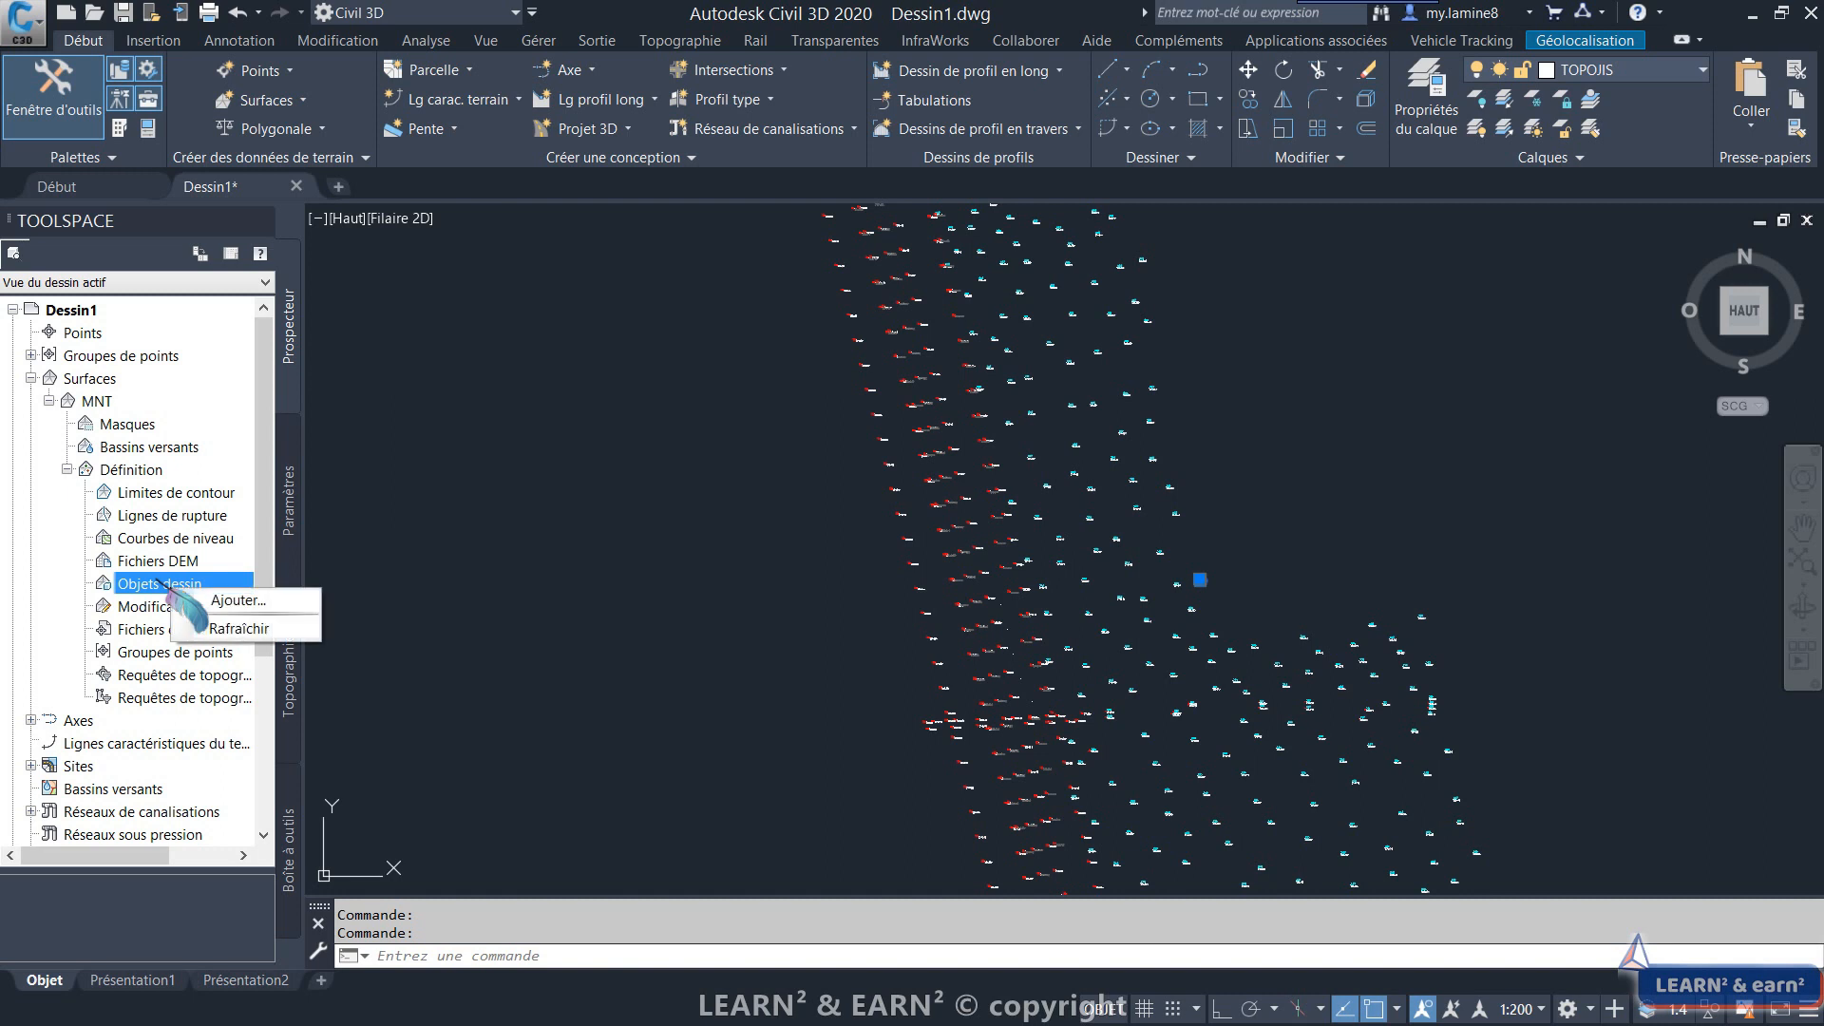
left_click(232, 600)
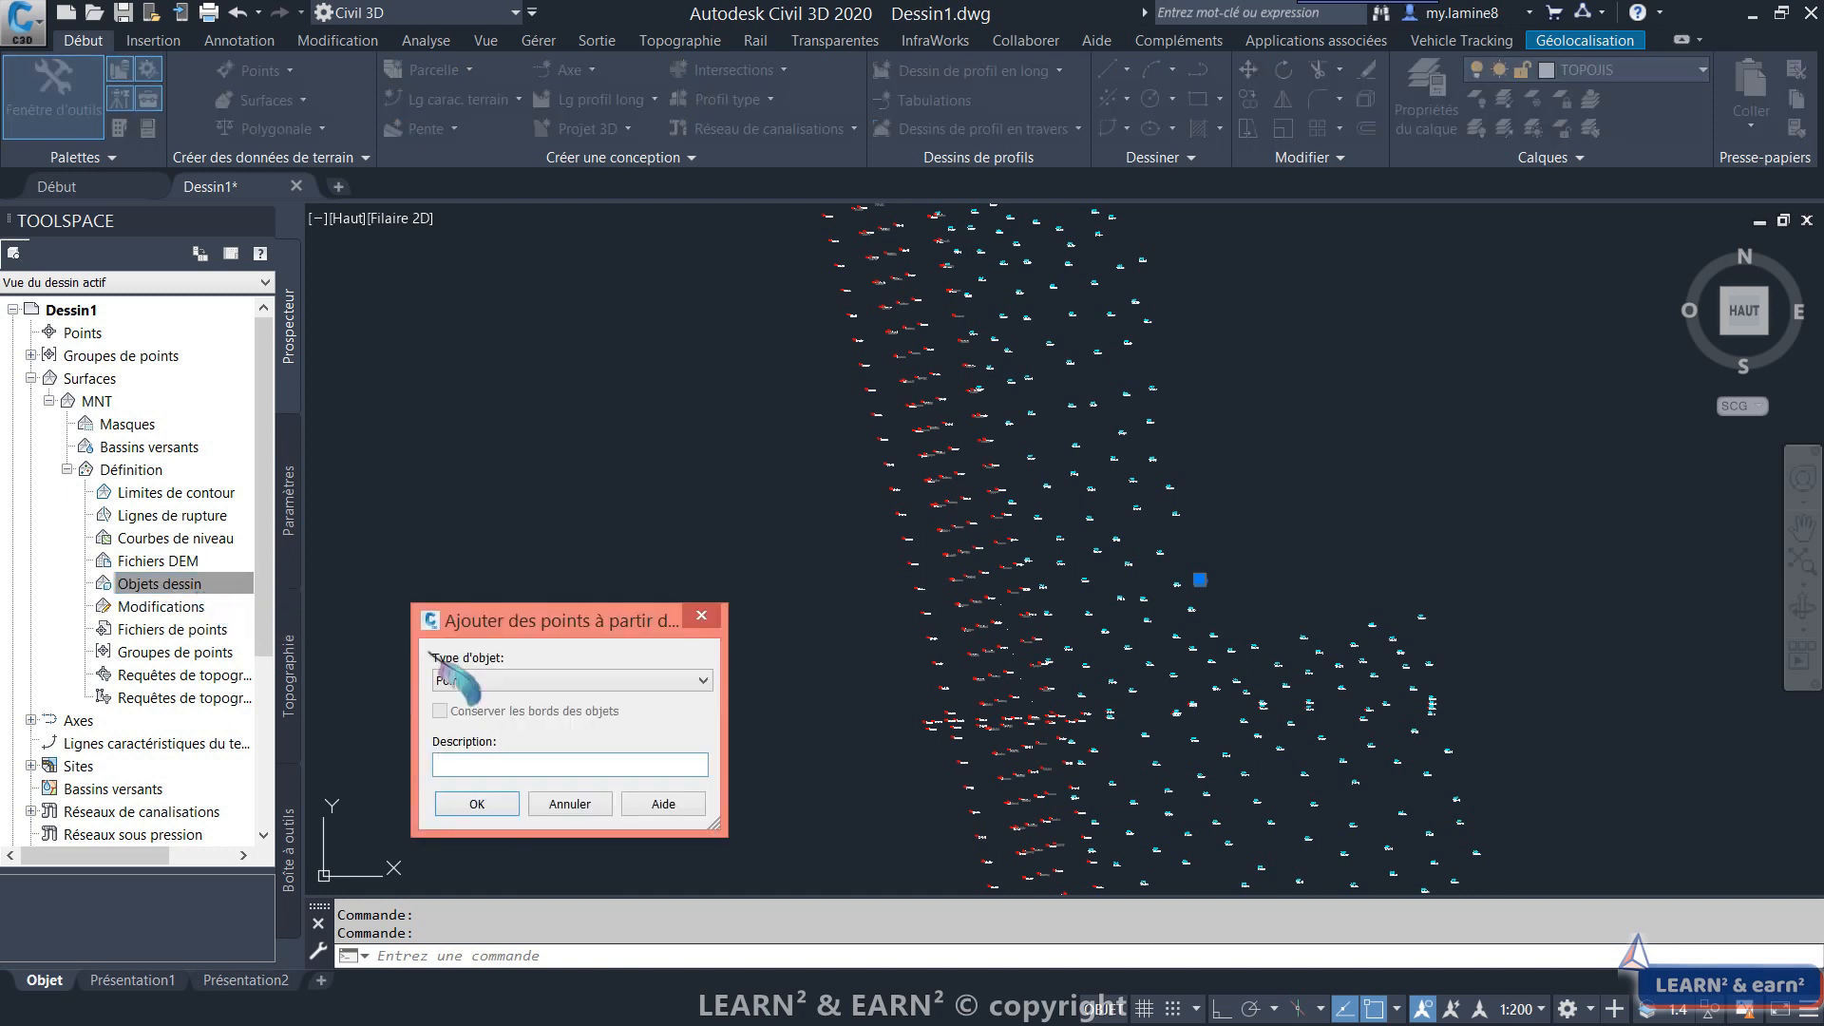
mouse_move(540, 617)
left_mouse_down()
mouse_move(757, 221)
mouse_move(713, 353)
mouse_move(647, 451)
left_mouse_up()
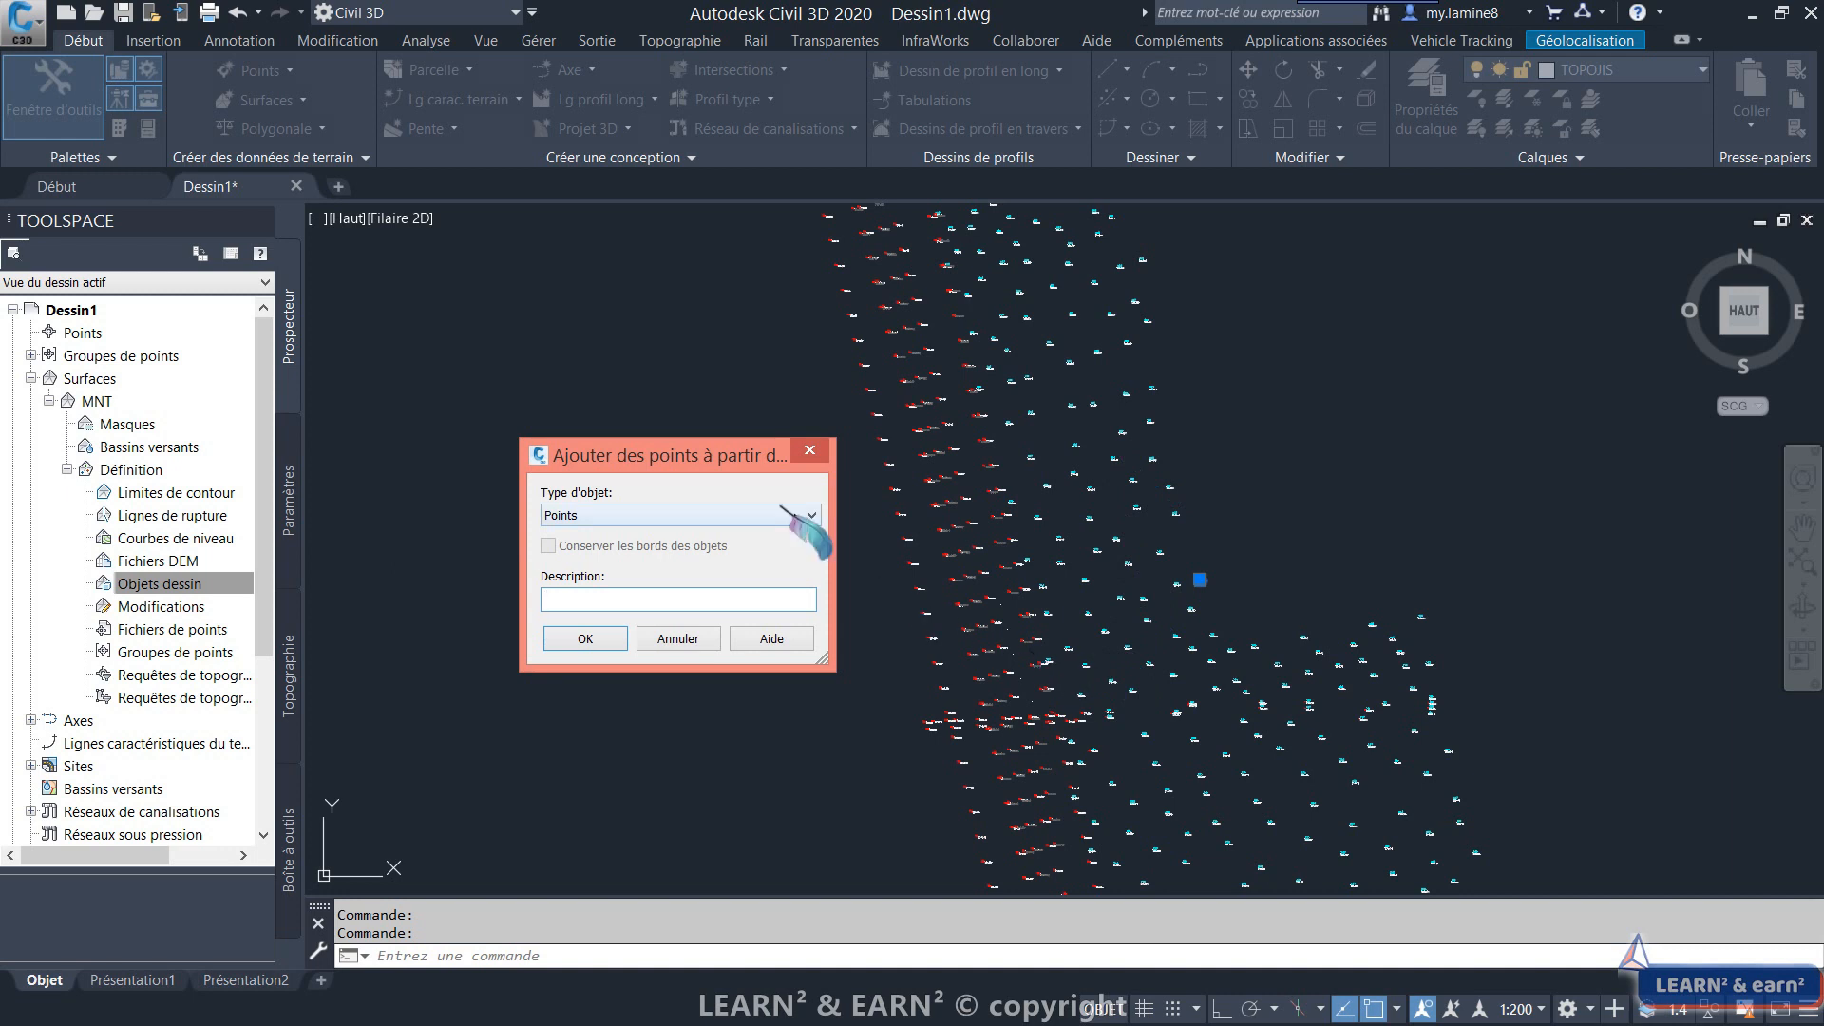
left_click(810, 515)
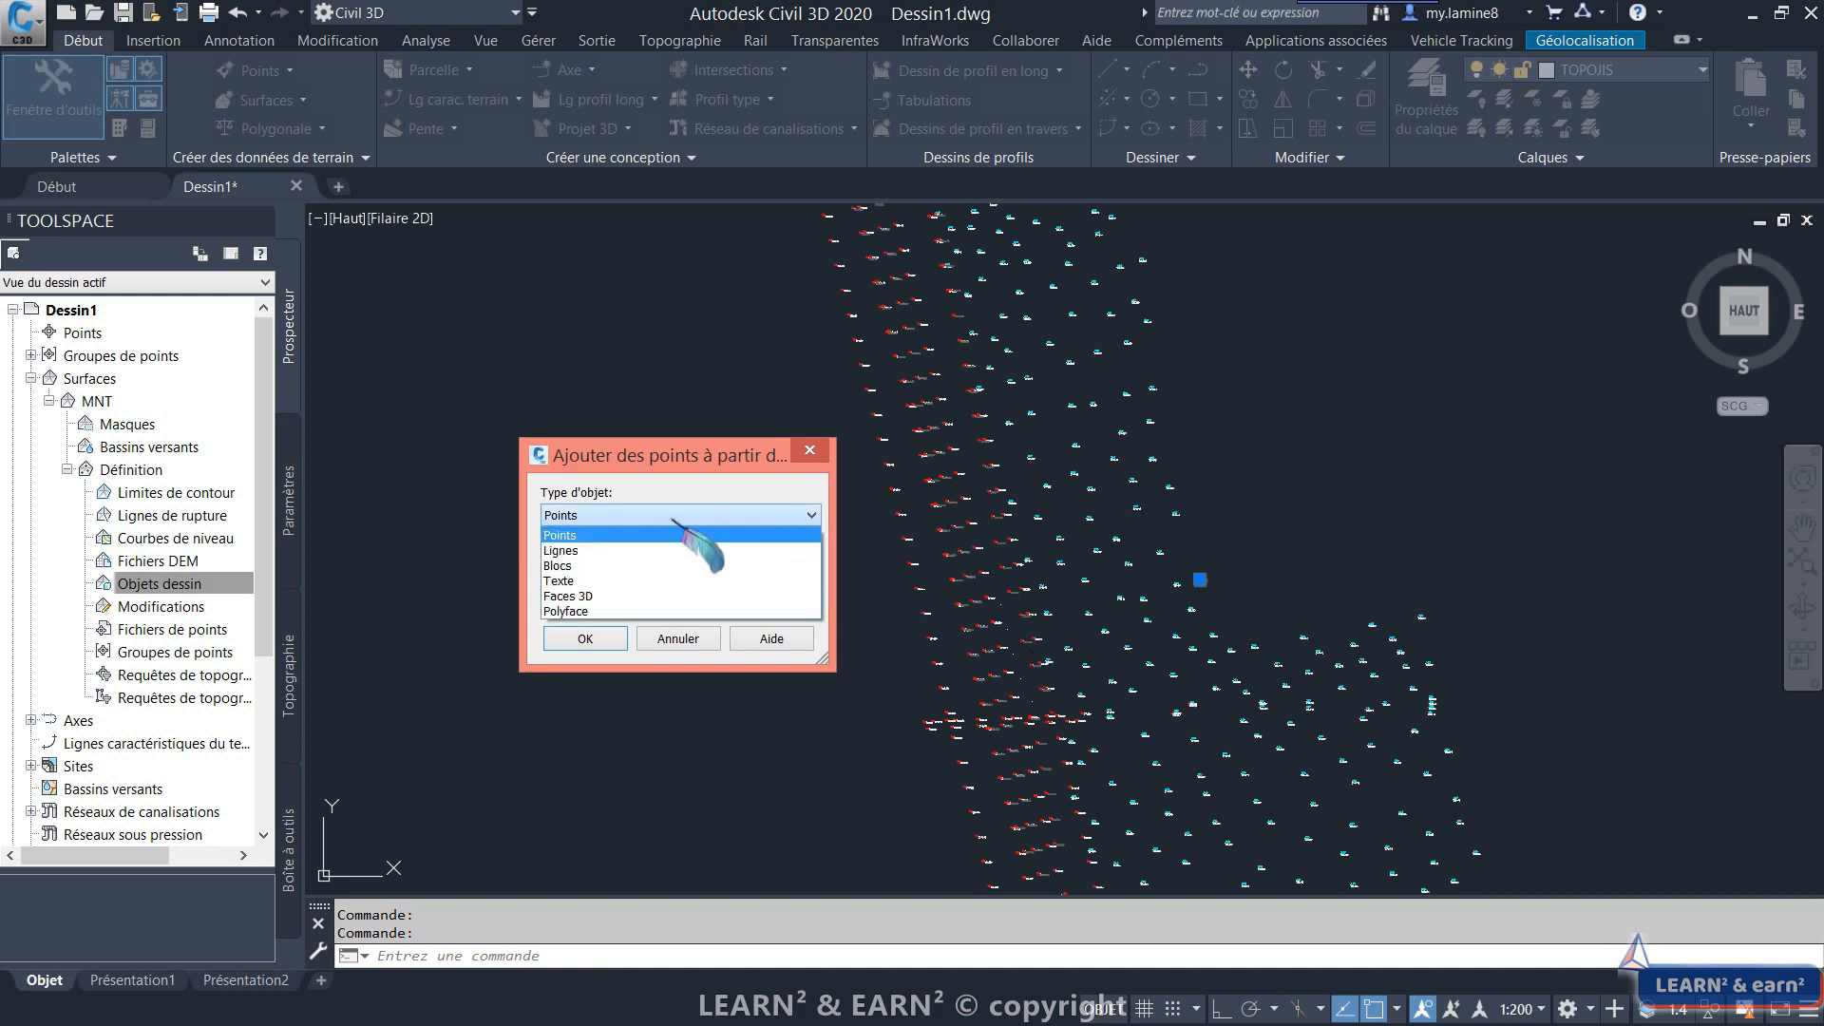
left_click(556, 566)
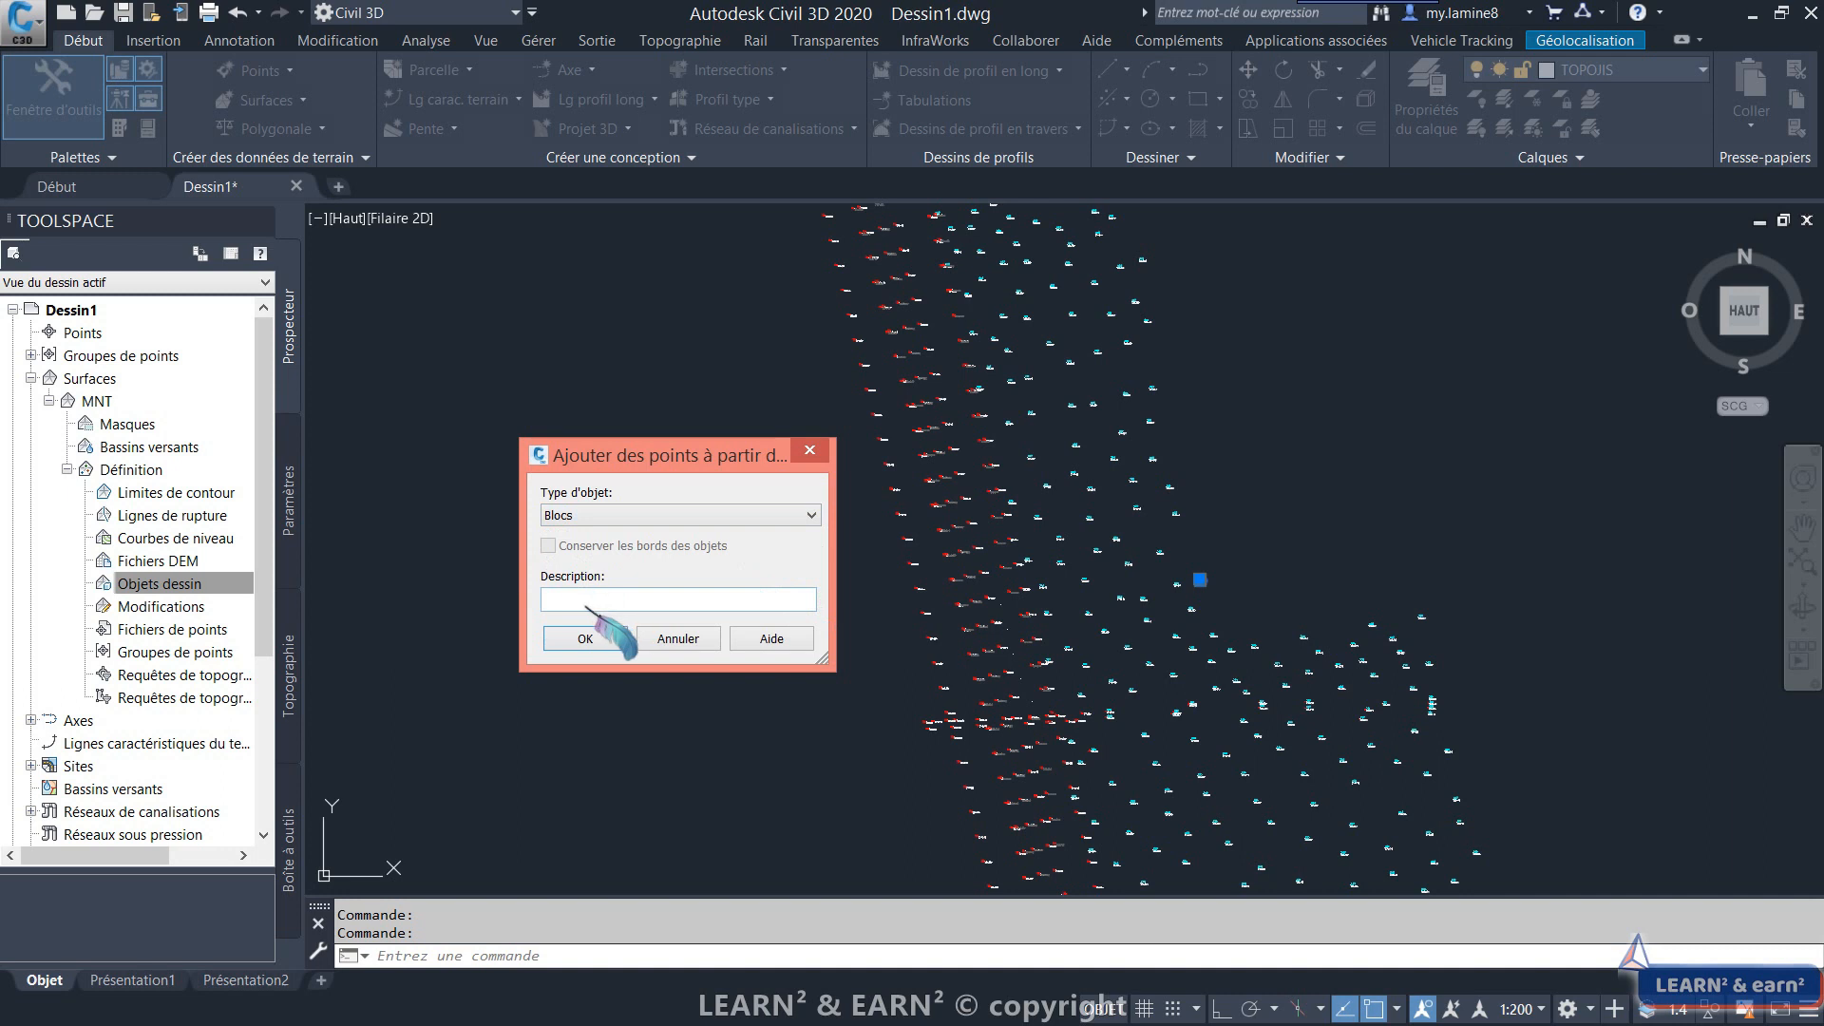
left_click(582, 637)
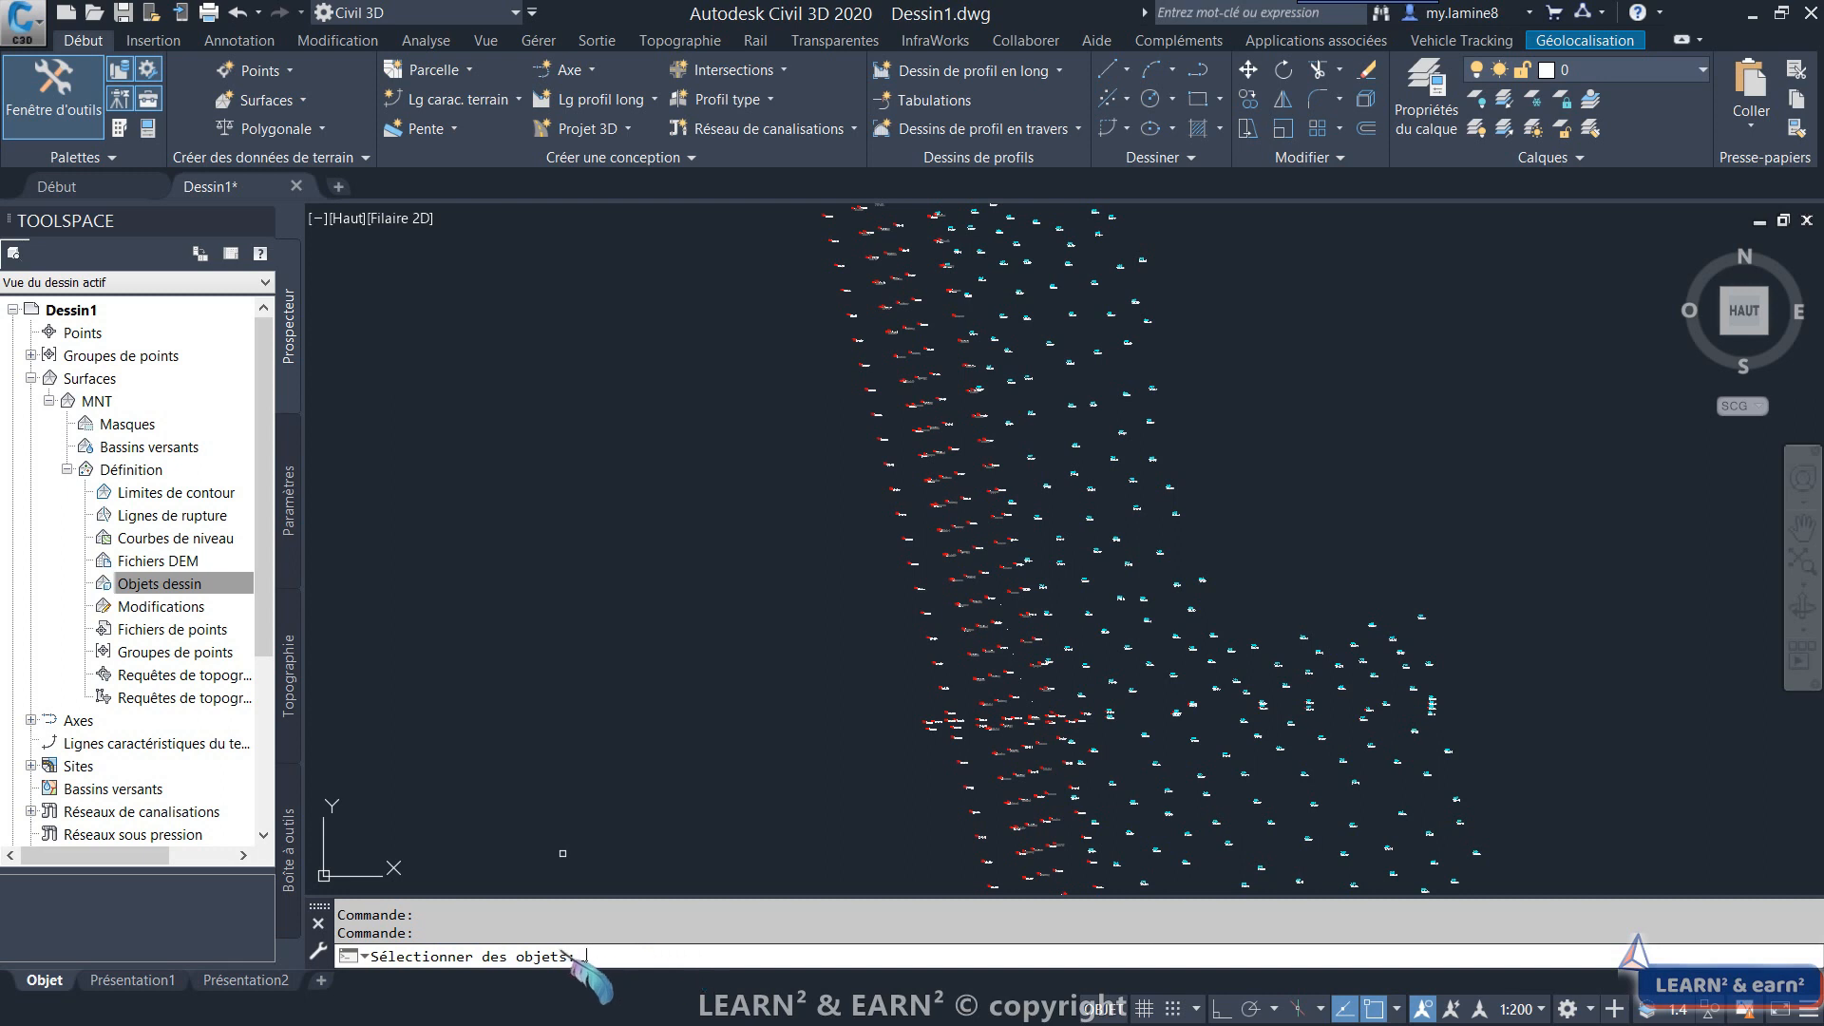
Select all the survey point blocks in the drawing as data for the surface, and dismiss the event report.
scroll(751, 708, "down", 5)
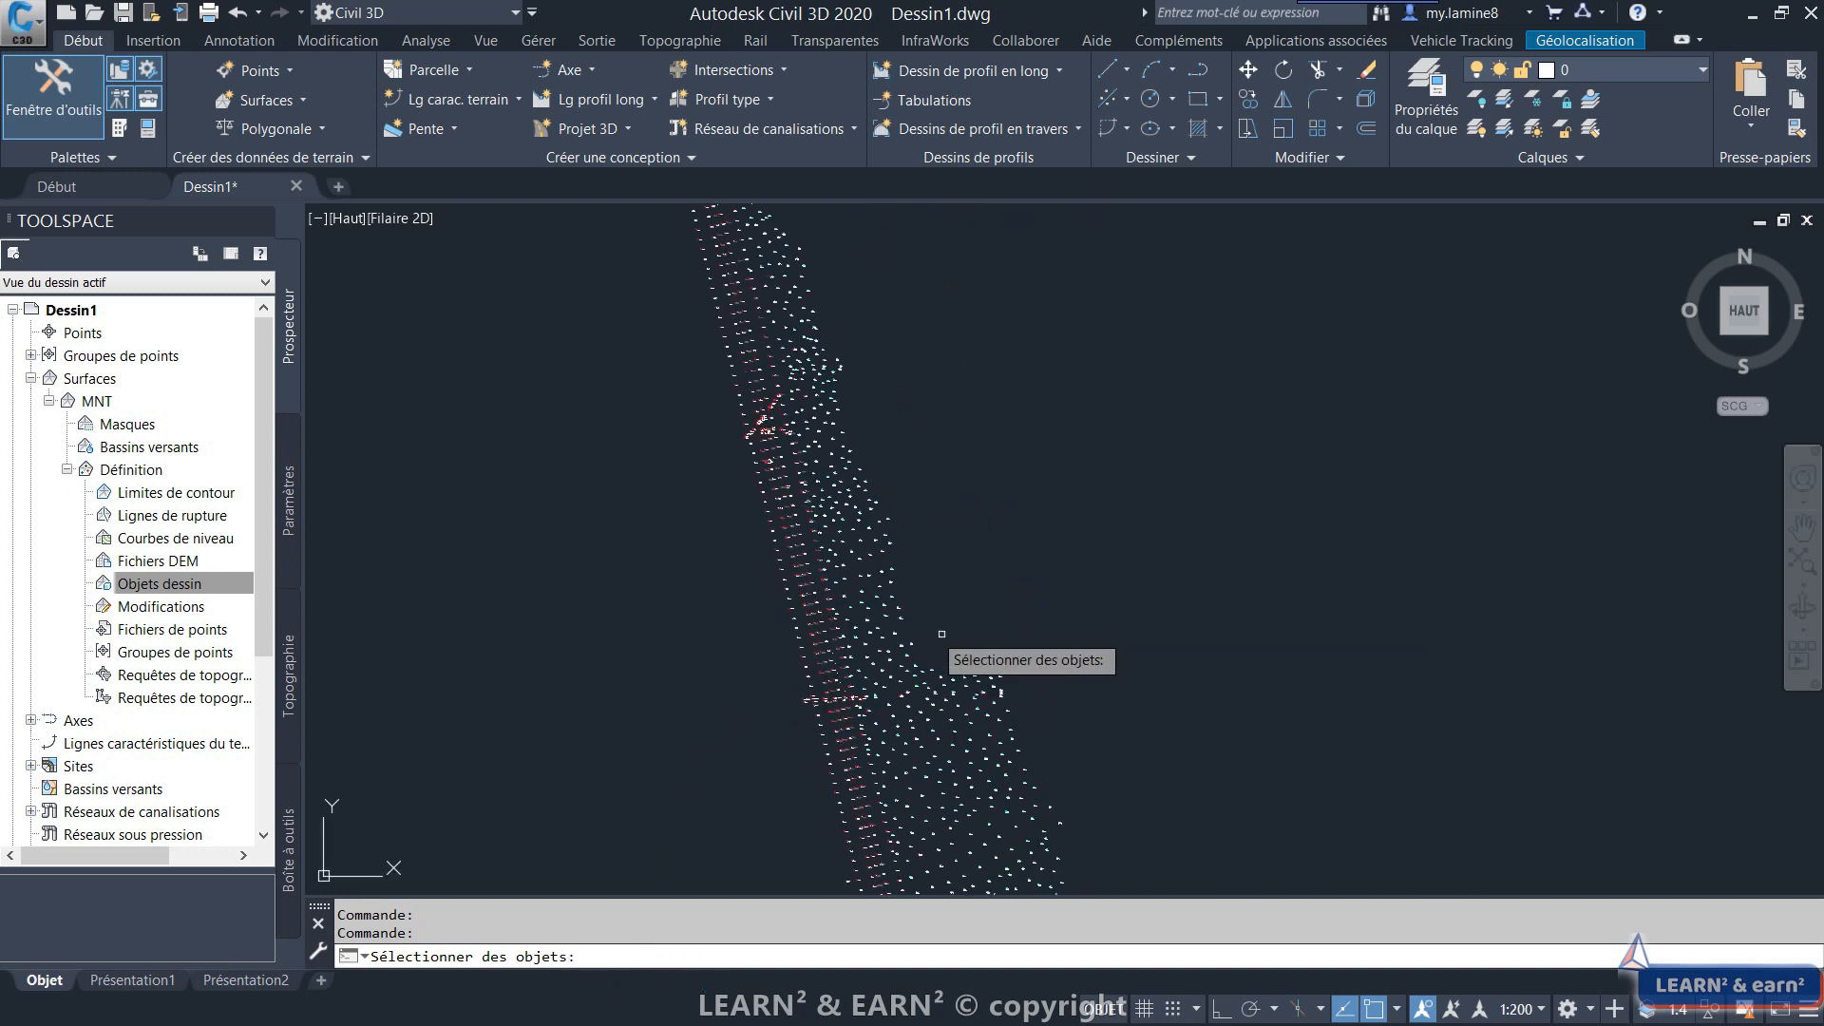
left_click(1029, 639)
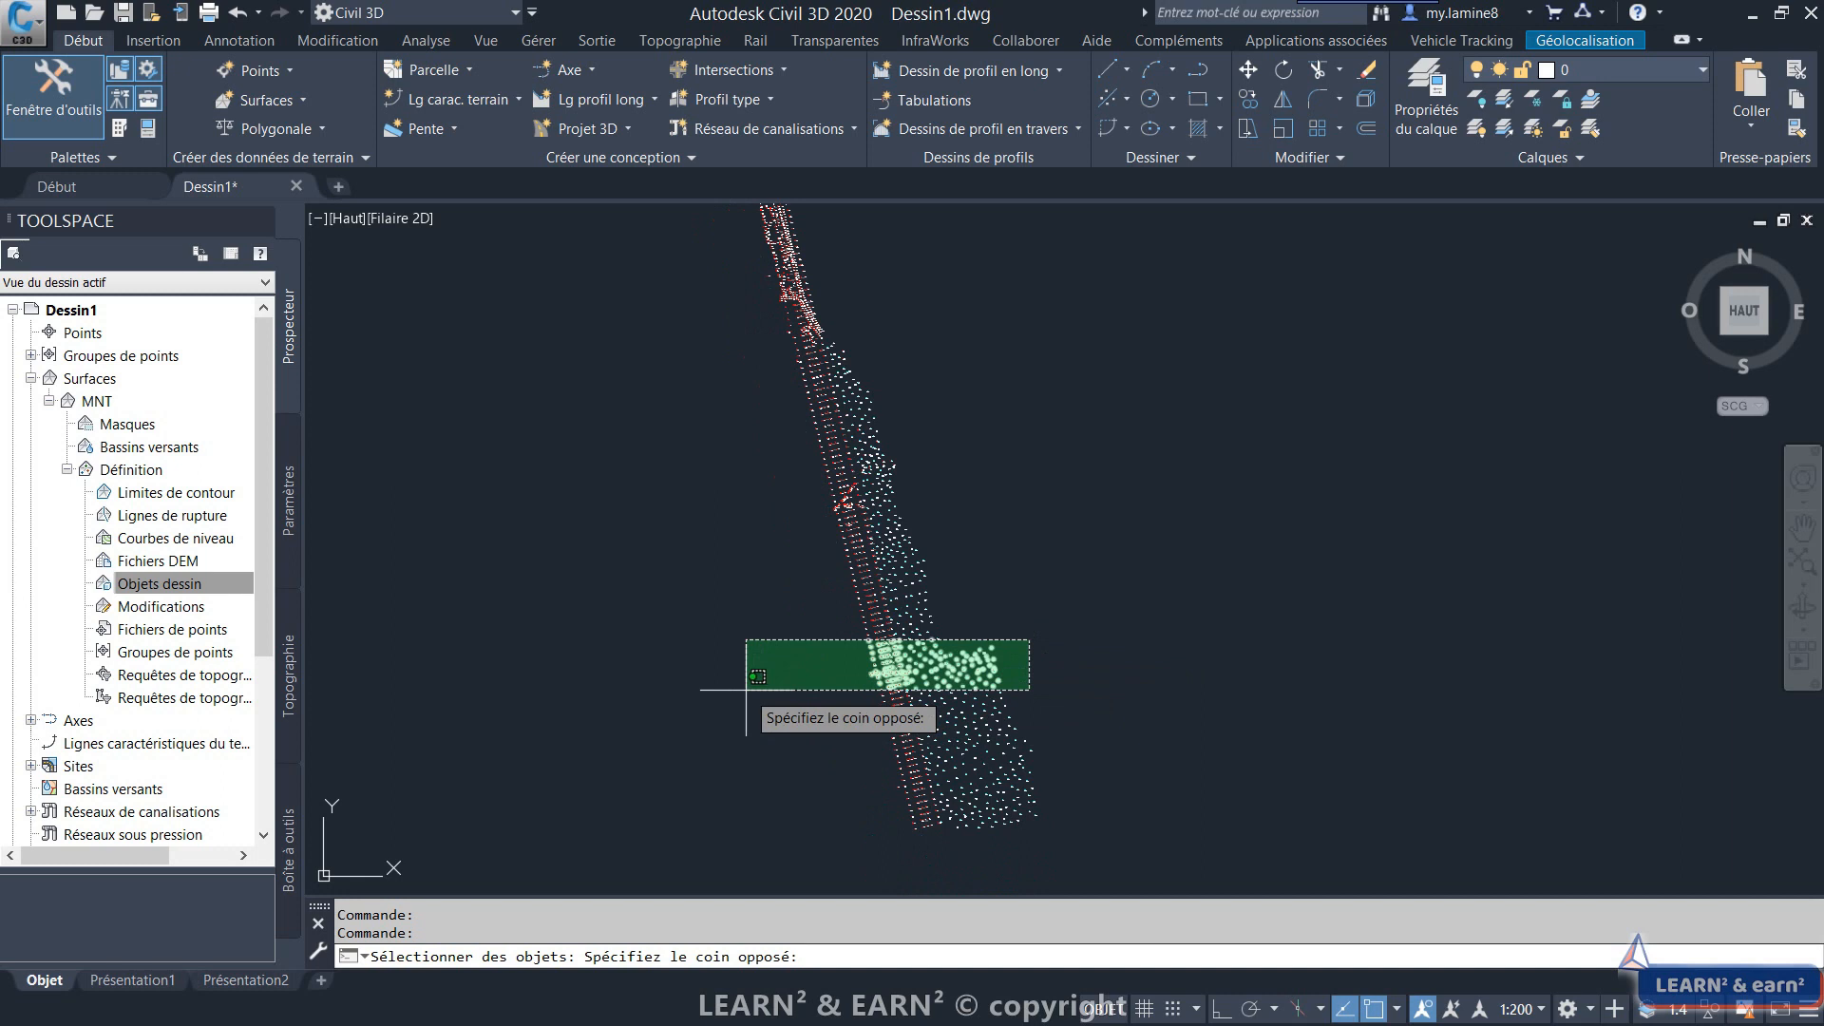
left_click(772, 737)
scroll(1045, 854, "down", 4)
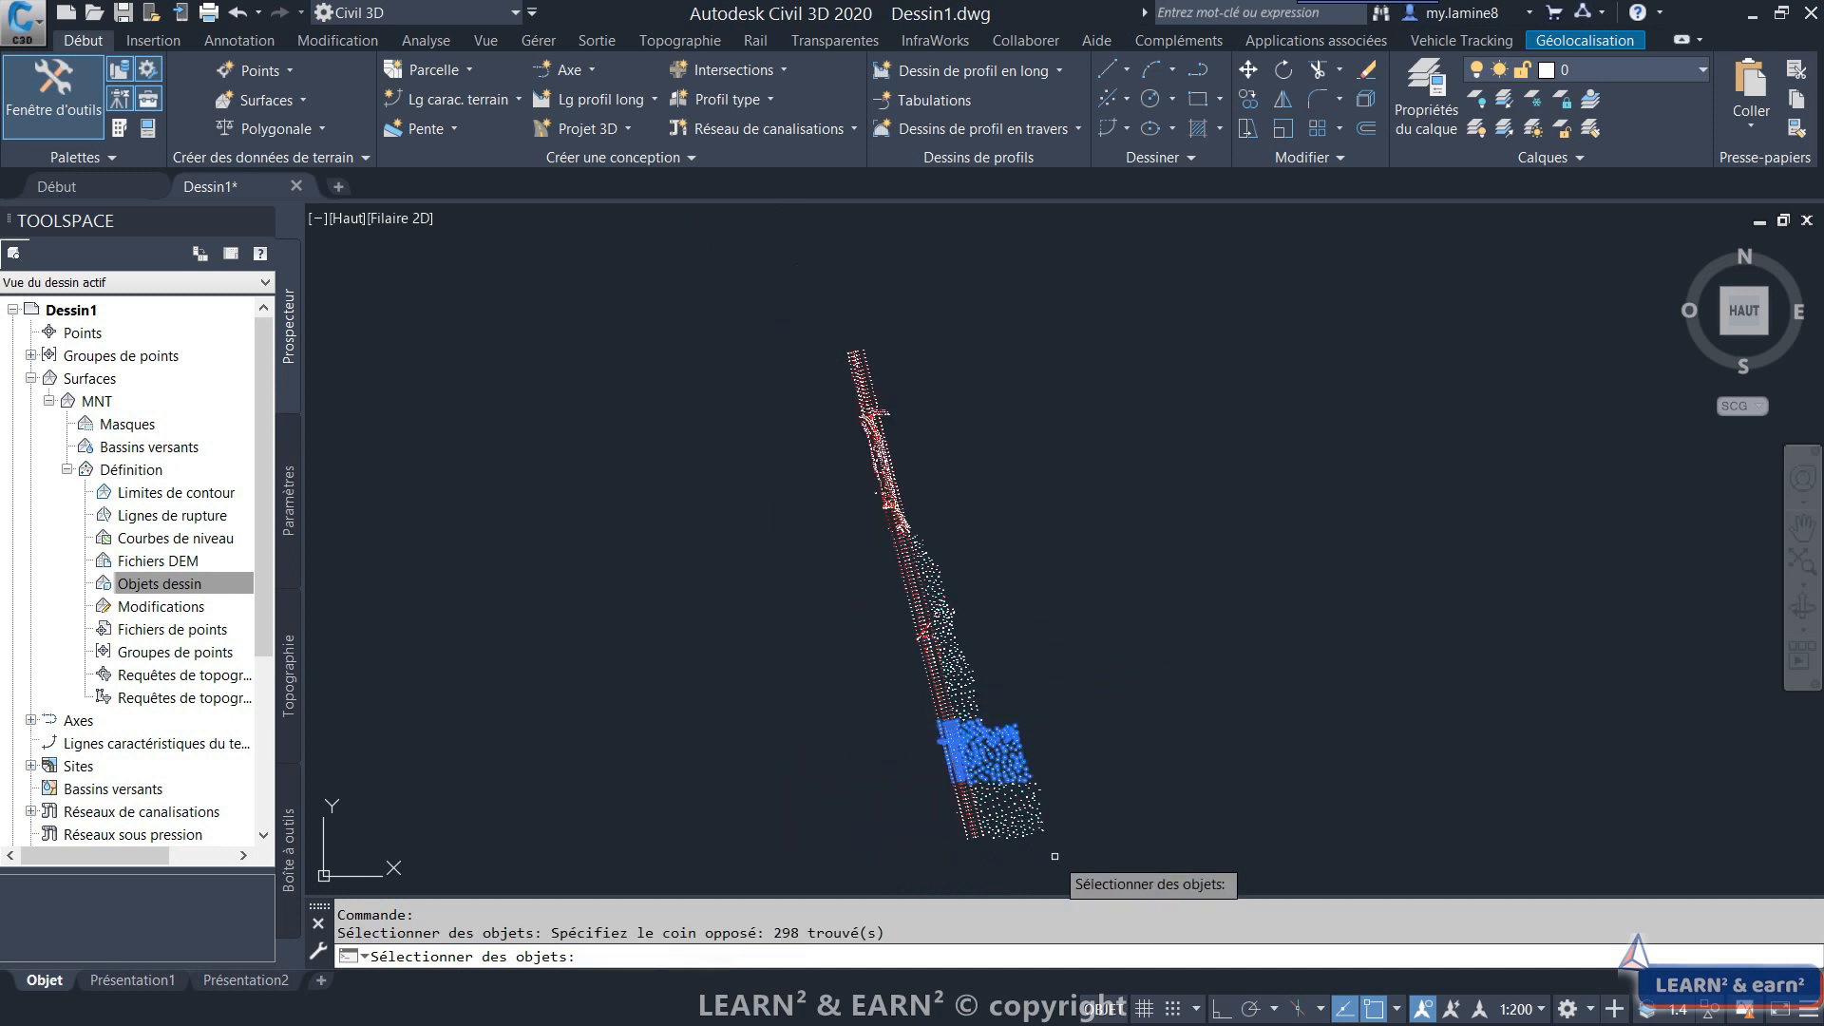
left_click(1145, 464)
left_click(776, 863)
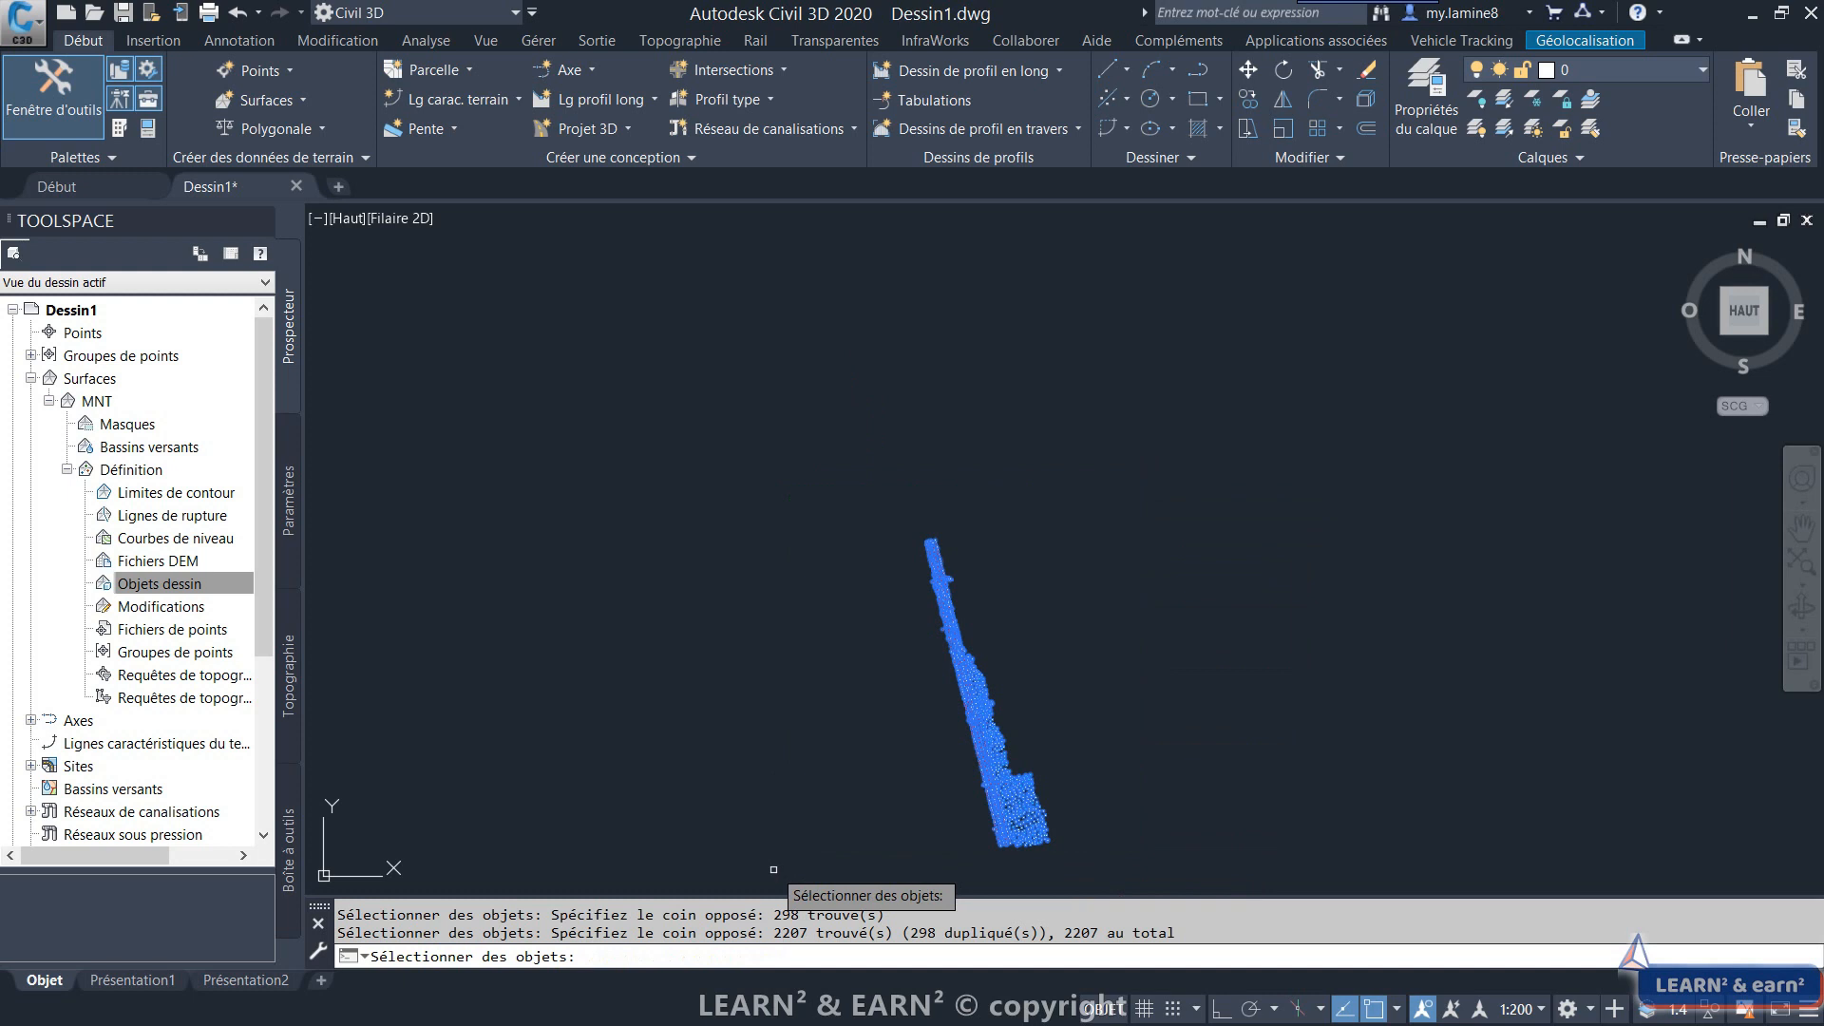
key("Return")
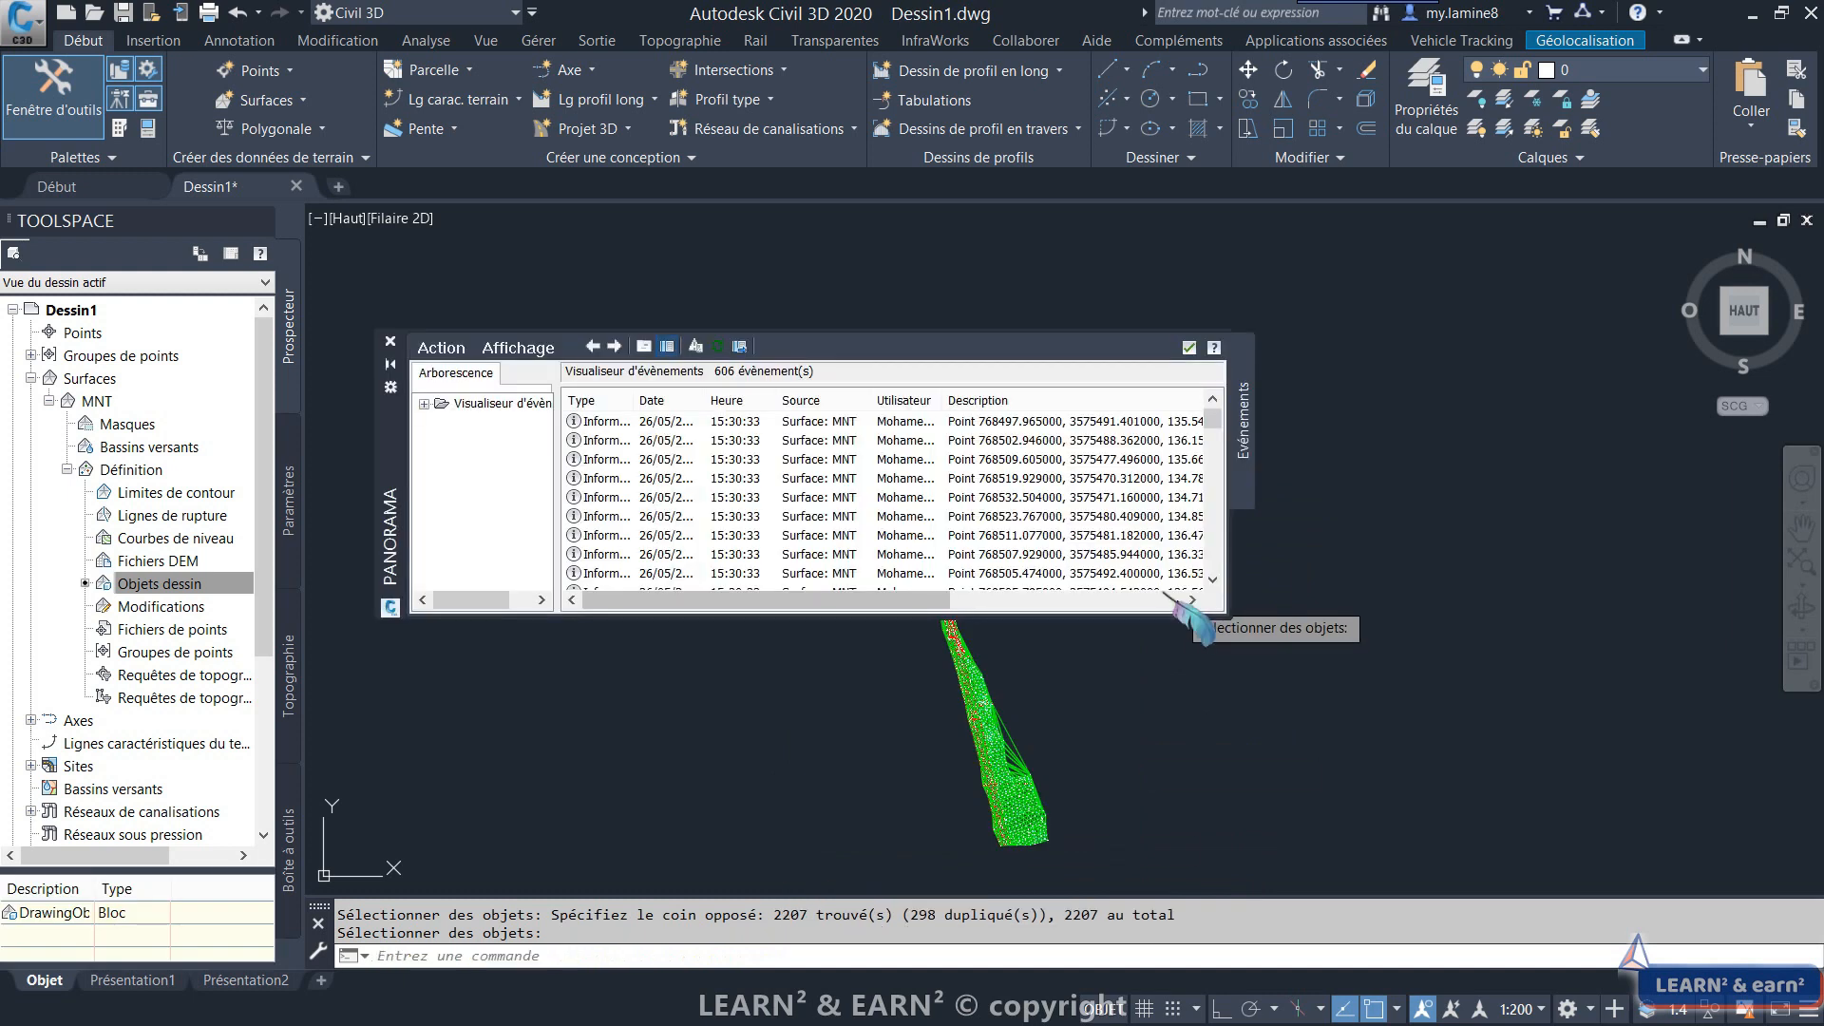
left_click(390, 340)
Examine the triangulation of the MNT surface, especially the triangles along its outer boundary.
scroll(1060, 801, "up", 8)
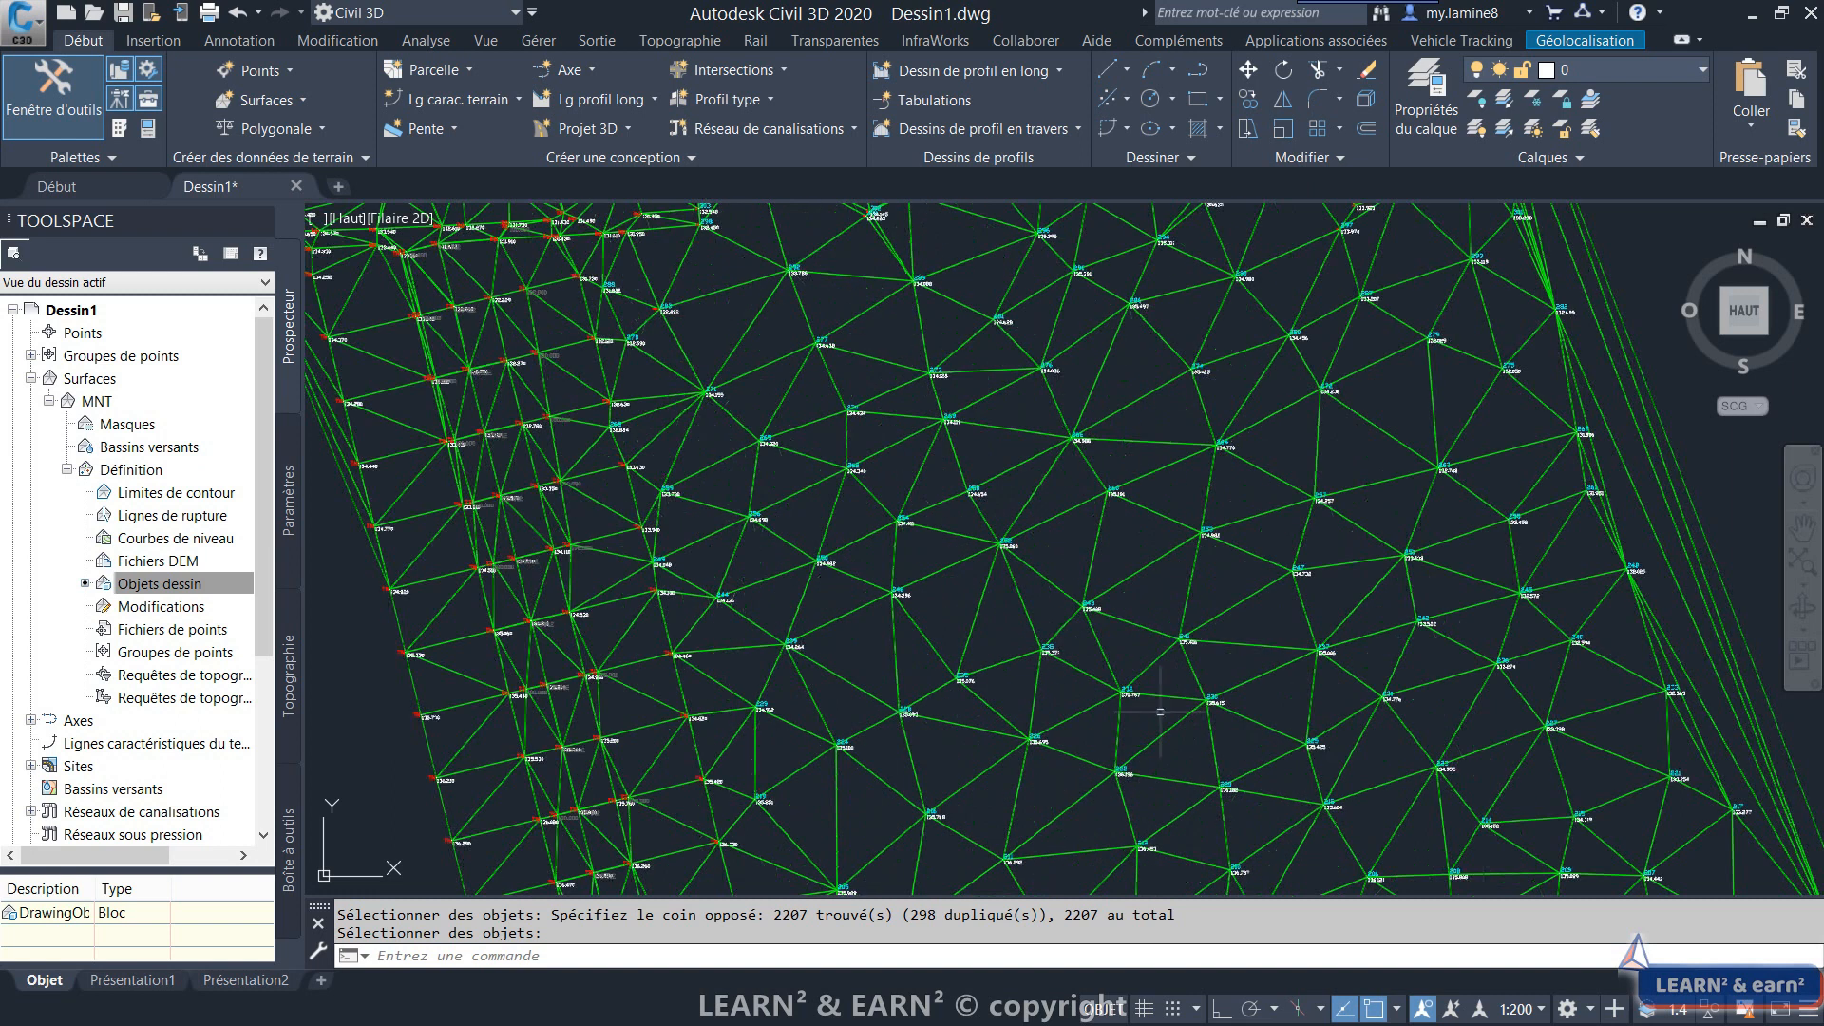
scroll(1160, 711, "down", 7)
scroll(1278, 488, "up", 5)
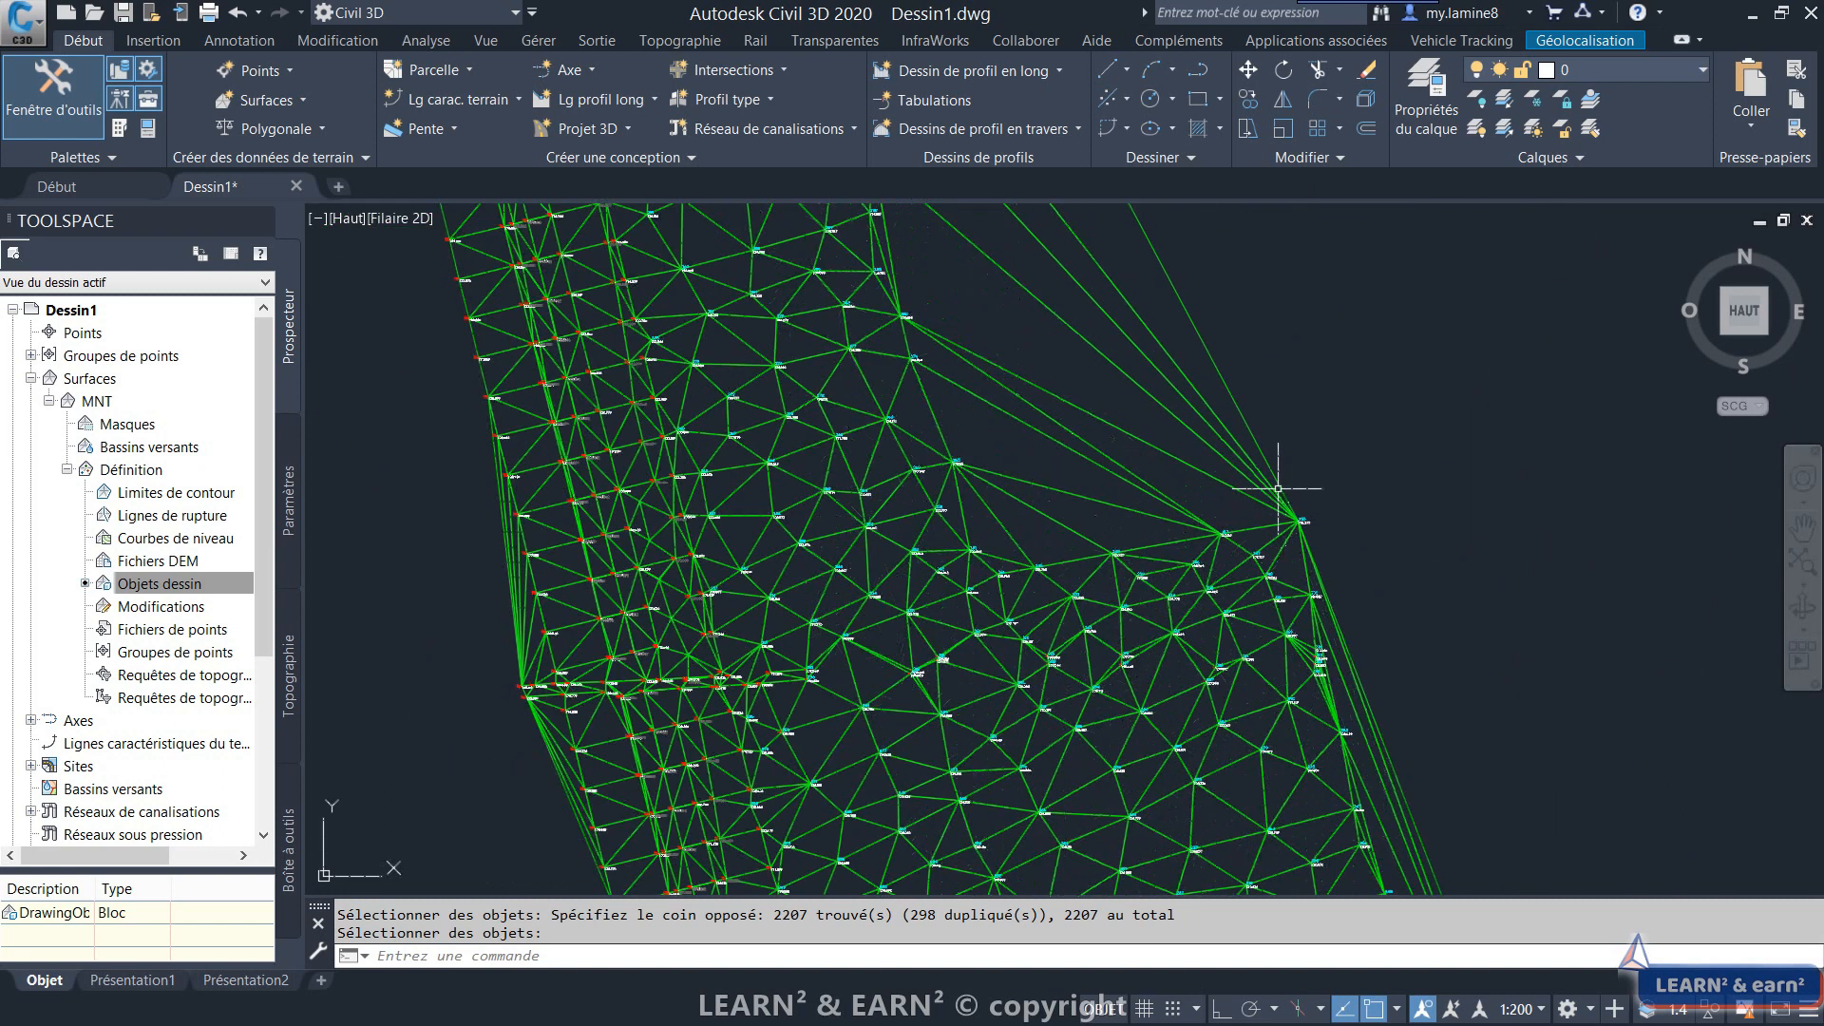
scroll(1278, 498, "down", 6)
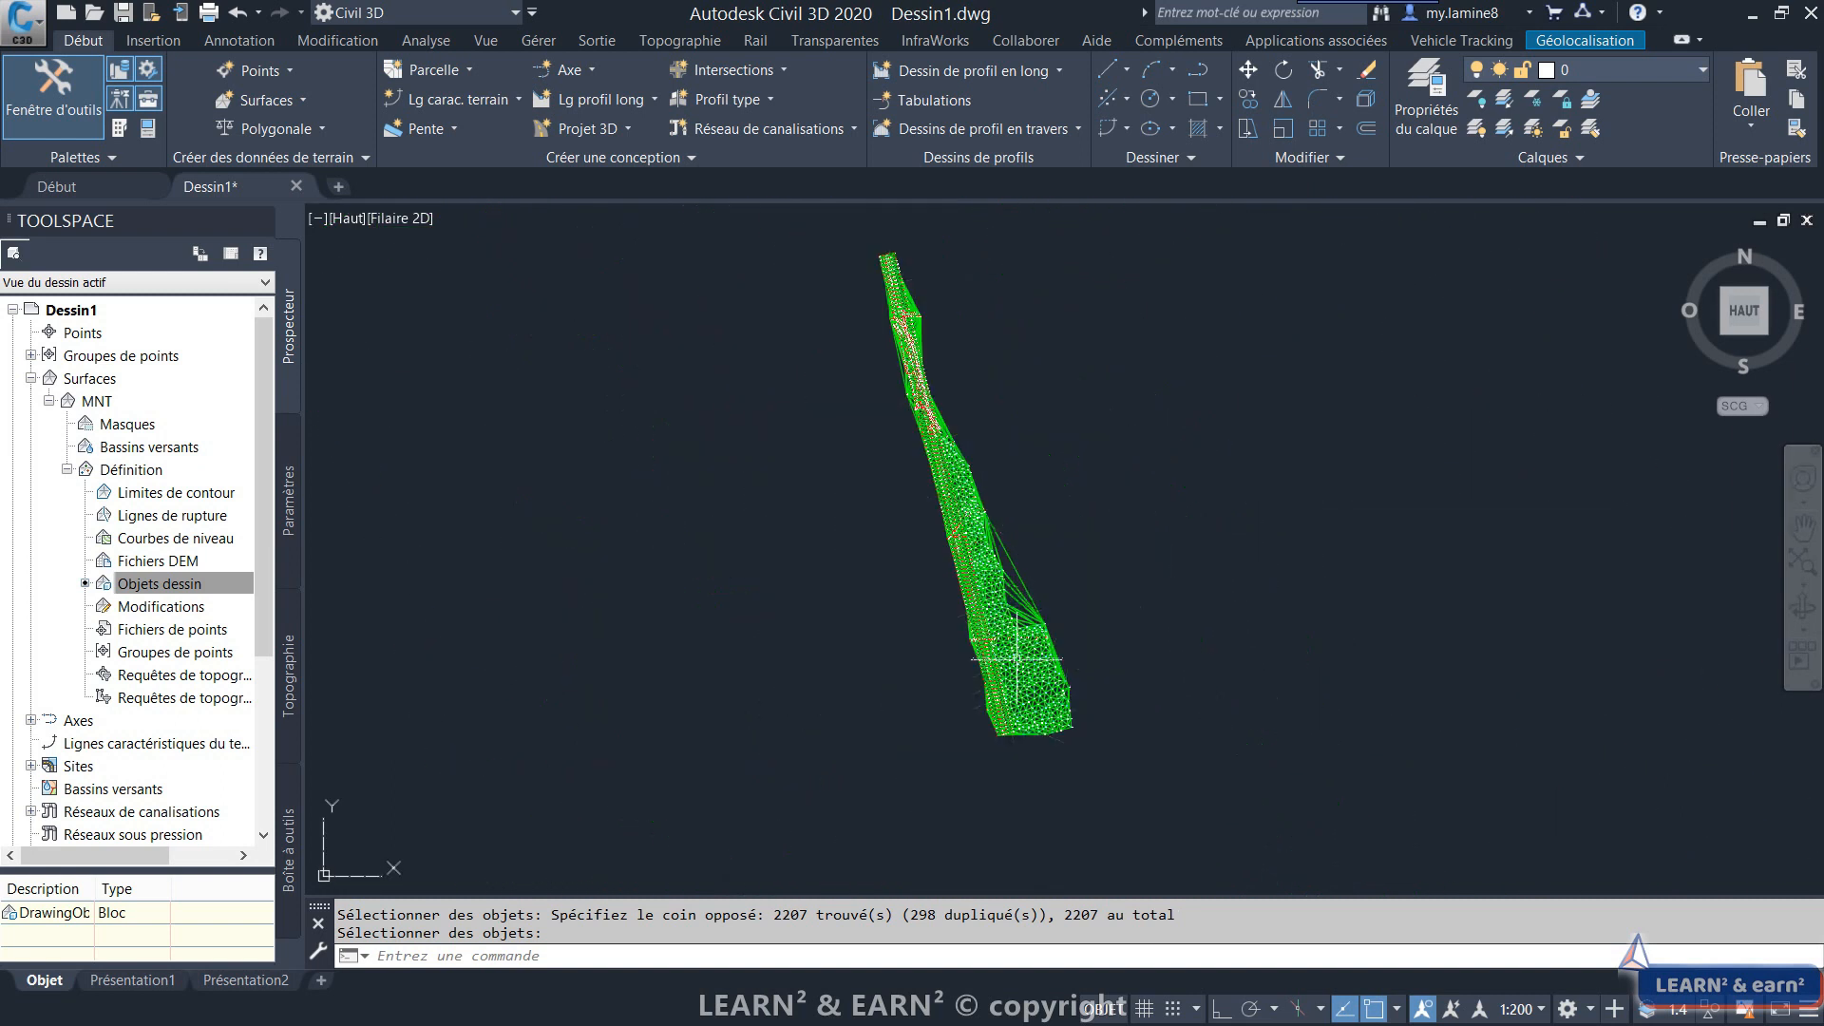
scroll(1036, 687, "up", 5)
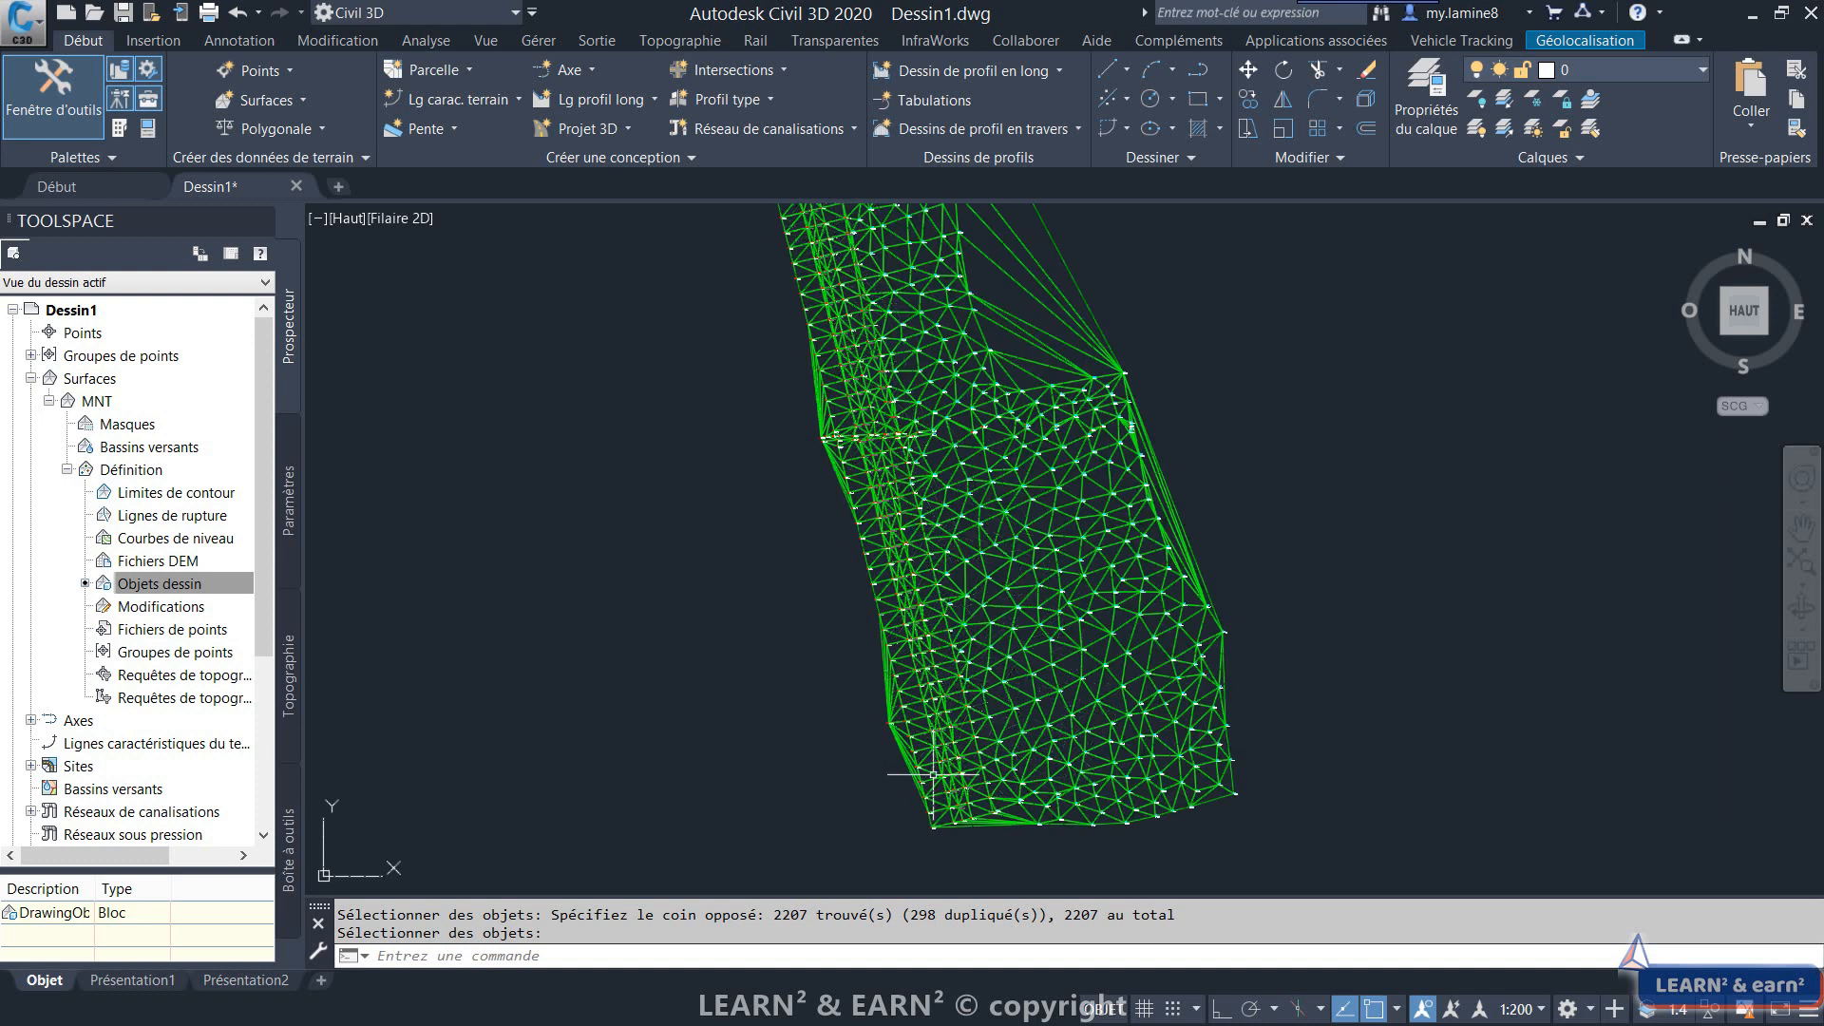
scroll(931, 775, "up", 2)
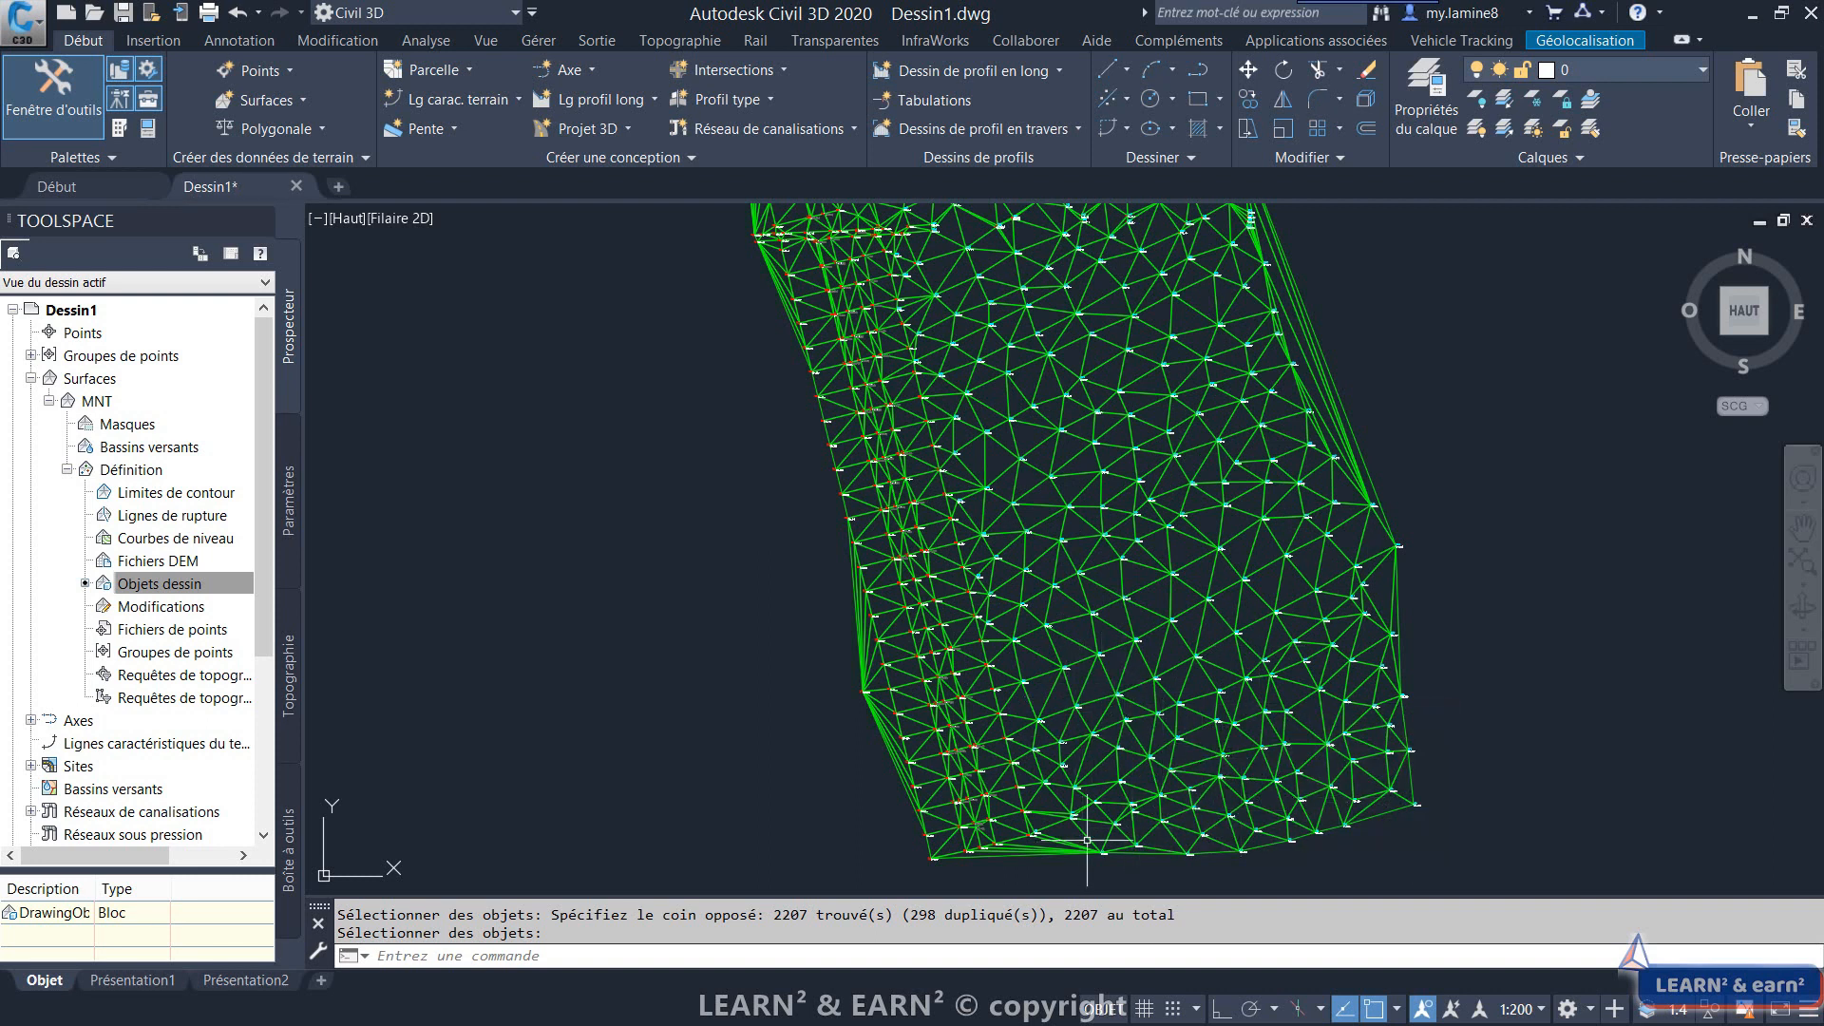
scroll(1307, 350, "up", 5)
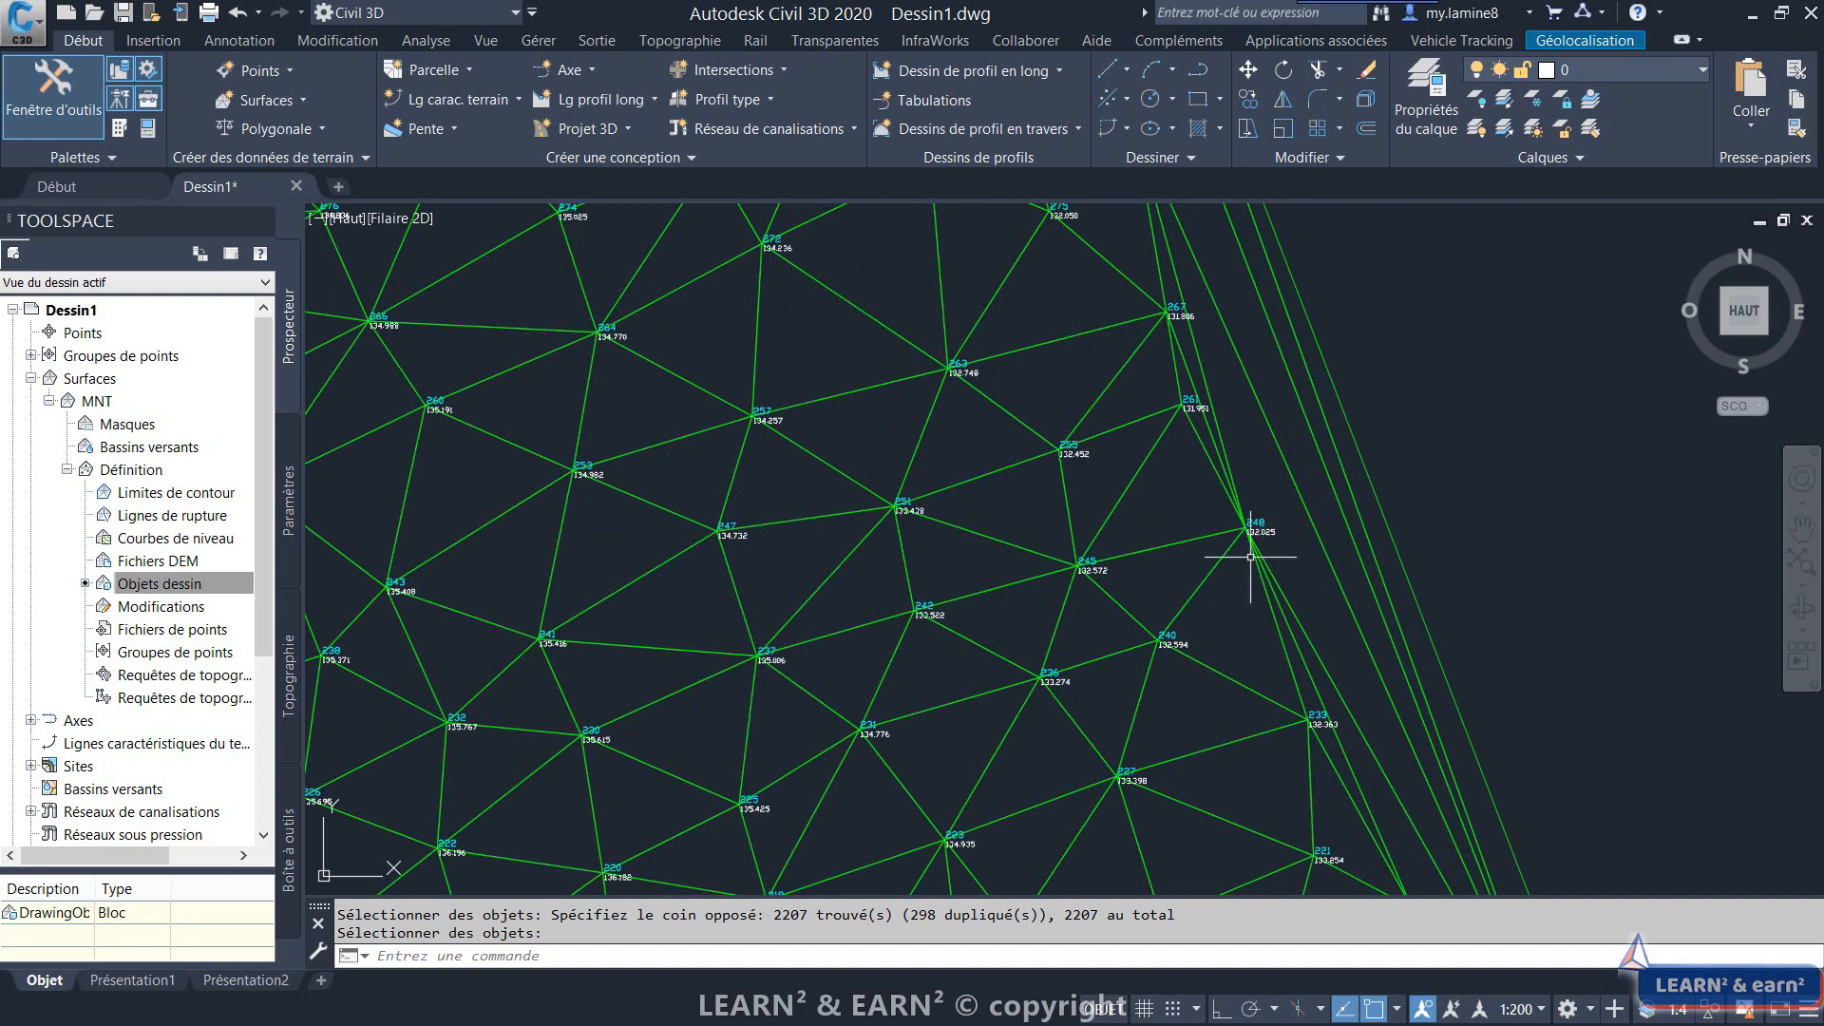
scroll(1167, 730, "down", 8)
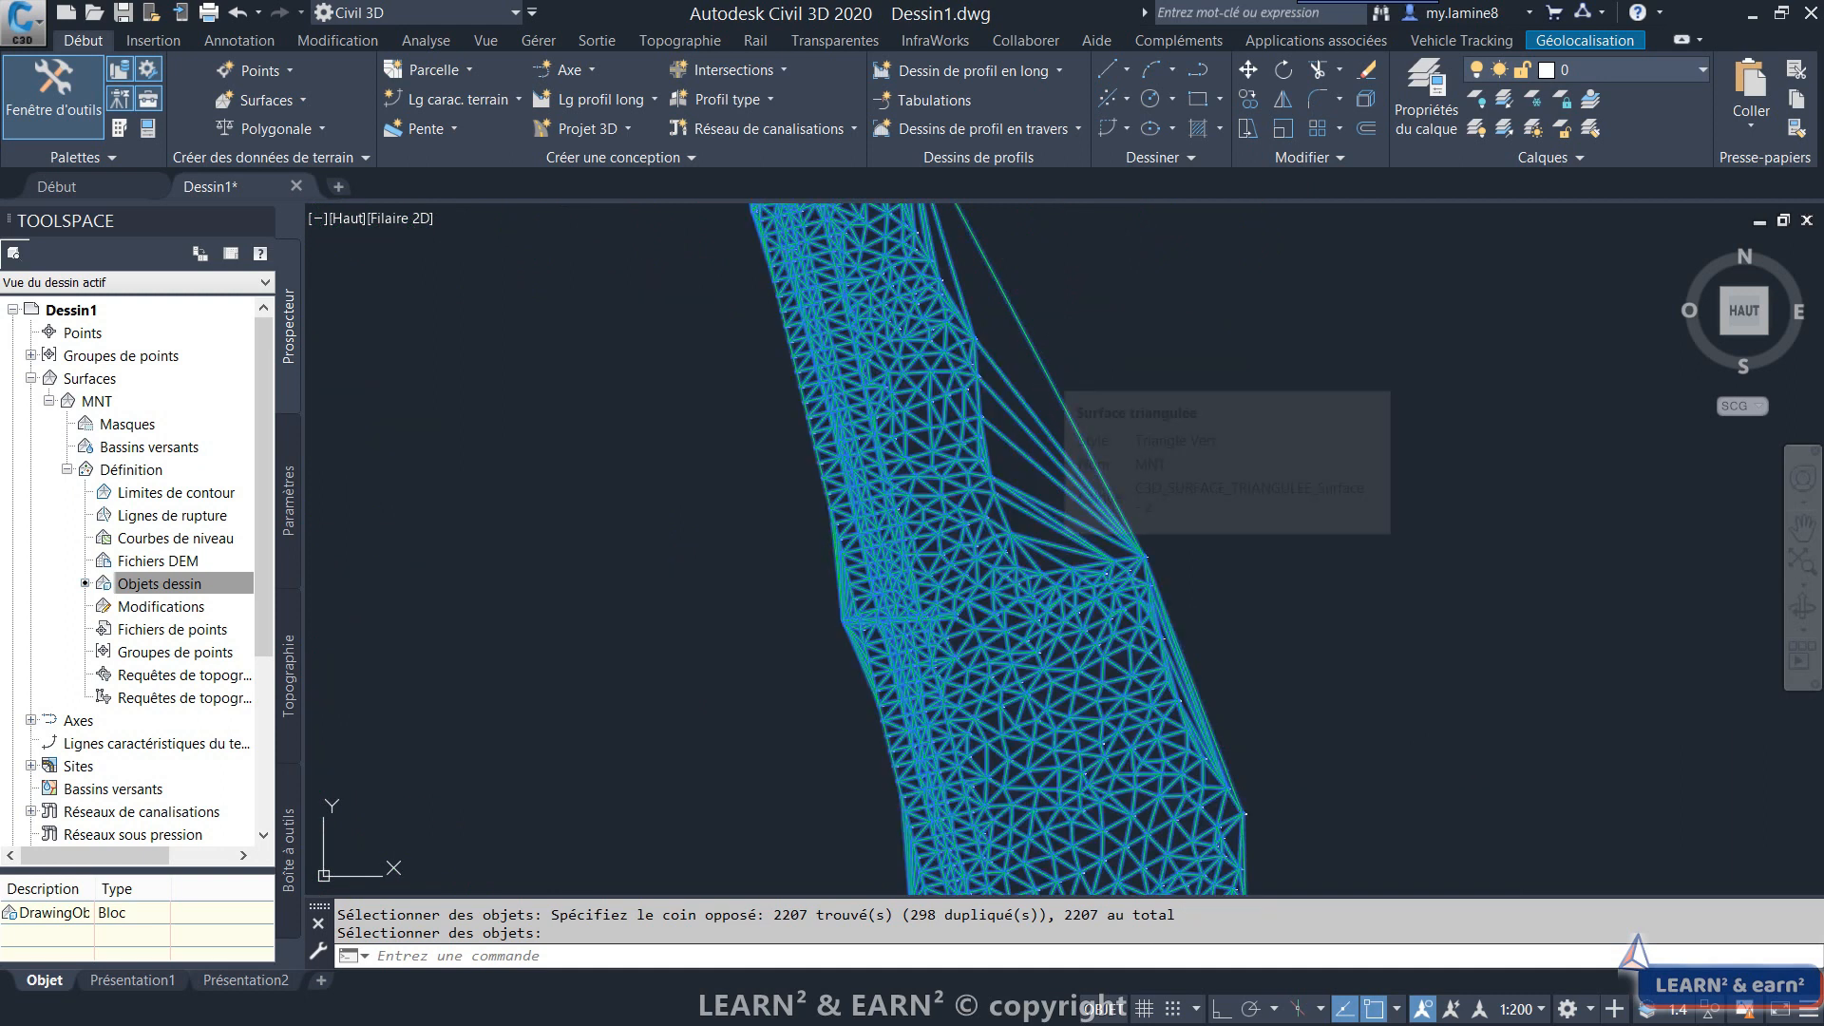
Start deleting lines from the MNT surface and select the long edges spanning the hollow on its eastern side.
left_click(1048, 375)
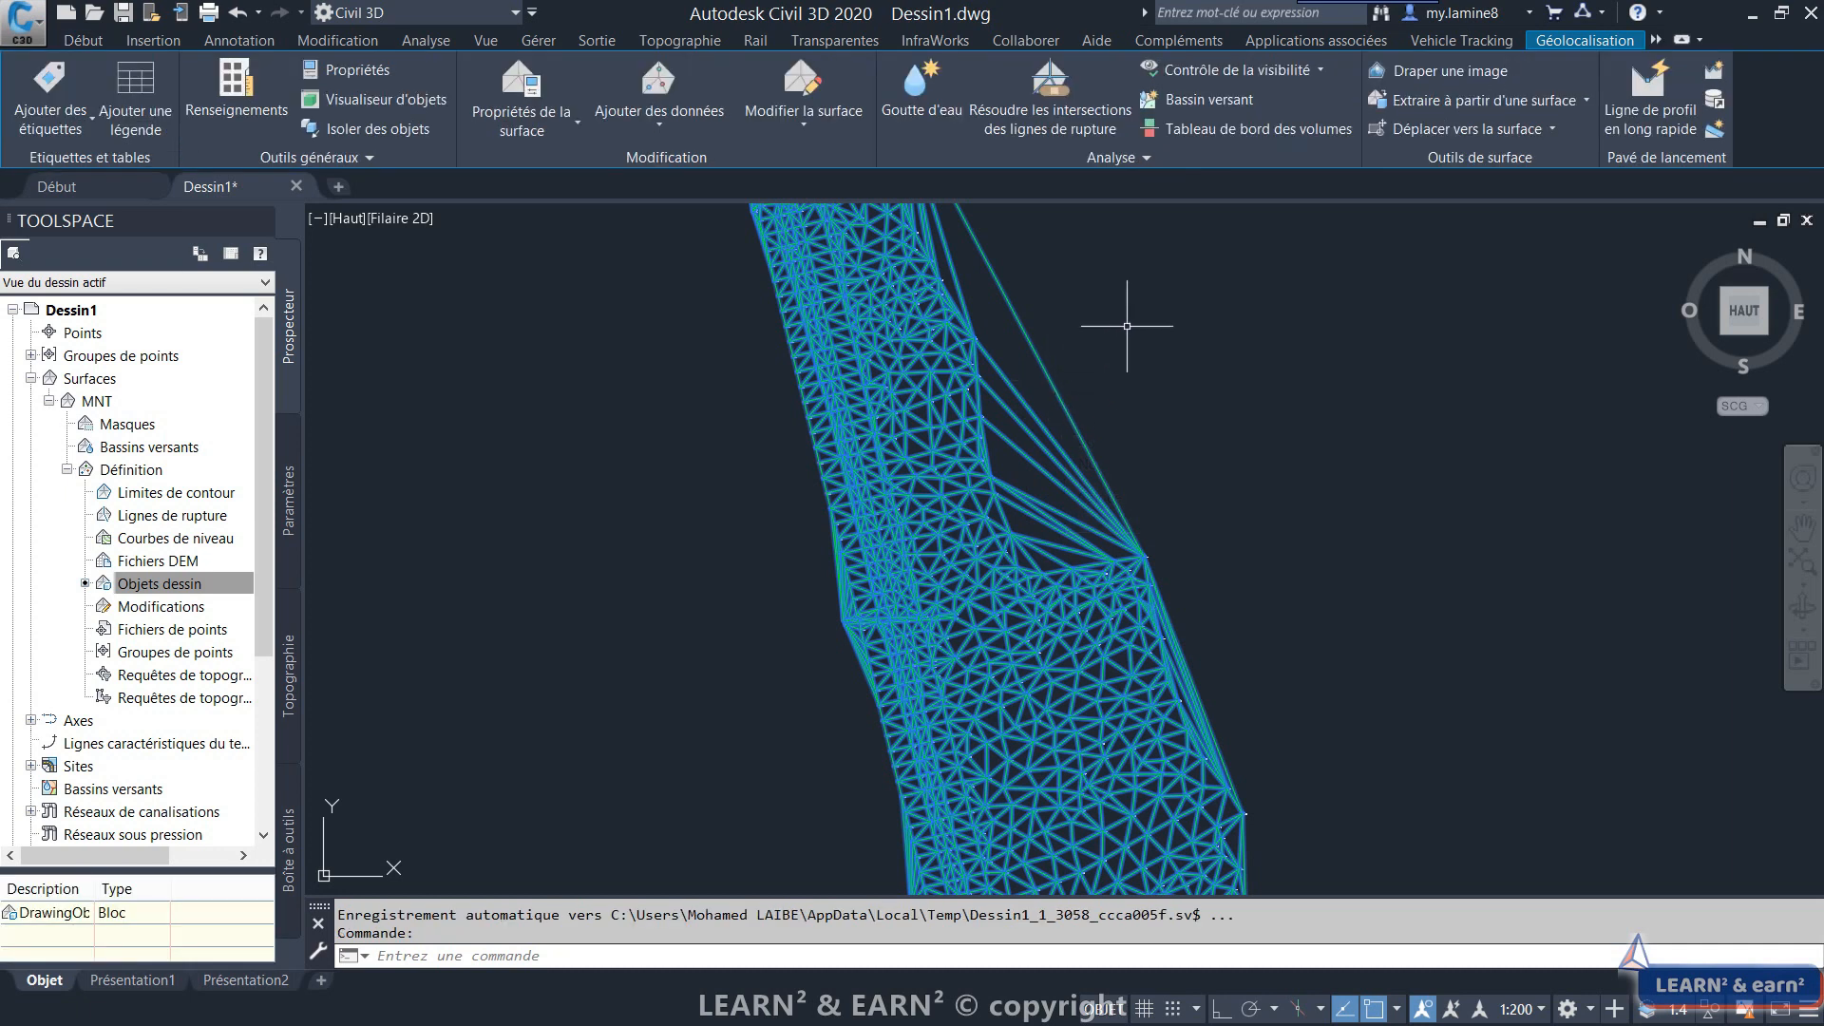
left_click(805, 128)
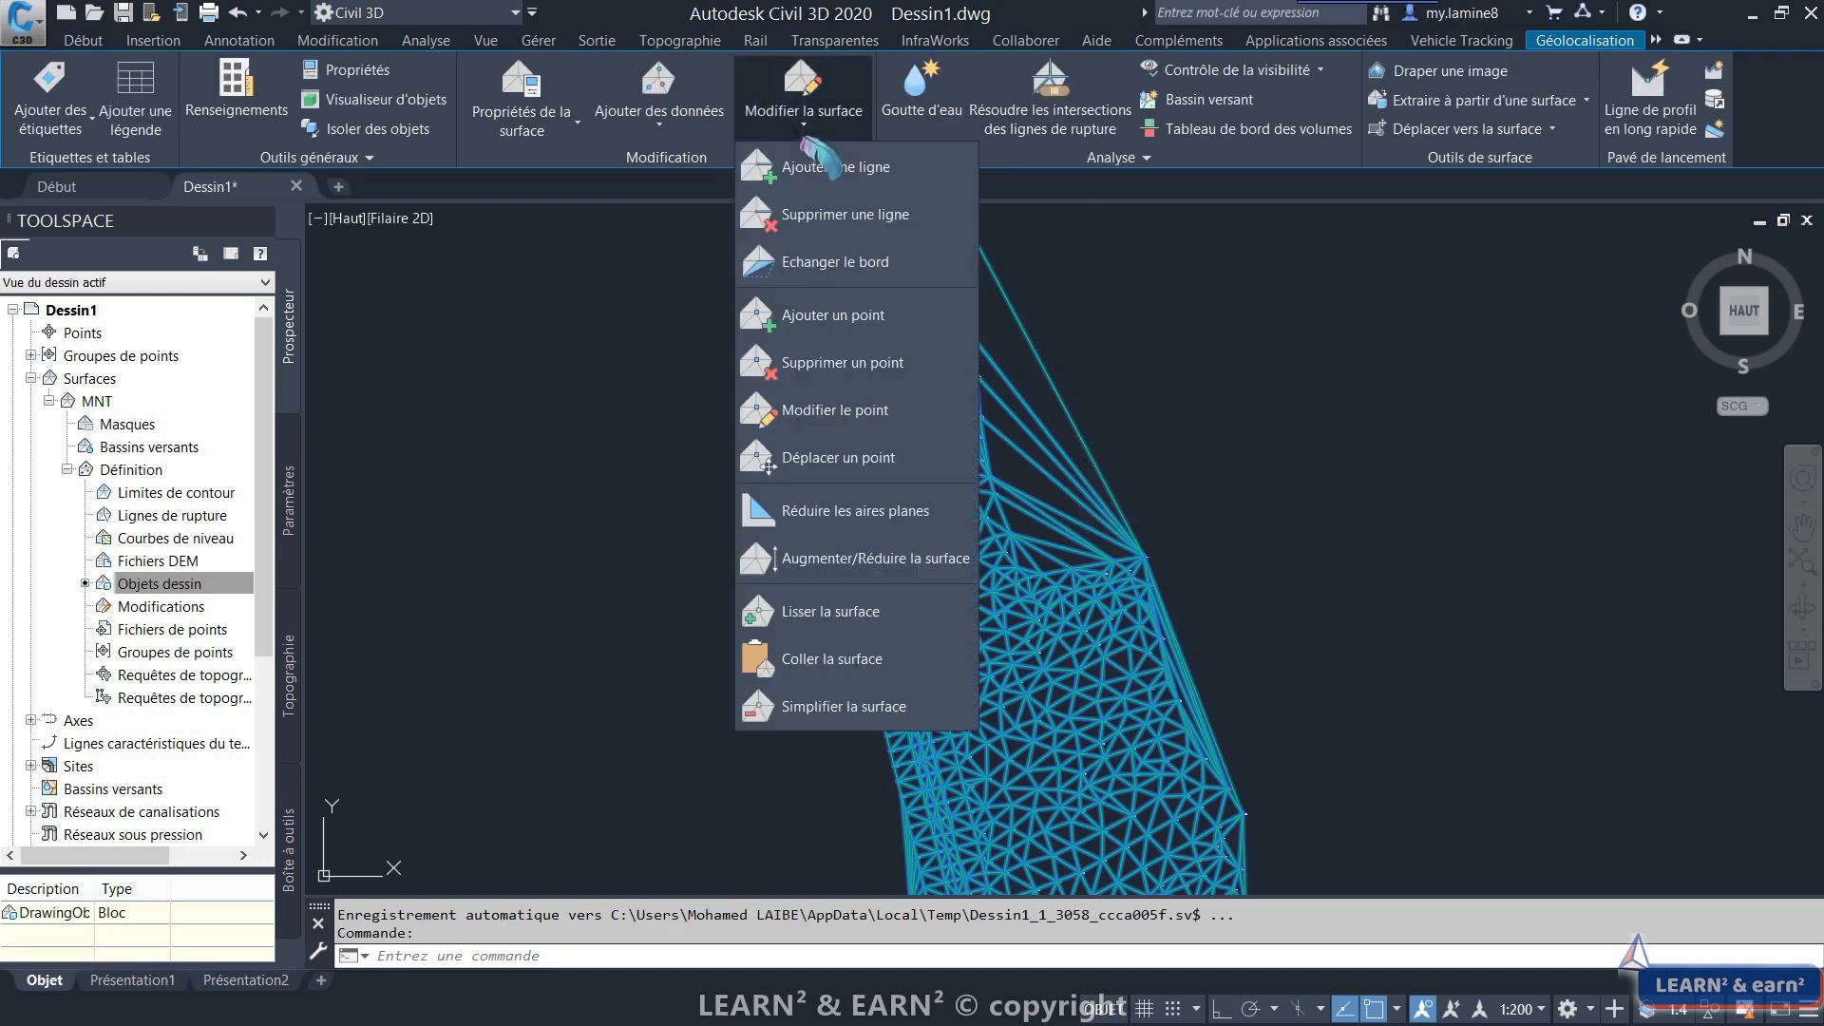
left_click(826, 215)
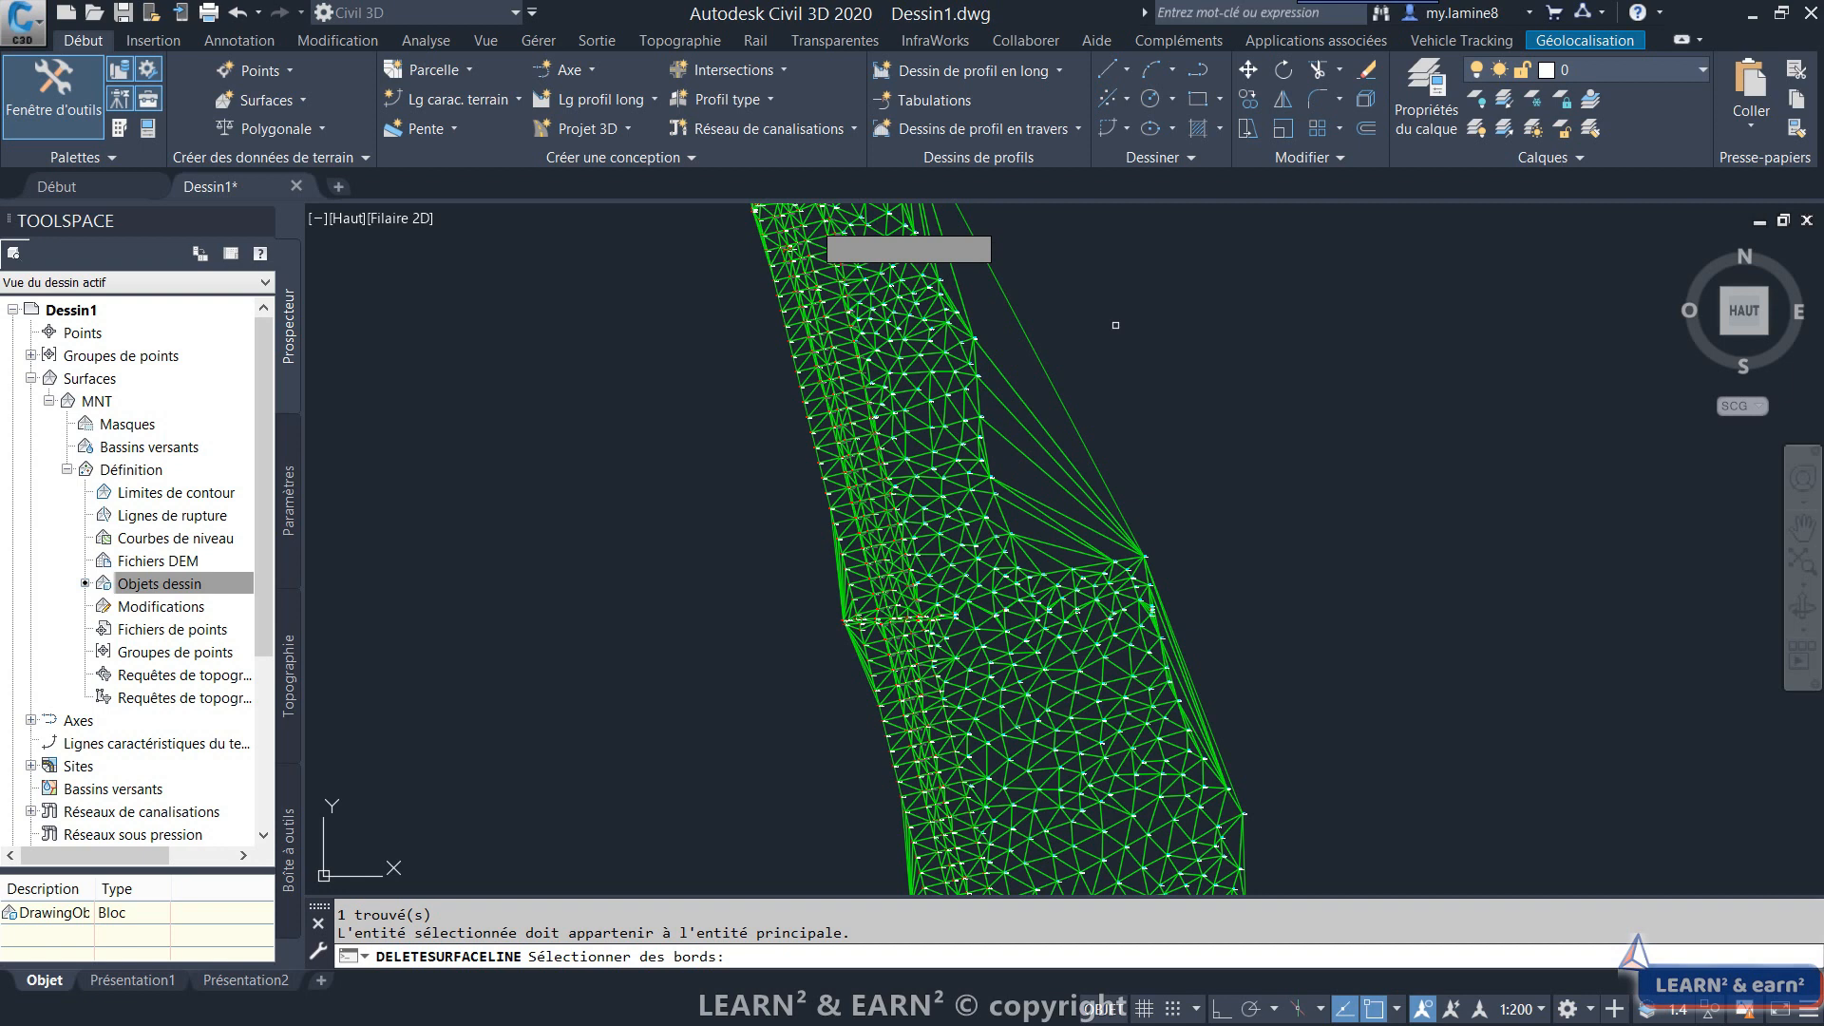
left_click(1106, 325)
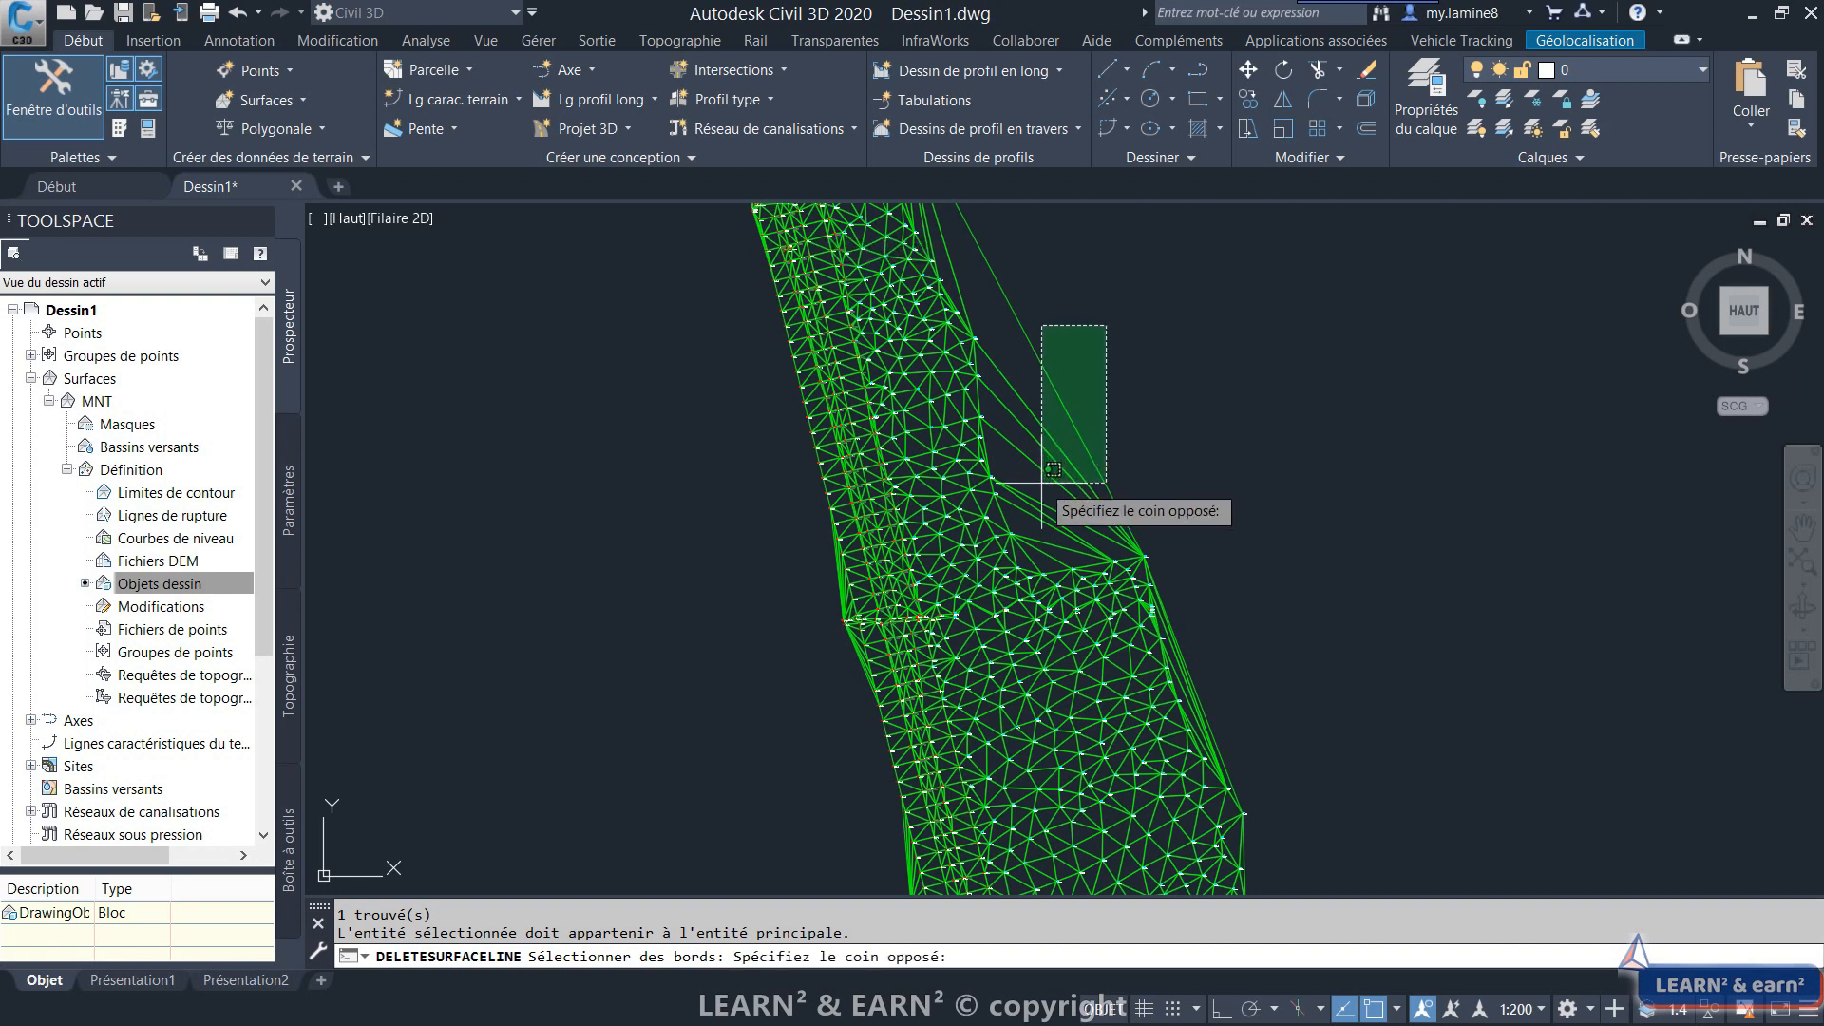
left_click(1048, 547)
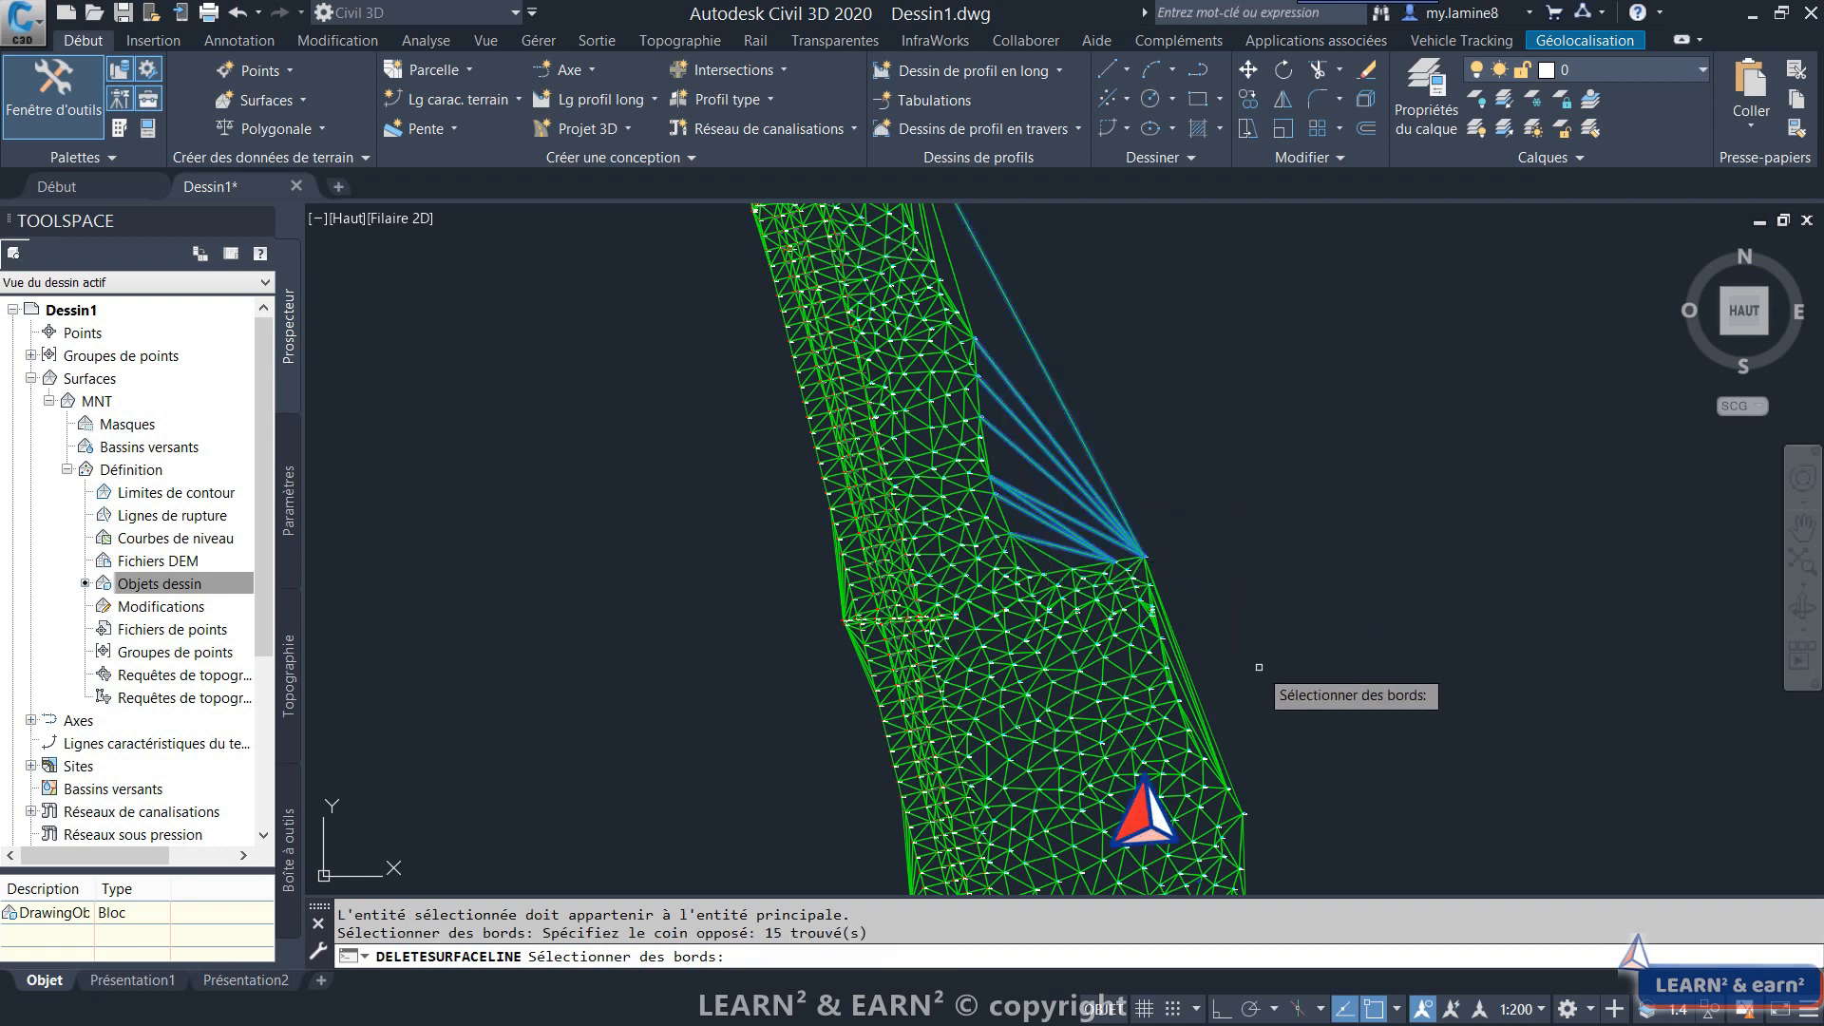
Add the long outer edges along the eastern boundary of the wide southern part to the lines selected for deletion.
scroll(1216, 693, "up", 8)
left_click(1131, 675)
left_click(1022, 689)
scroll(1035, 702, "down", 5)
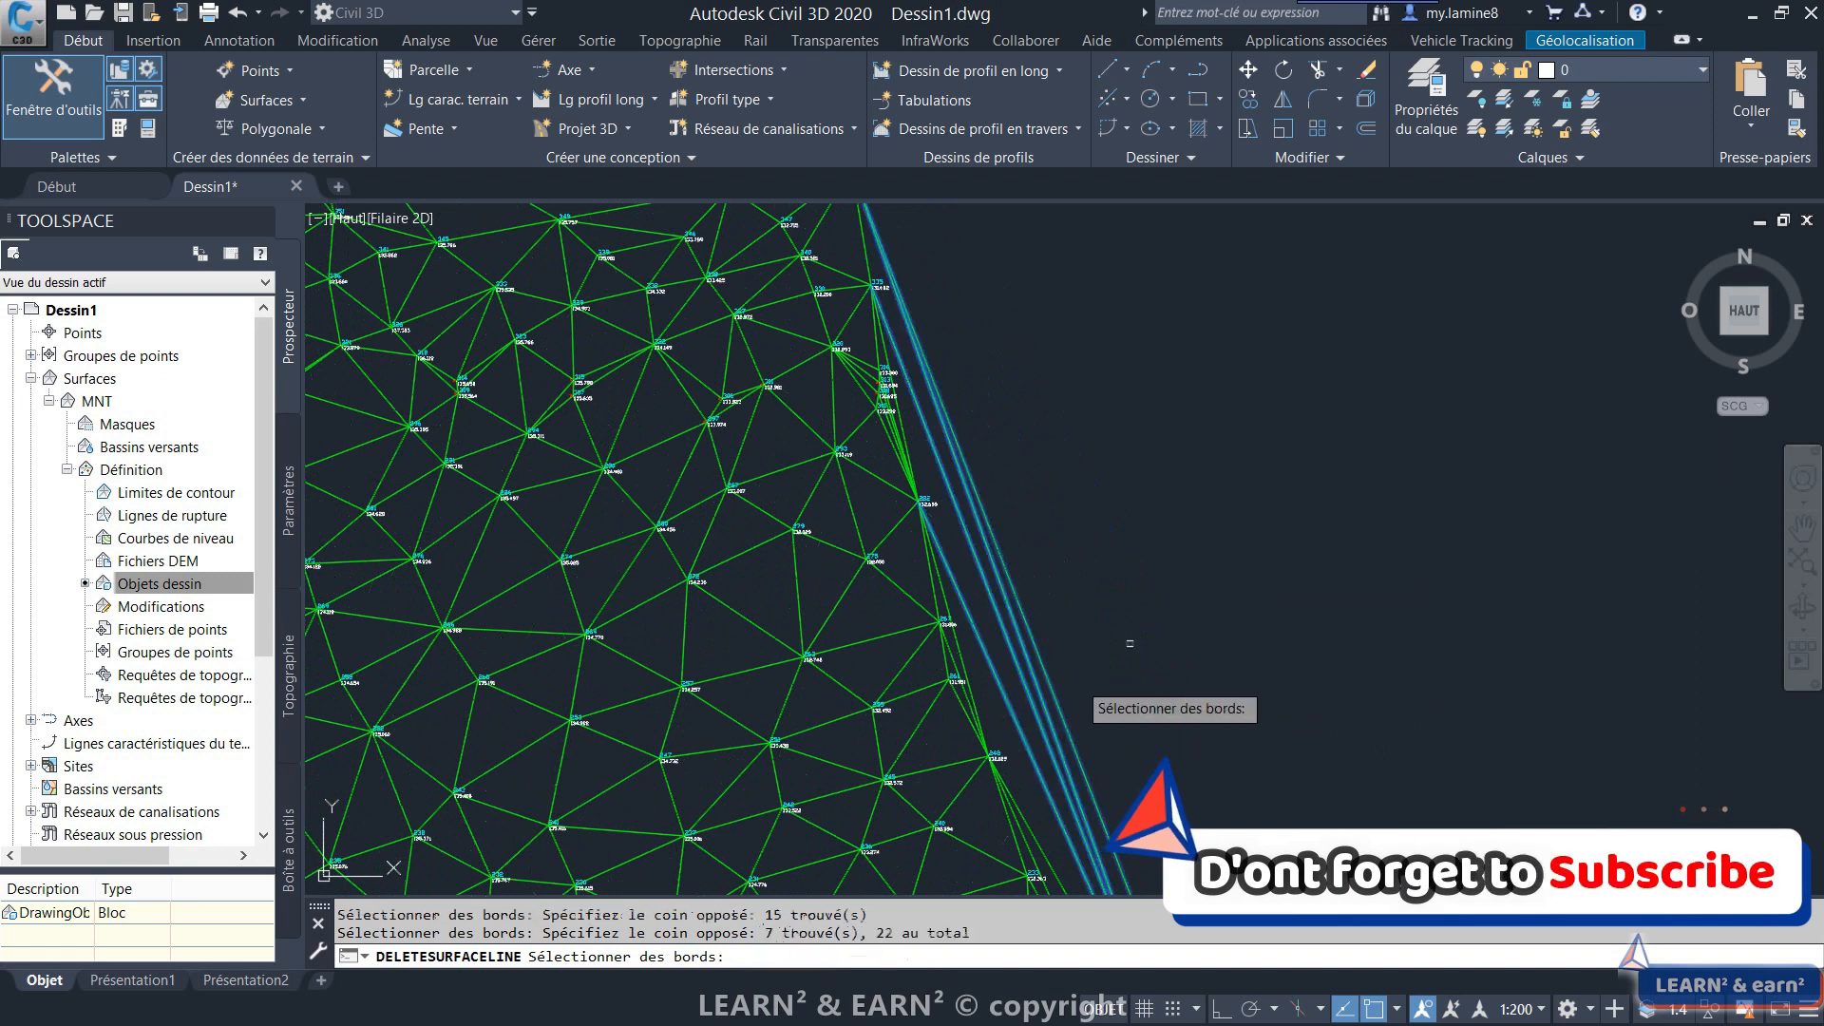
scroll(1216, 570, "down", 2)
scroll(1273, 608, "up", 7)
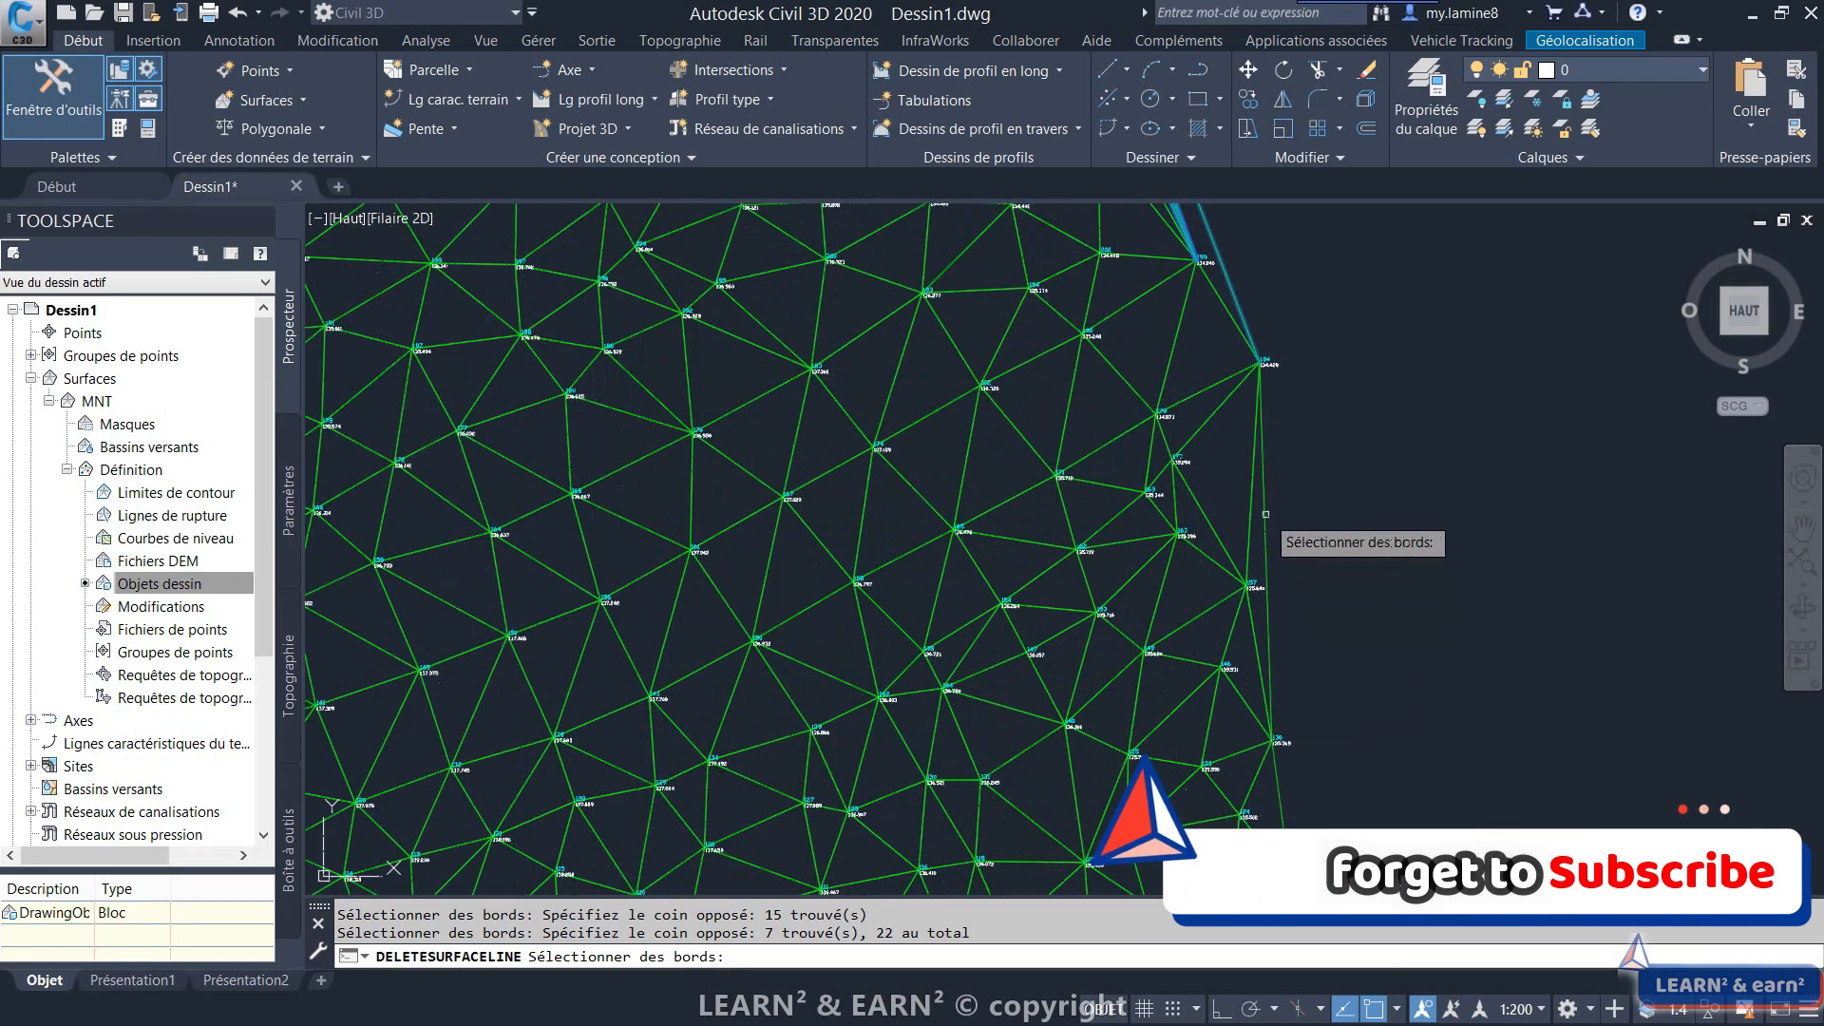
left_click(1266, 528)
Add the stray long edges at the southwest corner and along the southern boundary to the lines selected for deletion.
scroll(1378, 532, "down", 5)
scroll(1100, 676, "up", 7)
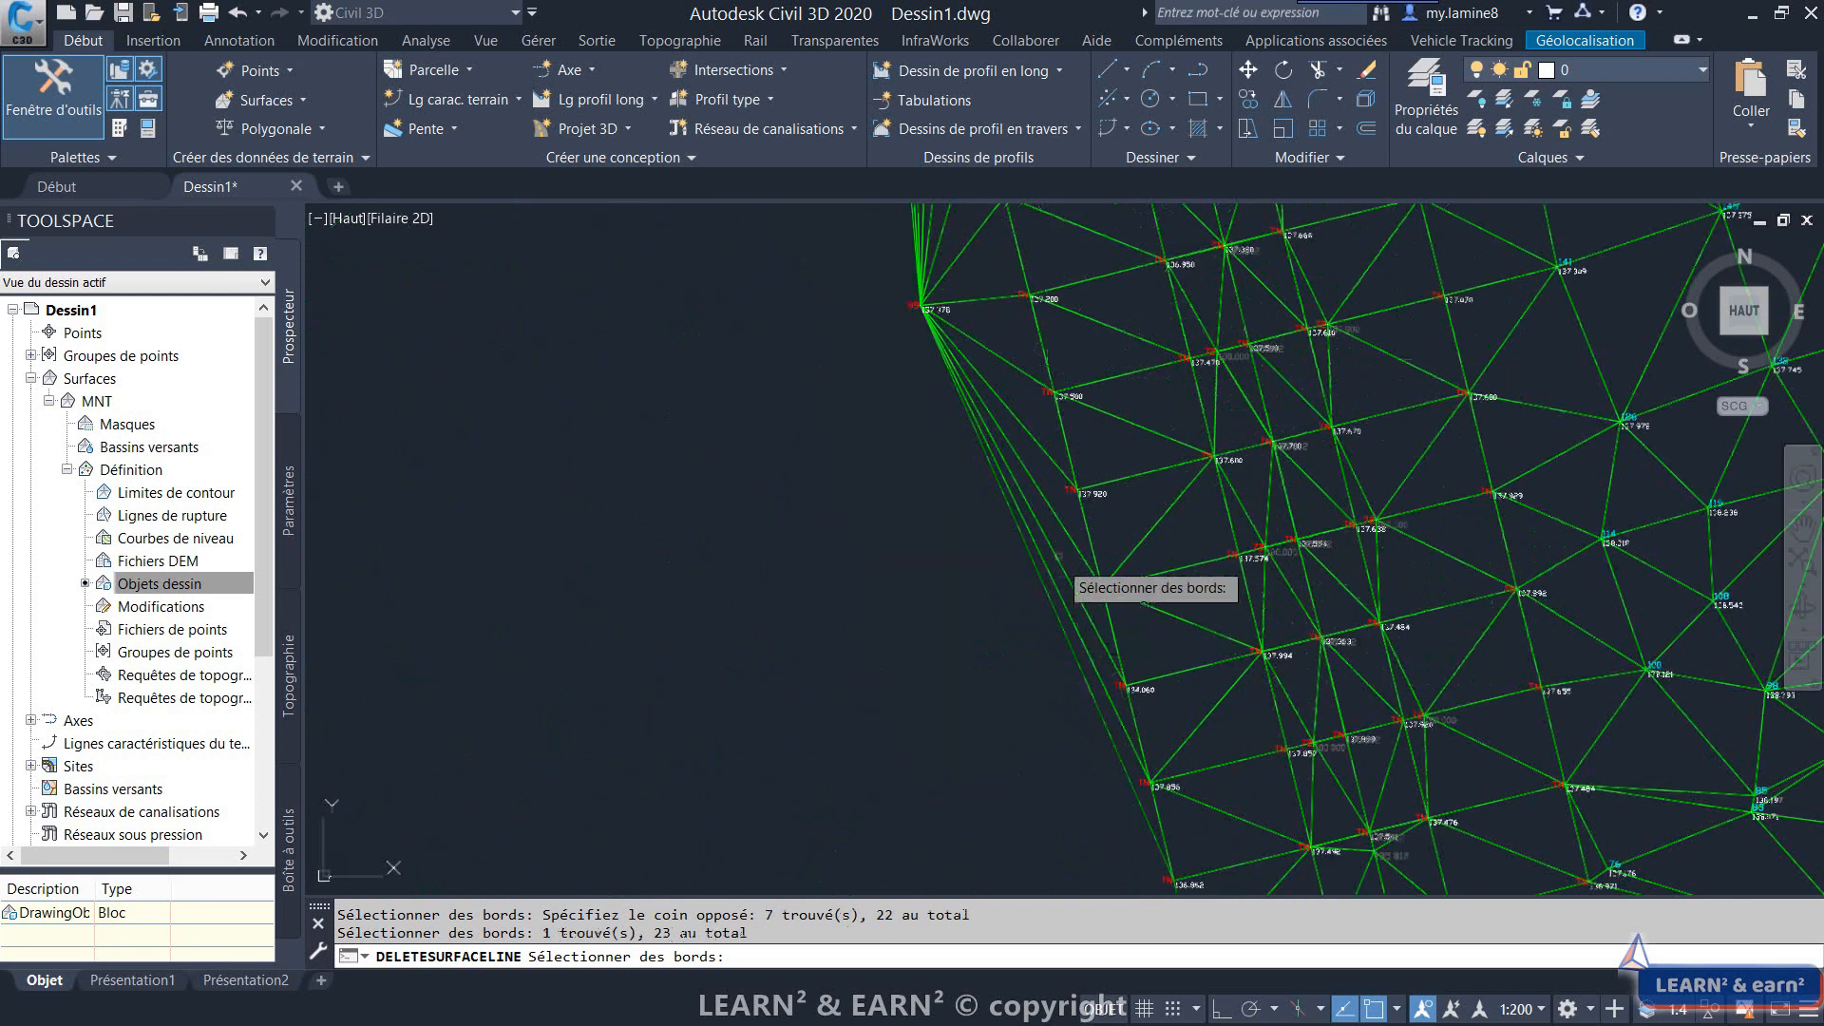
left_click(1035, 460)
left_click(851, 504)
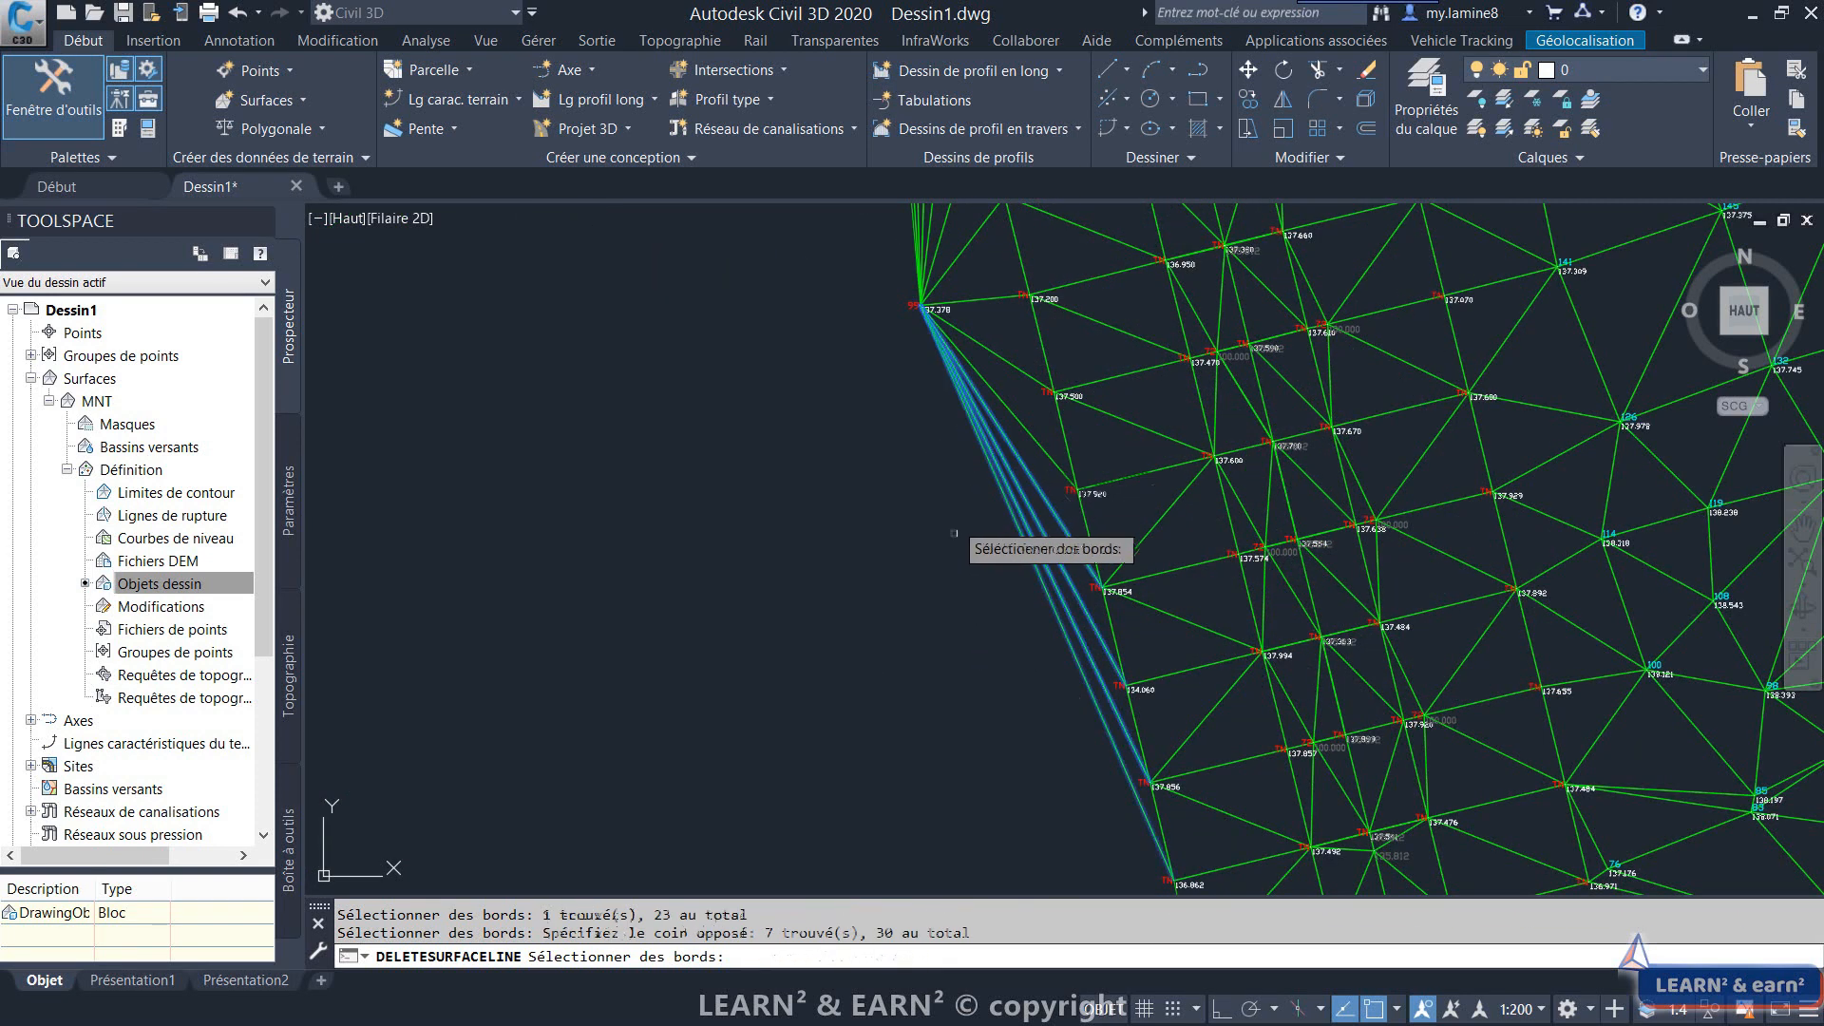
scroll(983, 722, "down", 5)
scroll(1220, 708, "up", 8)
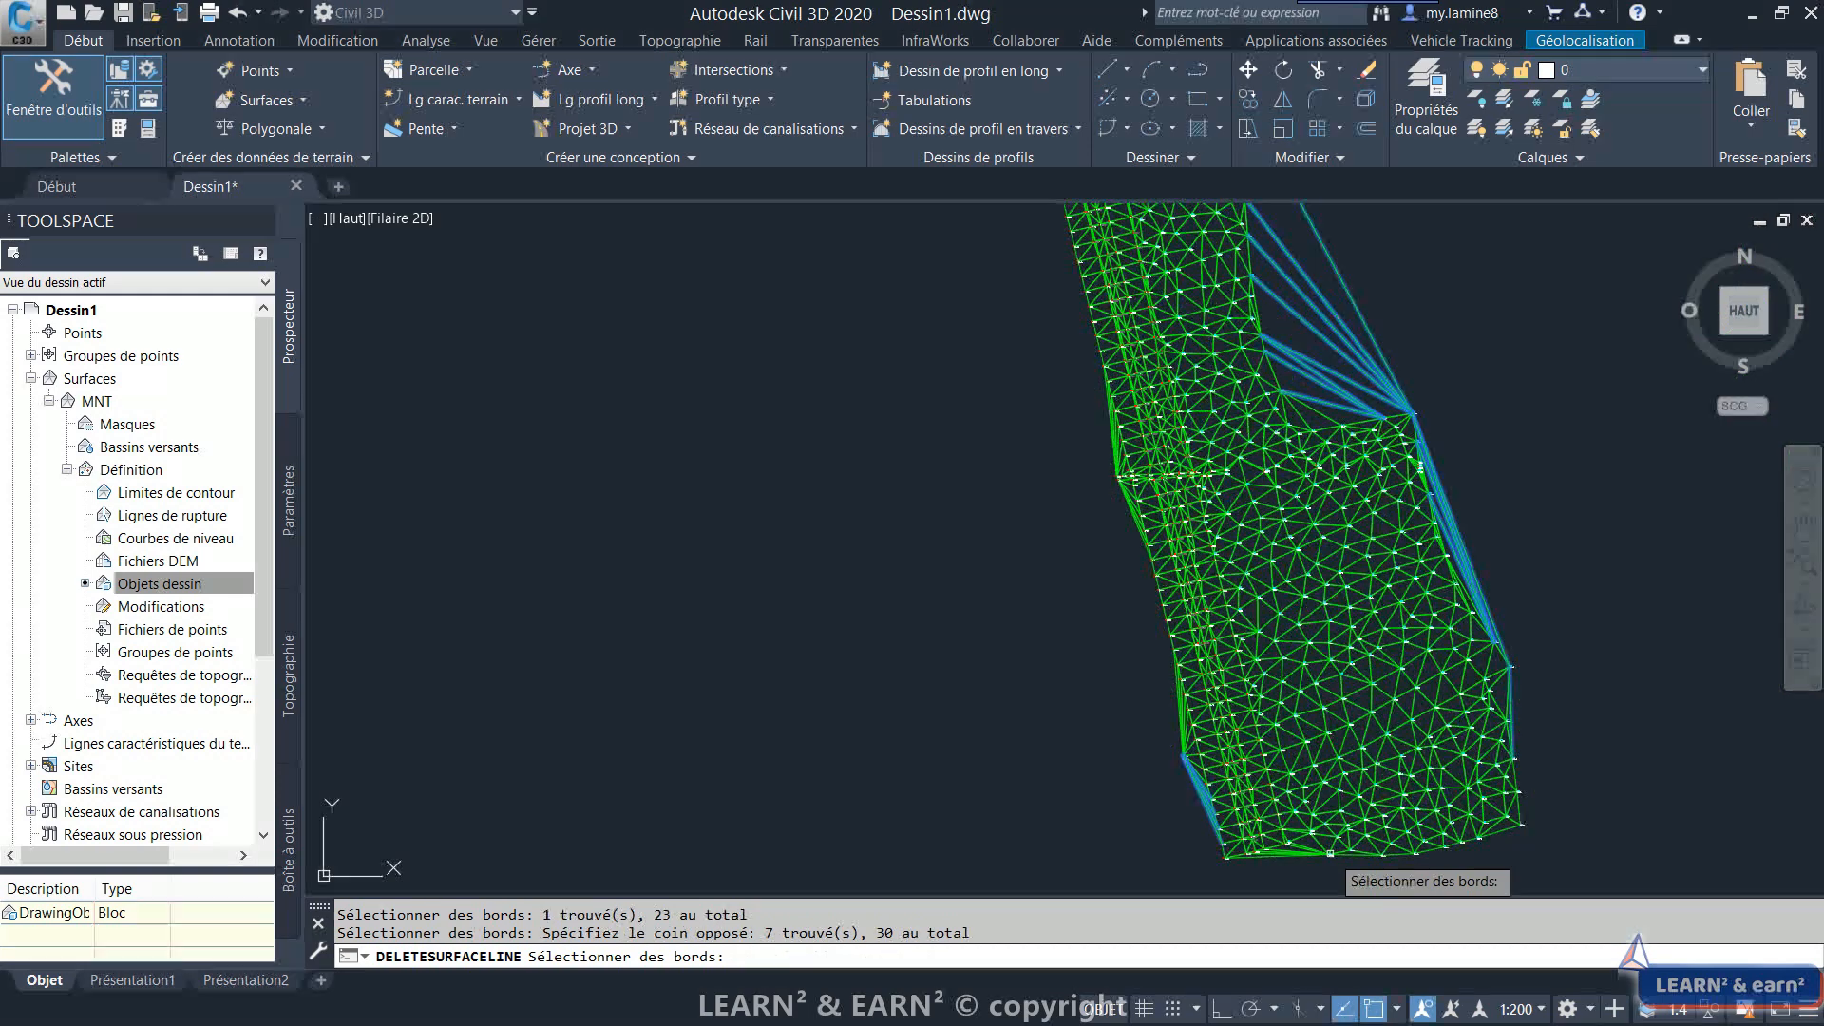
left_click(1260, 686)
left_click(1106, 772)
Add the long outer edges just north and south of the projecting western corner to the lines selected for deletion.
scroll(1086, 803, "down", 8)
scroll(1083, 665, "up", 8)
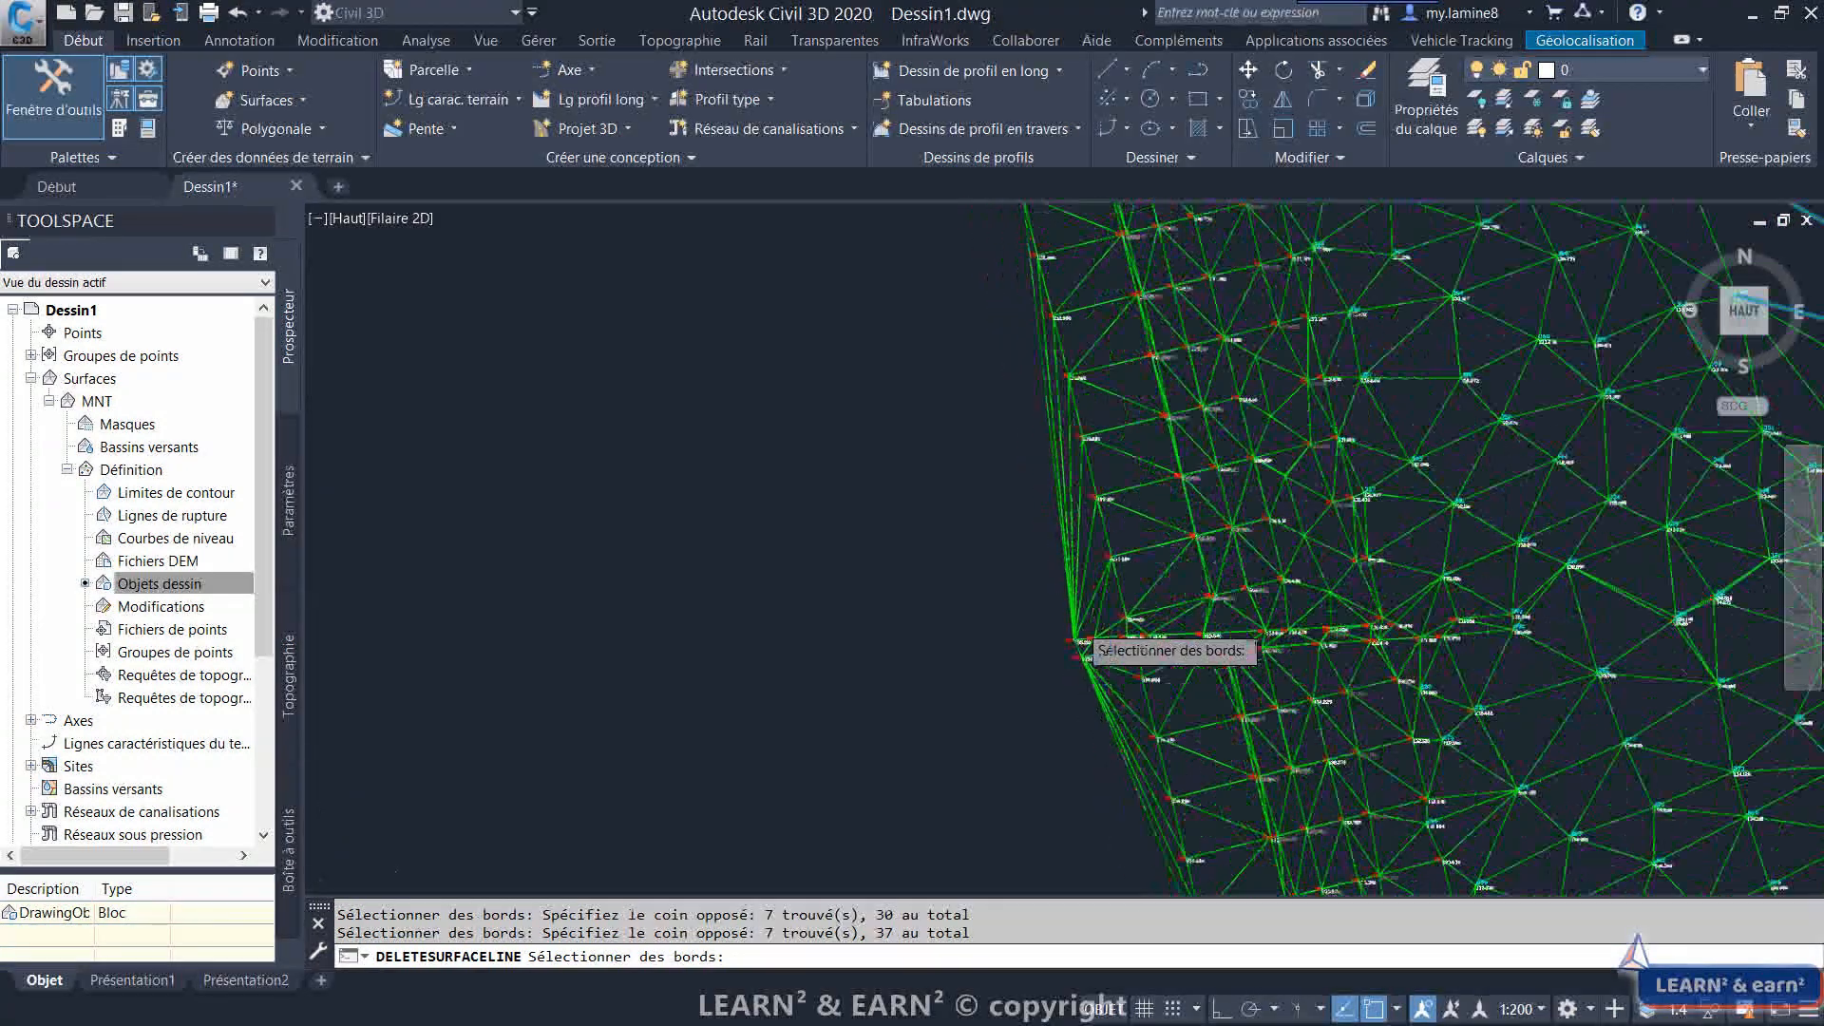
left_click(1118, 522)
left_click(1064, 590)
scroll(1067, 569, "down", 3)
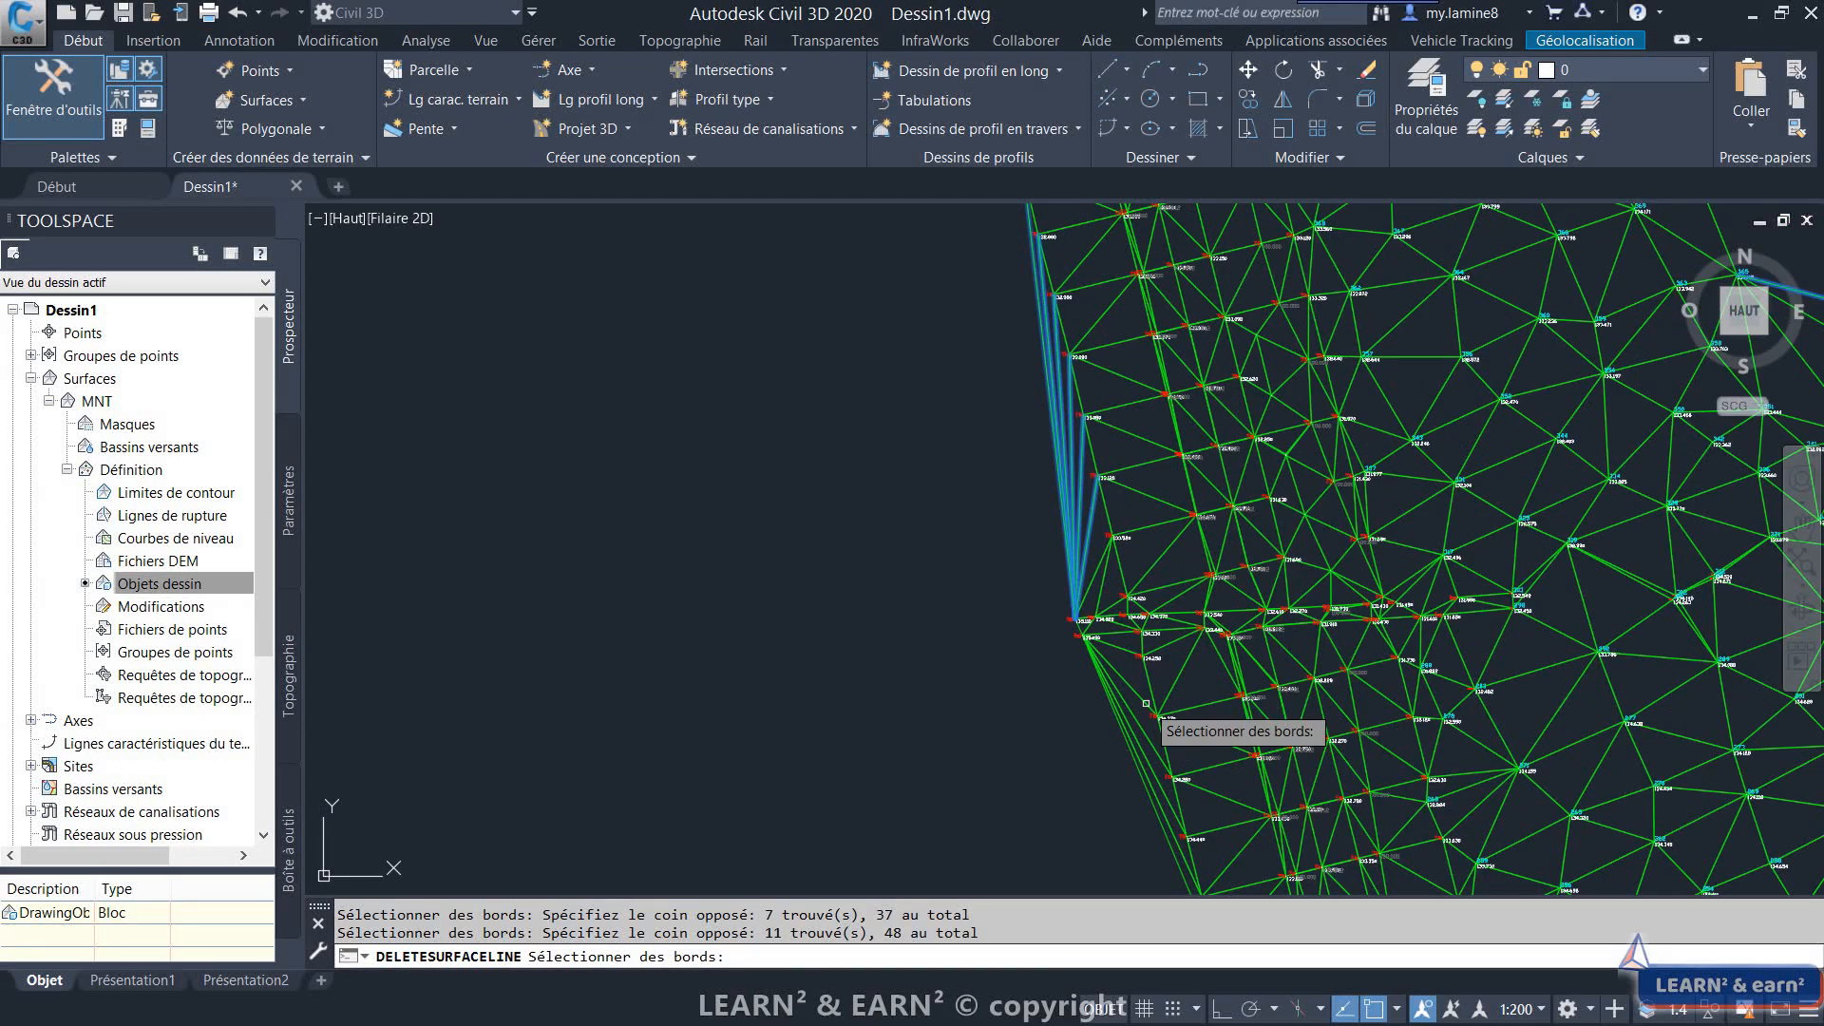
scroll(1155, 707, "up", 2)
left_click(1138, 673)
left_click(1017, 733)
scroll(1080, 844, "down", 6)
scroll(1083, 844, "down", 2)
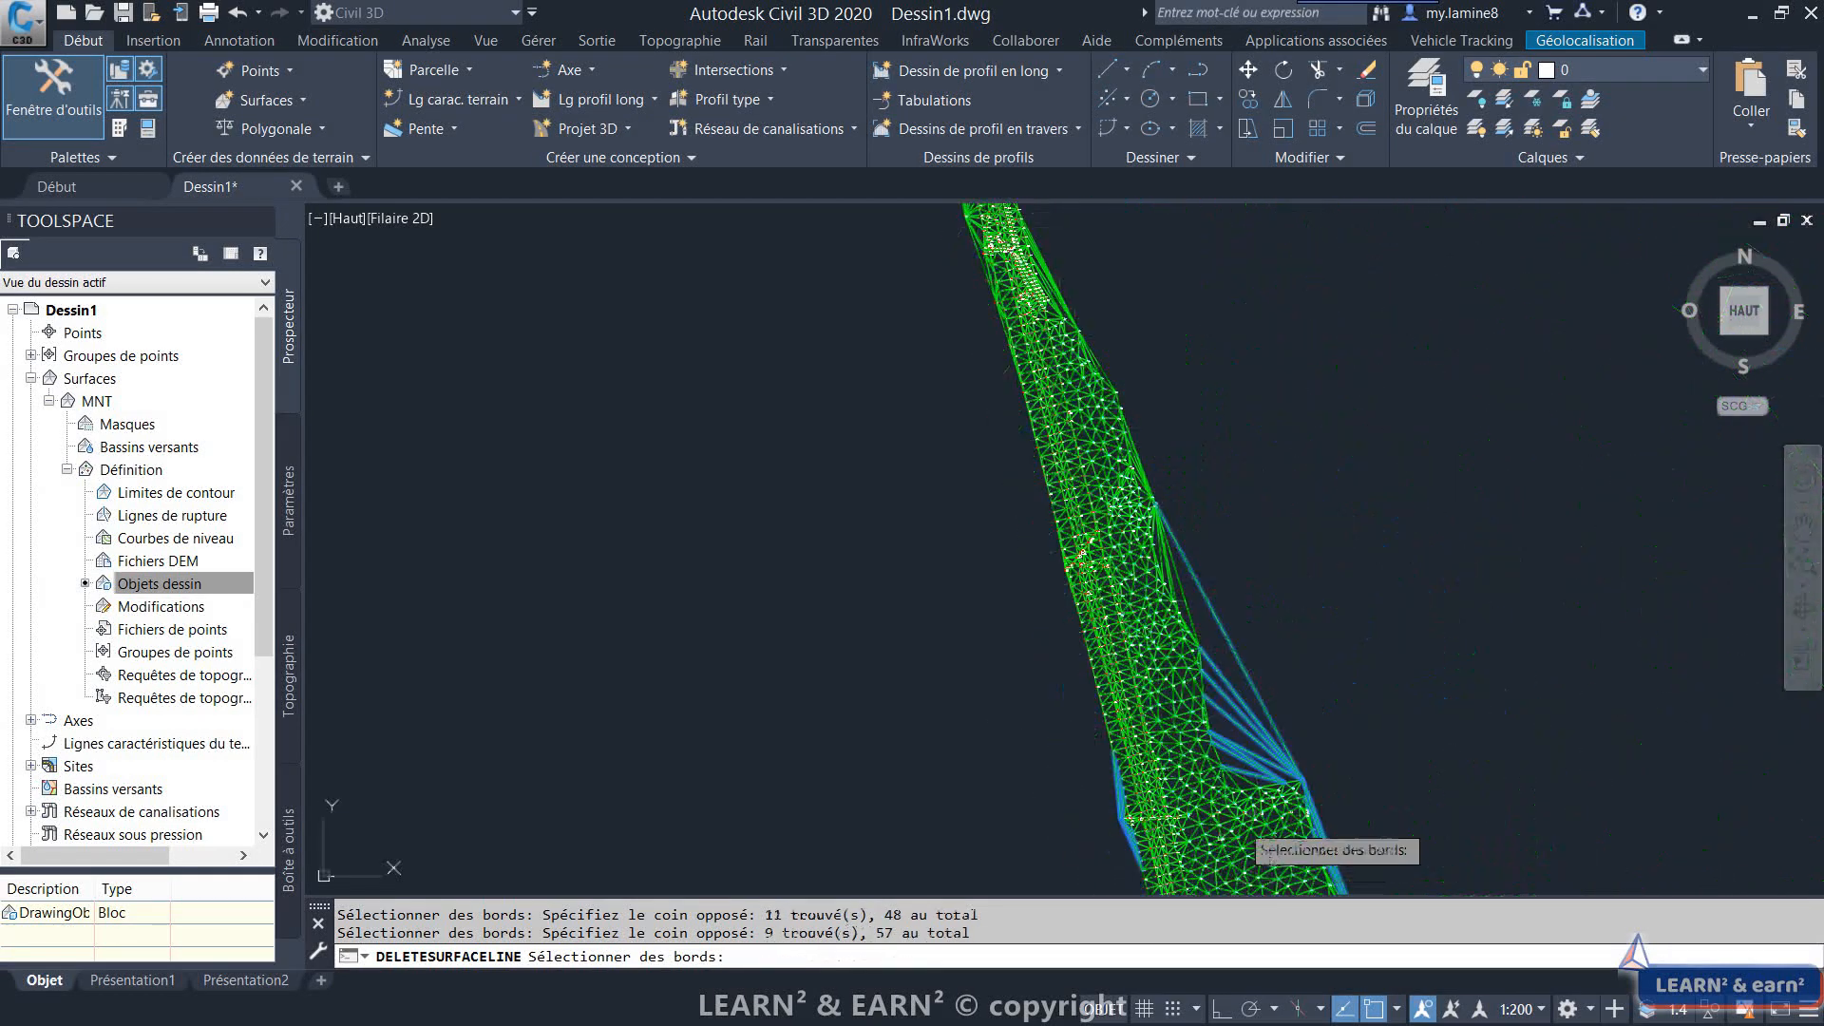
Add the narrow long edges along the eastern boundary just north of the hollow to the lines selected for deletion.
scroll(1263, 579, "up", 7)
left_click(1257, 603)
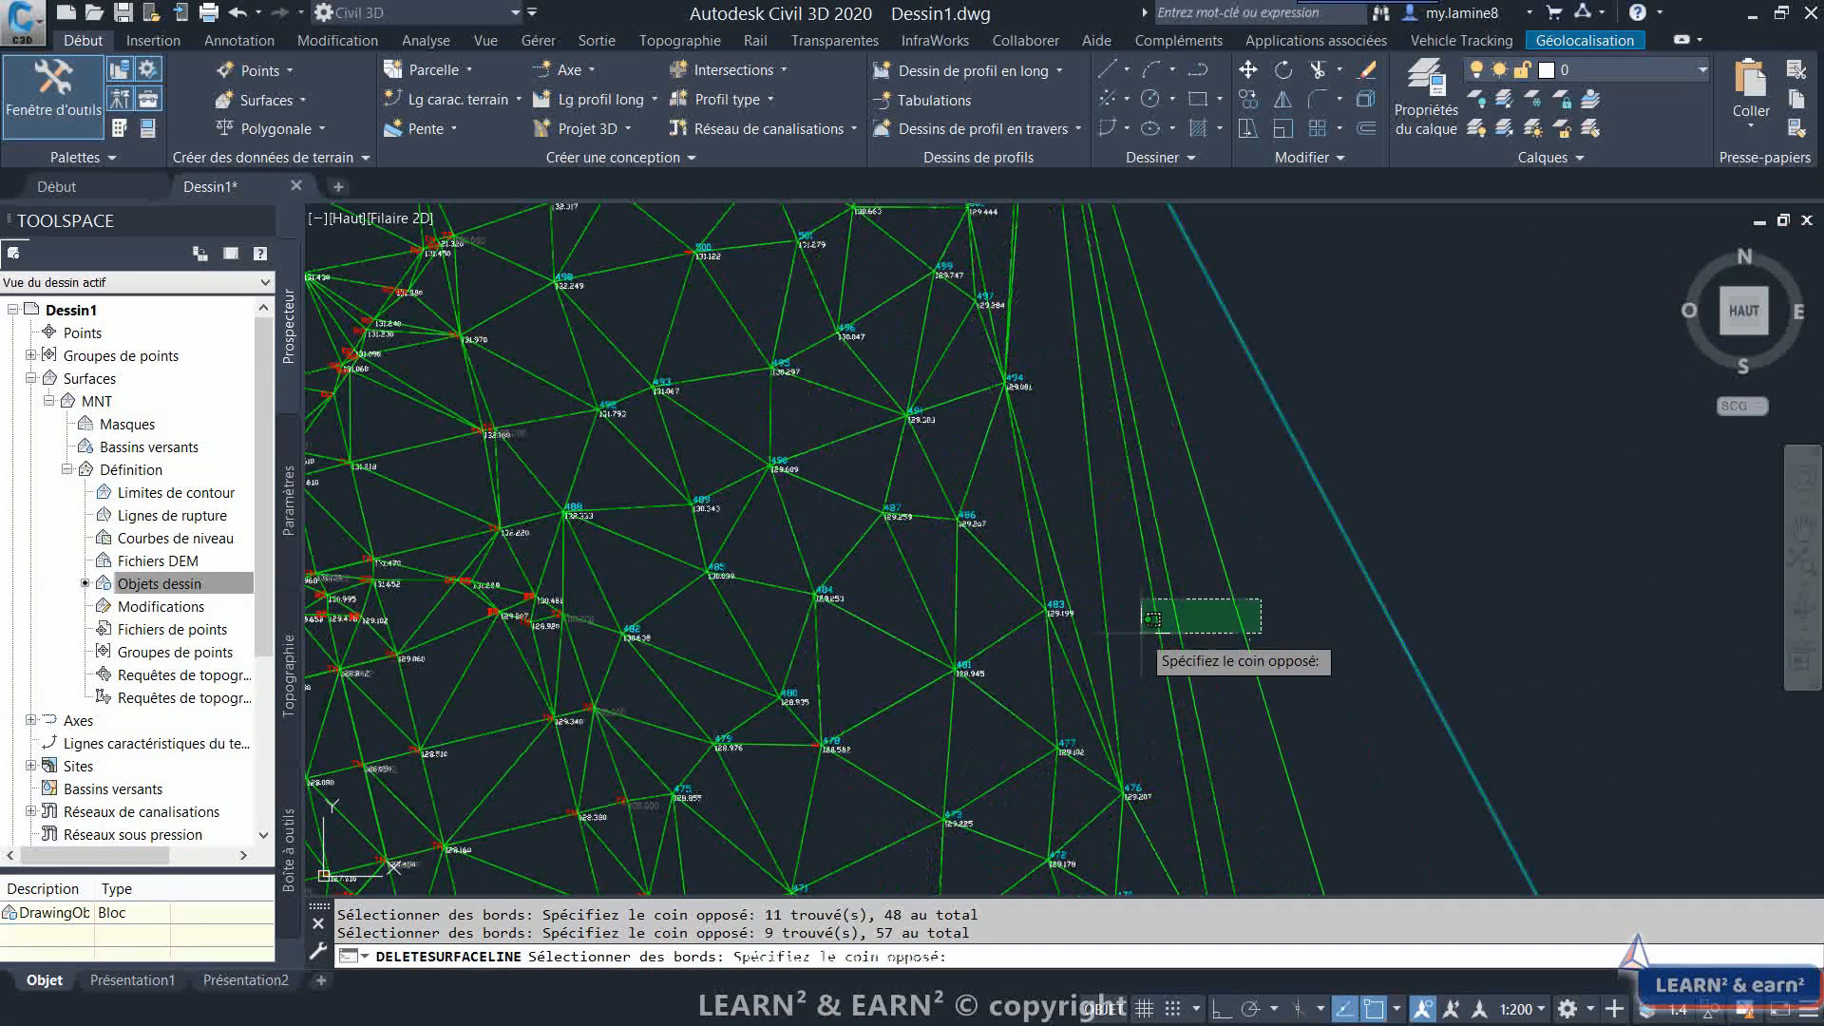
left_click(1142, 636)
left_click(1122, 556)
left_click(1083, 538)
scroll(1225, 760, "down", 3)
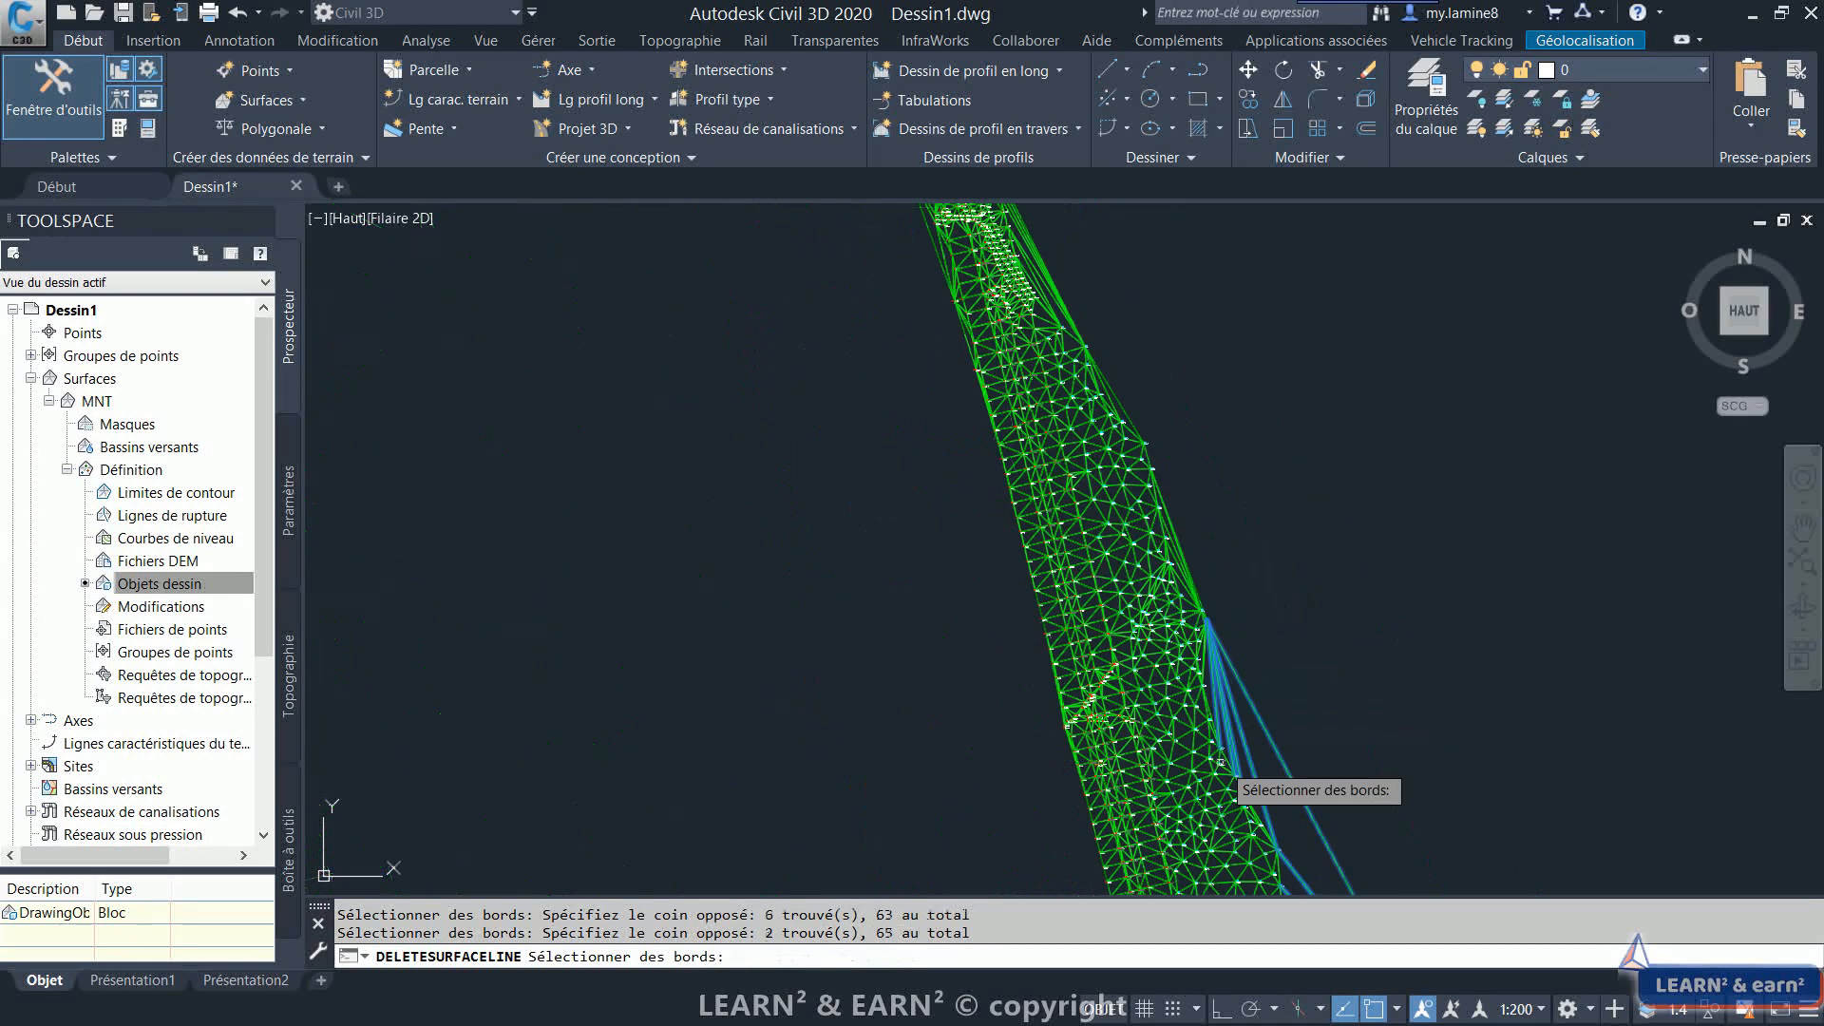
Add the two next groups of long outer edges farther north along the widening part's eastern boundary to the lines selected for deletion.
scroll(1287, 608, "up", 3)
left_click(1190, 389)
left_click(1149, 518)
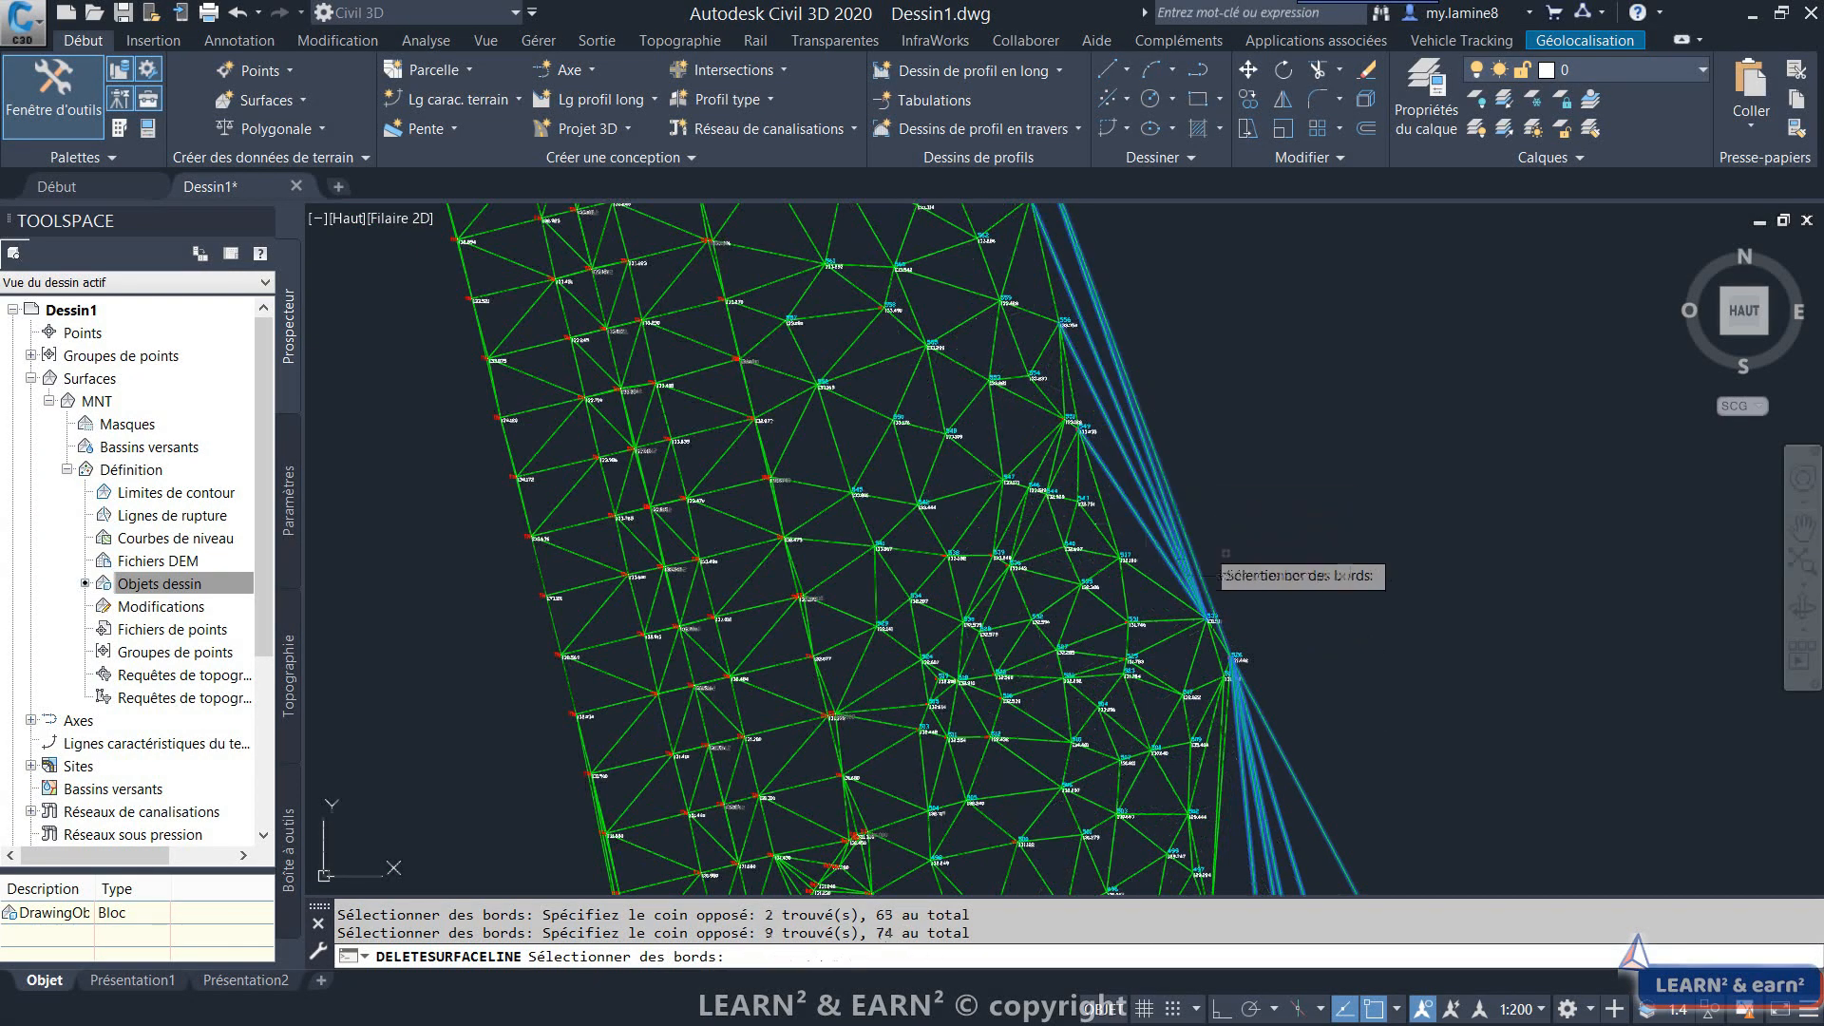
scroll(1334, 679, "down", 2)
scroll(1153, 352, "up", 4)
scroll(1153, 352, "up", 1)
left_click(1194, 395)
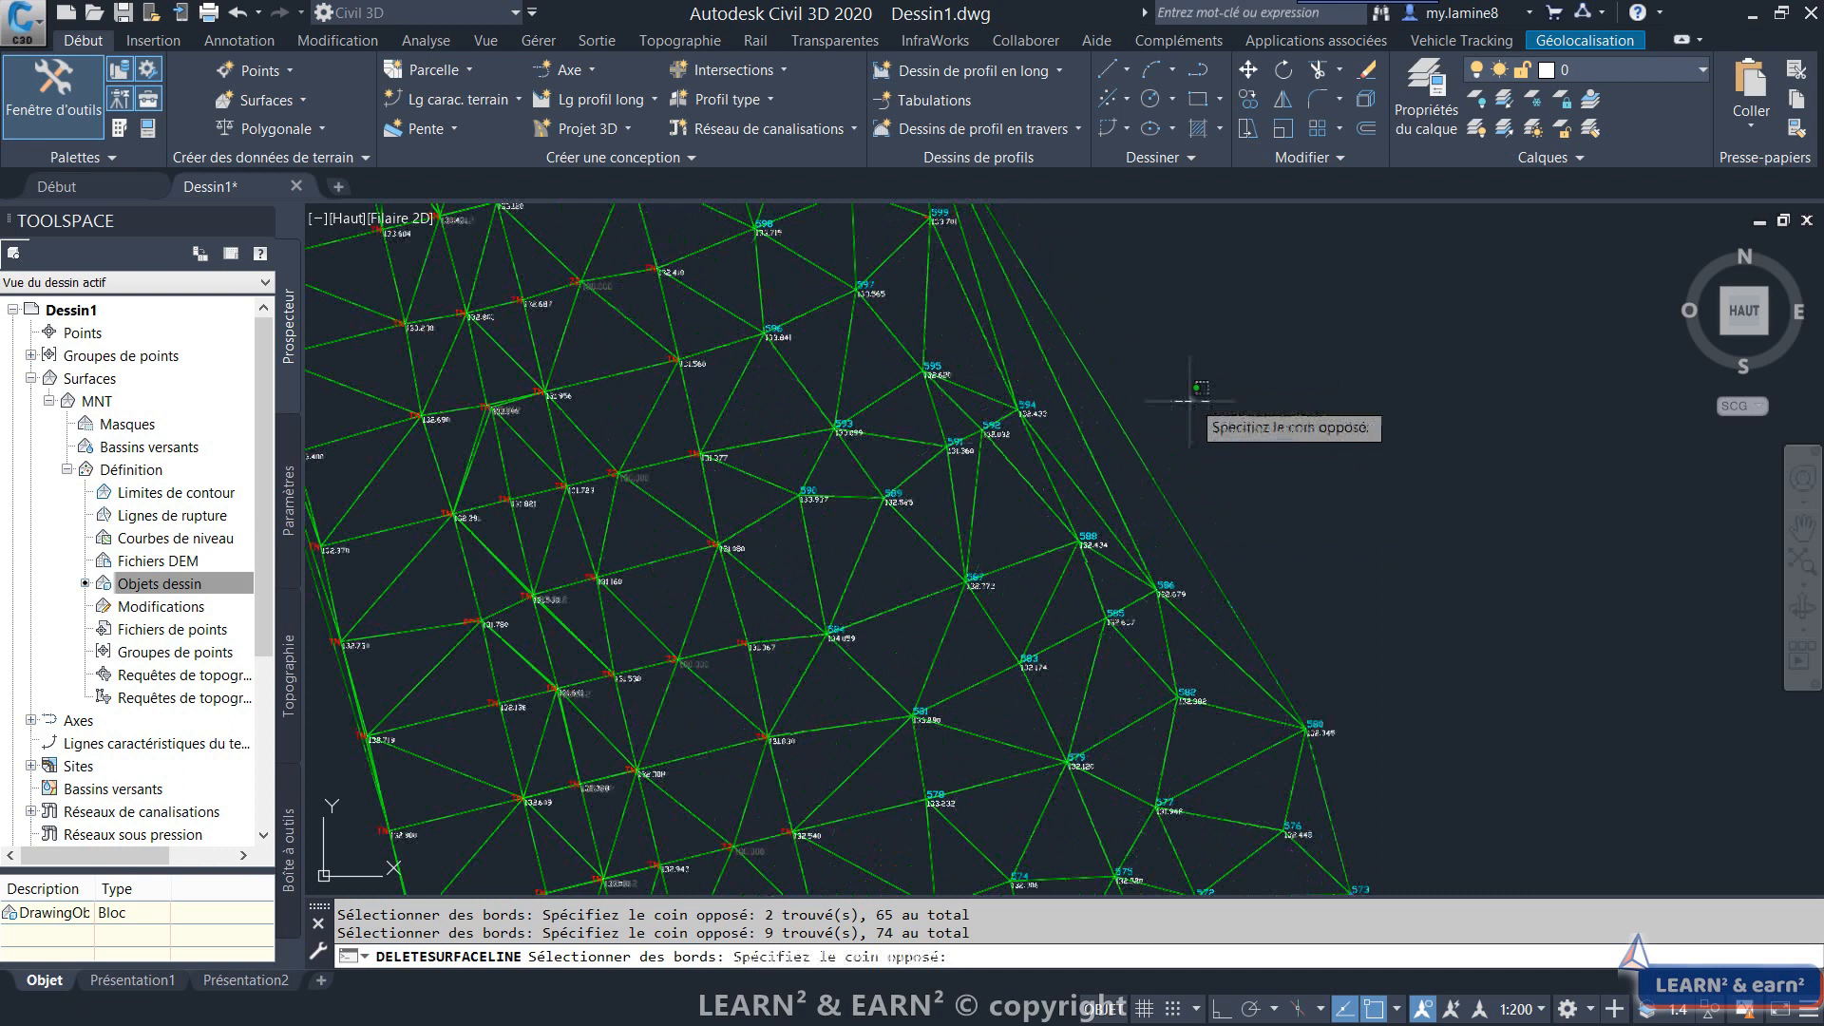
left_click(1078, 440)
Add the long parallel edges on the eastern side where the wide part narrows into the corridor to the lines selected for deletion.
scroll(1384, 752, "down", 4)
scroll(1368, 599, "up", 4)
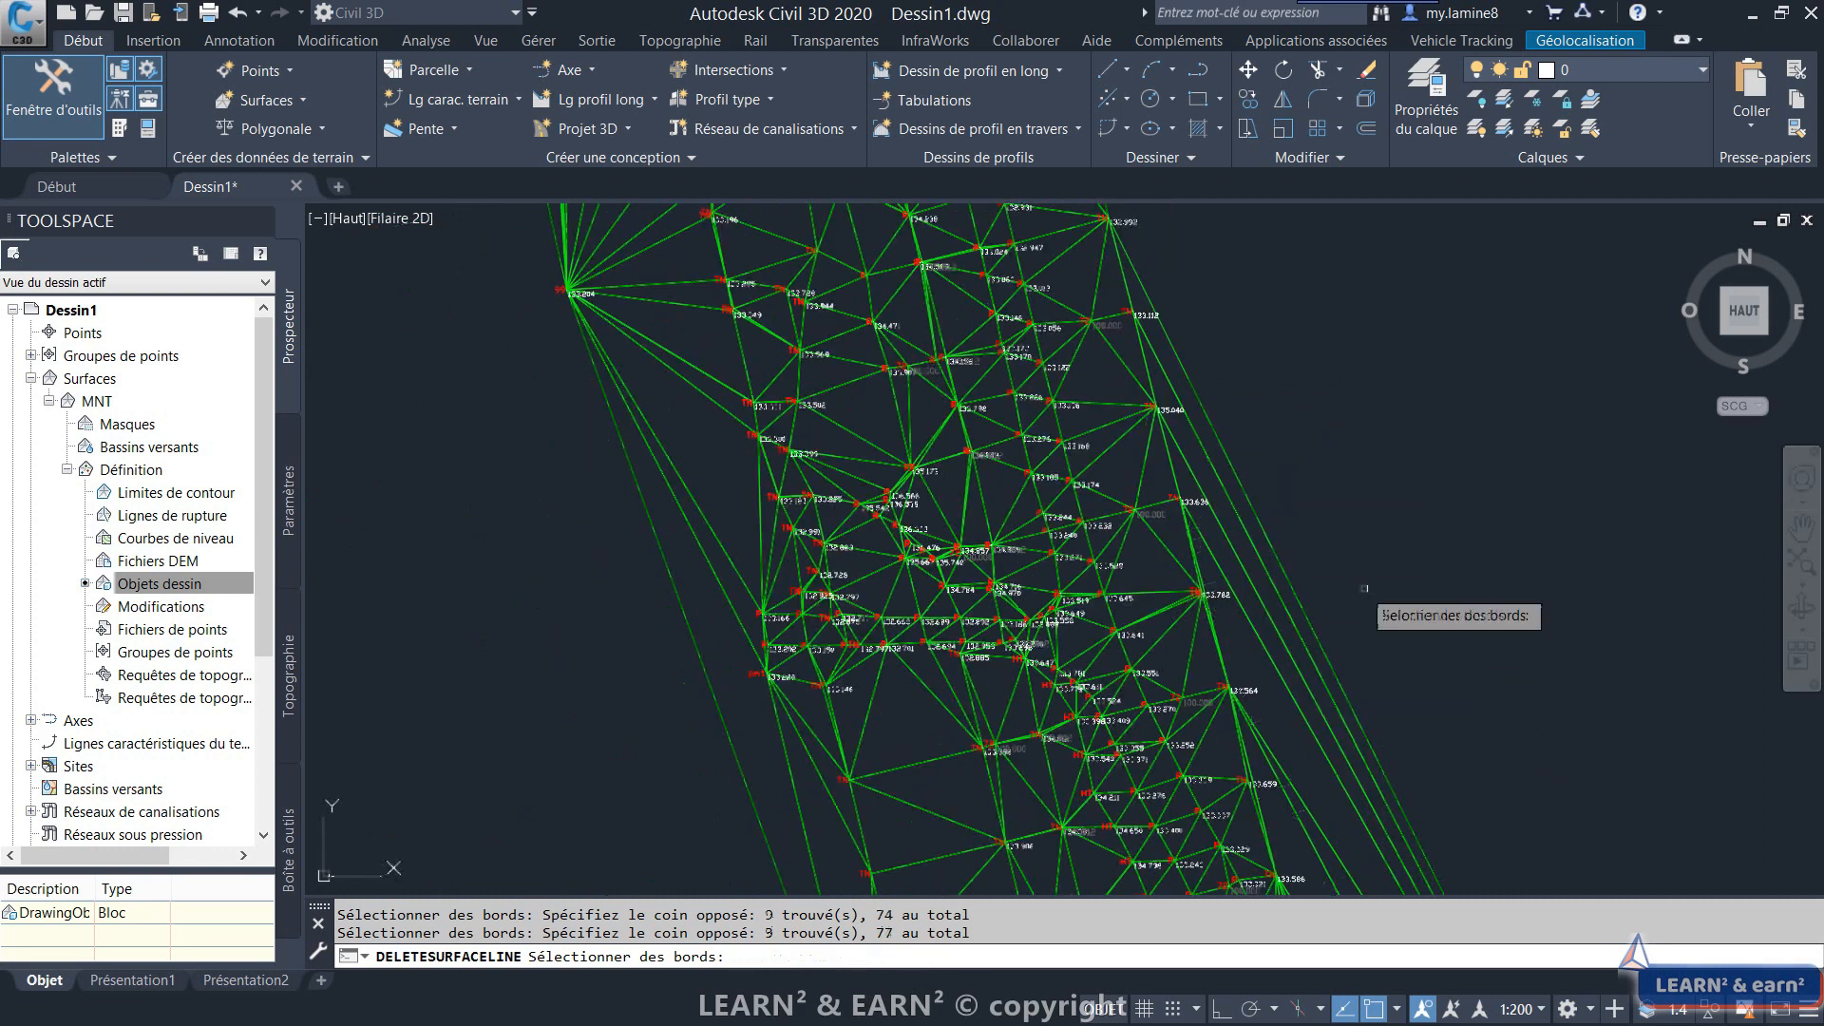
left_click(1368, 602)
left_click(1303, 848)
scroll(1384, 767, "down", 3)
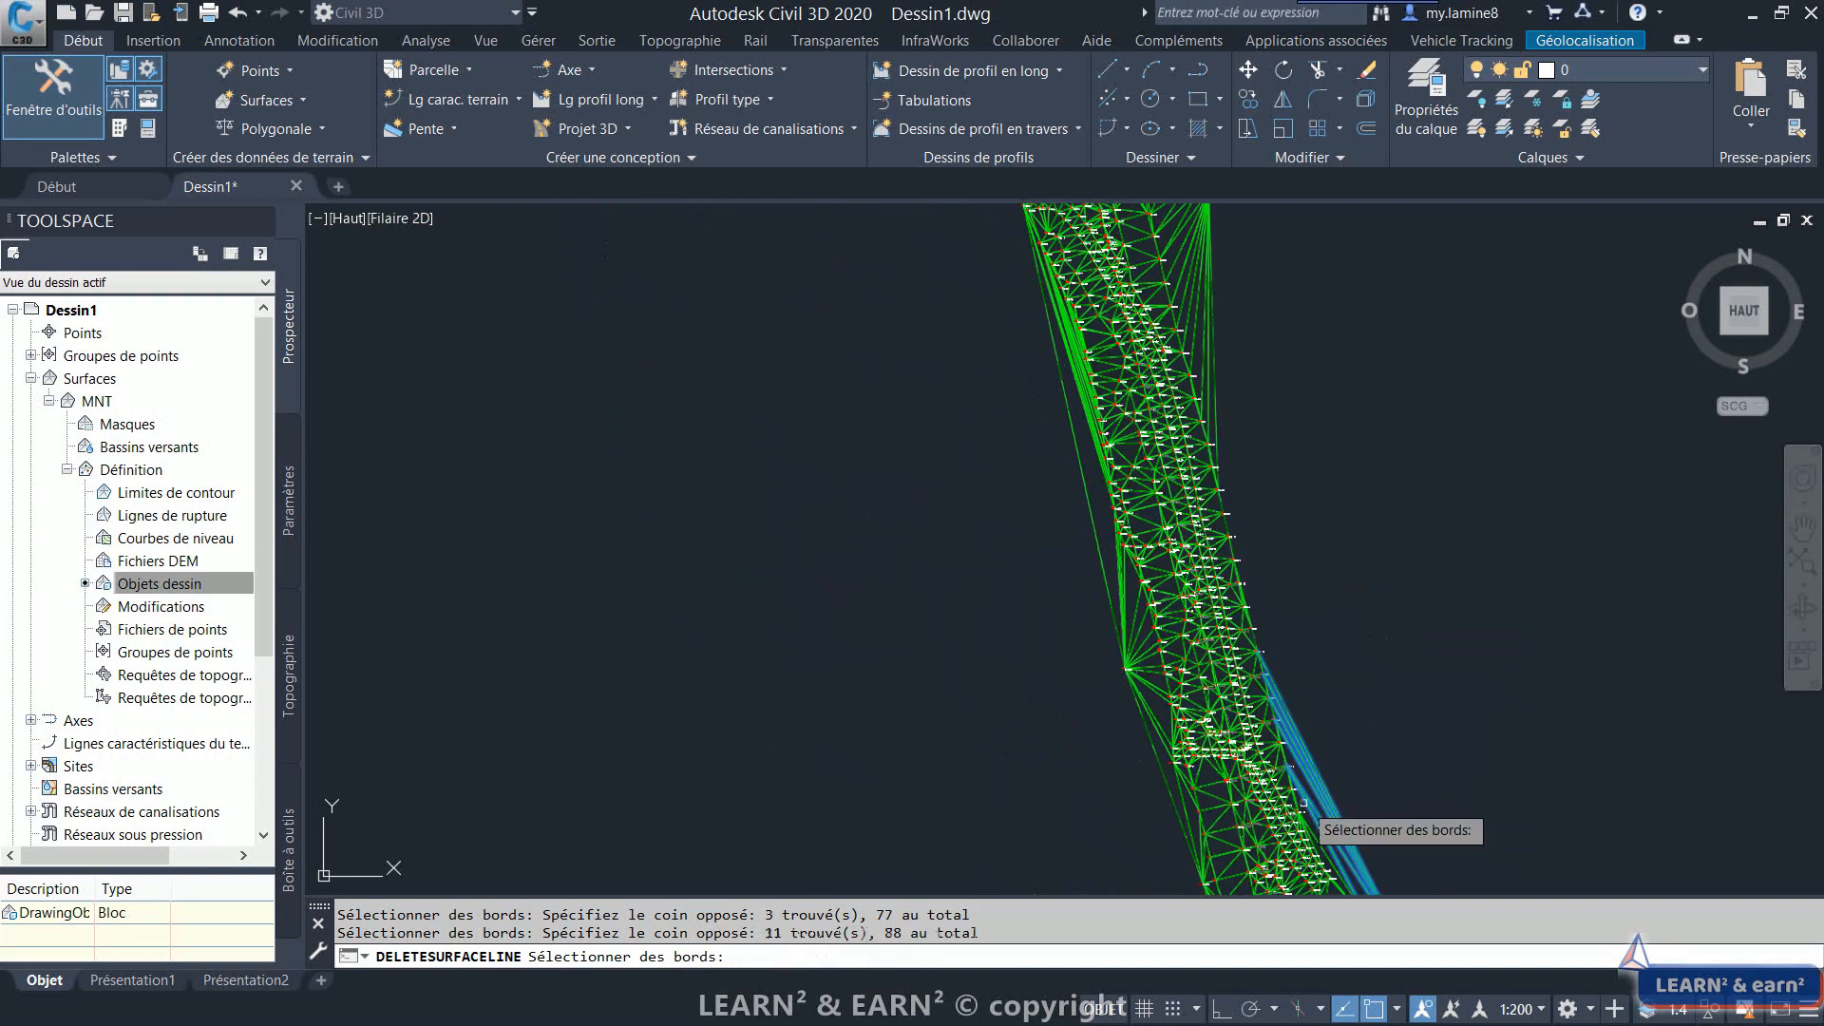
Add the fan of long edges running south from the eastern projecting tip to the lines selected for deletion.
scroll(1217, 237, "up", 2)
scroll(1217, 237, "up", 2)
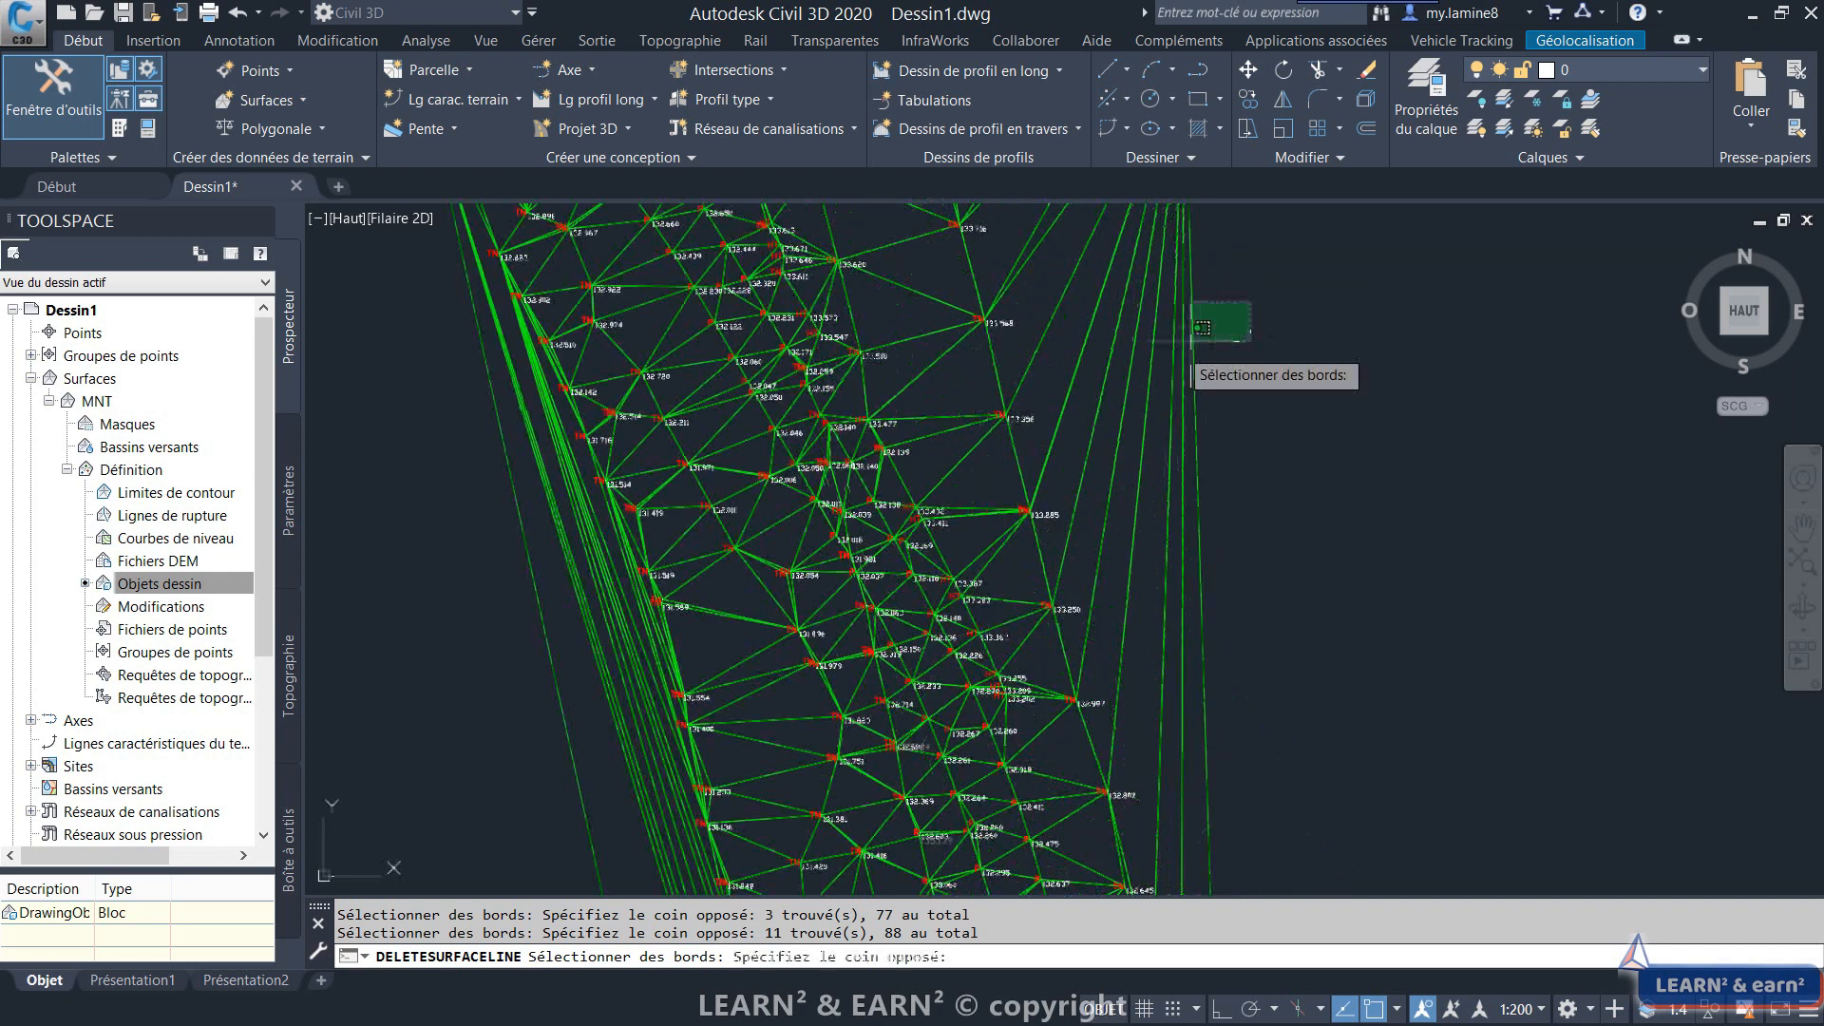
left_click(1251, 302)
left_click(1014, 410)
scroll(1238, 714, "down", 3)
Add the dense bundle of long edges south of the corridor's projecting western corner to the lines selected for deletion.
scroll(1238, 715, "up", 2)
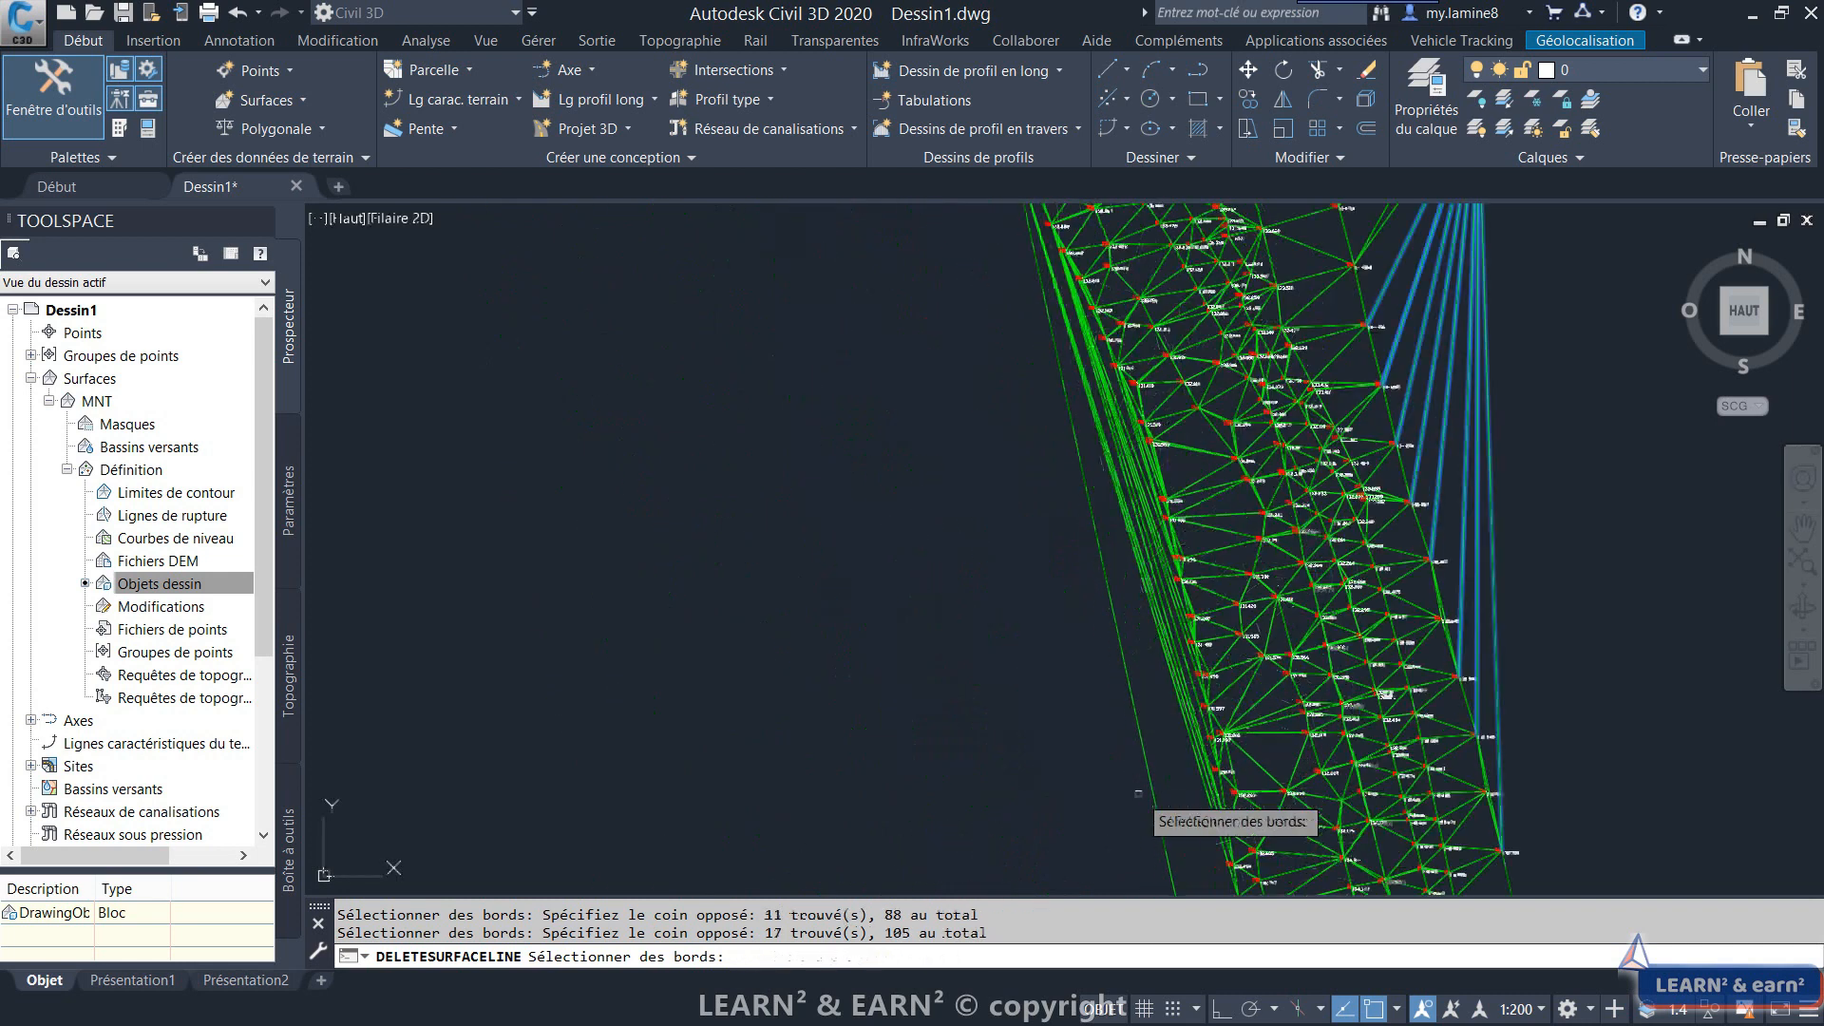
scroll(1145, 486, "up", 2)
scroll(1159, 432, "up", 2)
left_click(1149, 388)
left_click(546, 513)
scroll(577, 468, "down", 4)
scroll(991, 710, "down", 4)
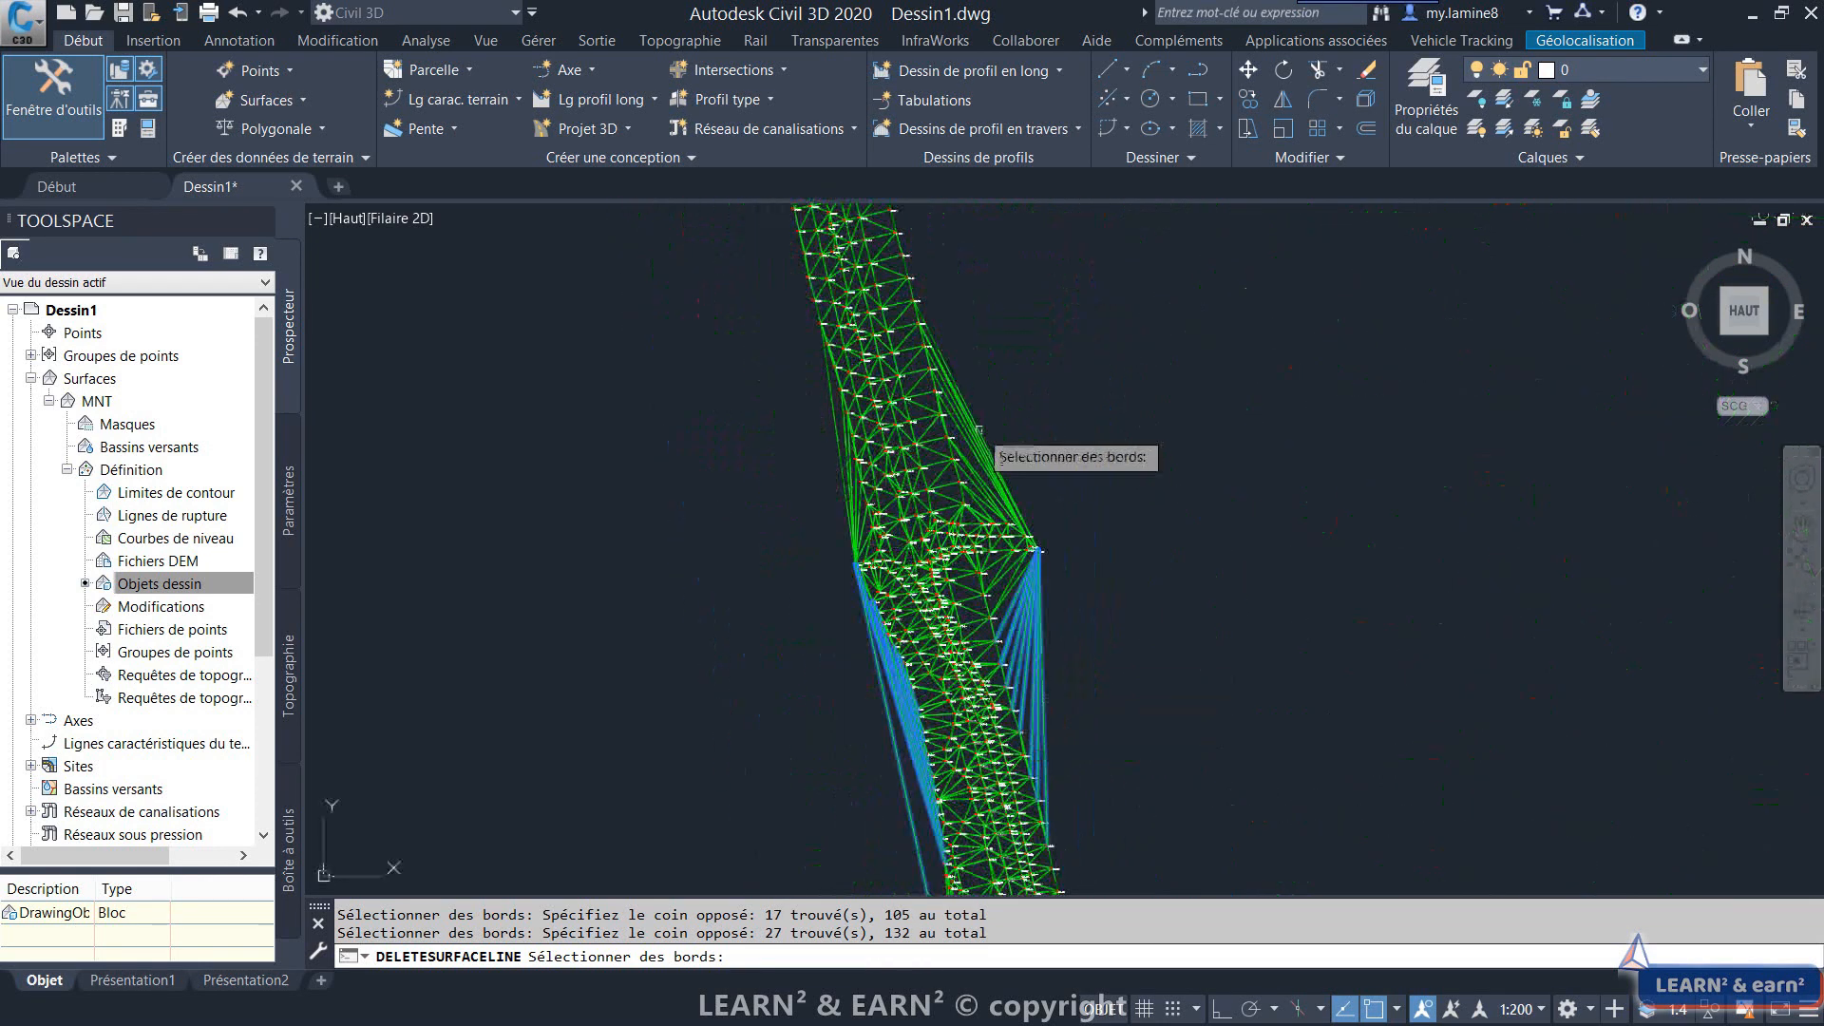
Add the long edges north of the eastern projecting tip to the selection and delete all the selected surface lines.
scroll(975, 430, "up", 5)
left_click(994, 400)
left_click(964, 721)
key("Return")
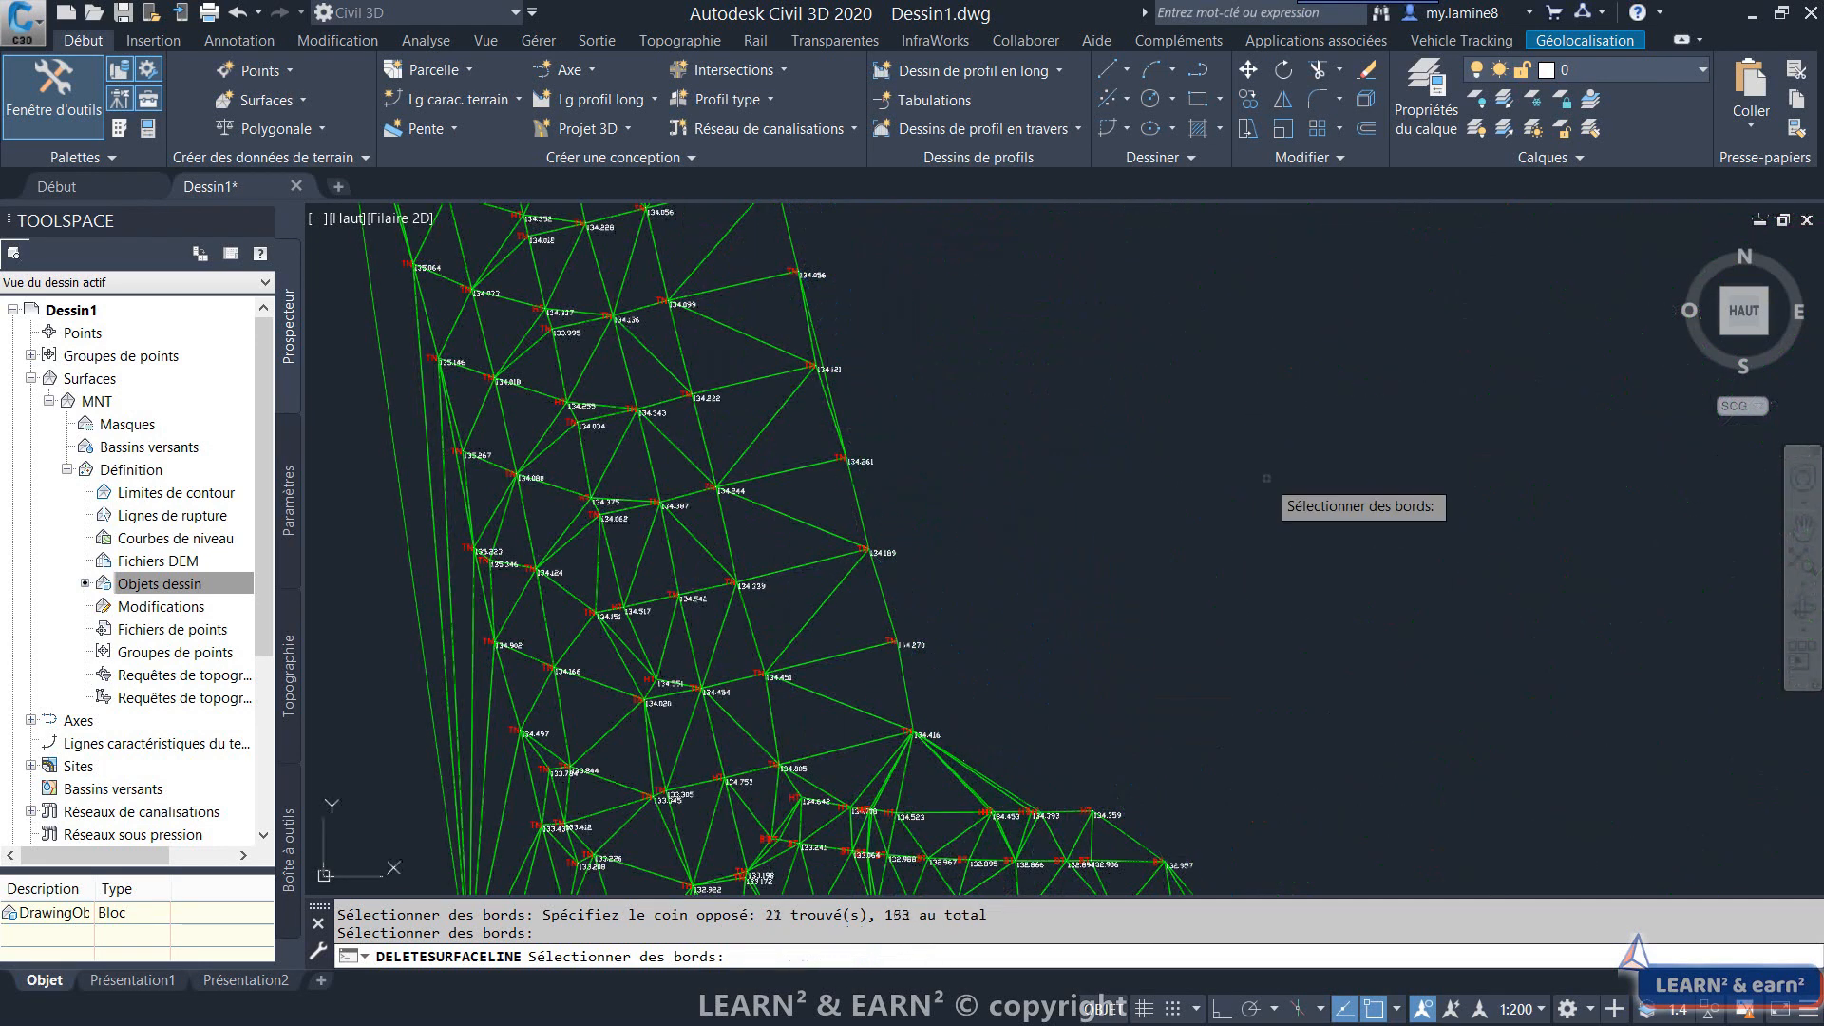
Select the remaining long edges just south of the eastern projecting tip for deletion.
scroll(926, 391, "down", 7)
scroll(939, 466, "up", 2)
scroll(947, 480, "up", 4)
left_click(1074, 572)
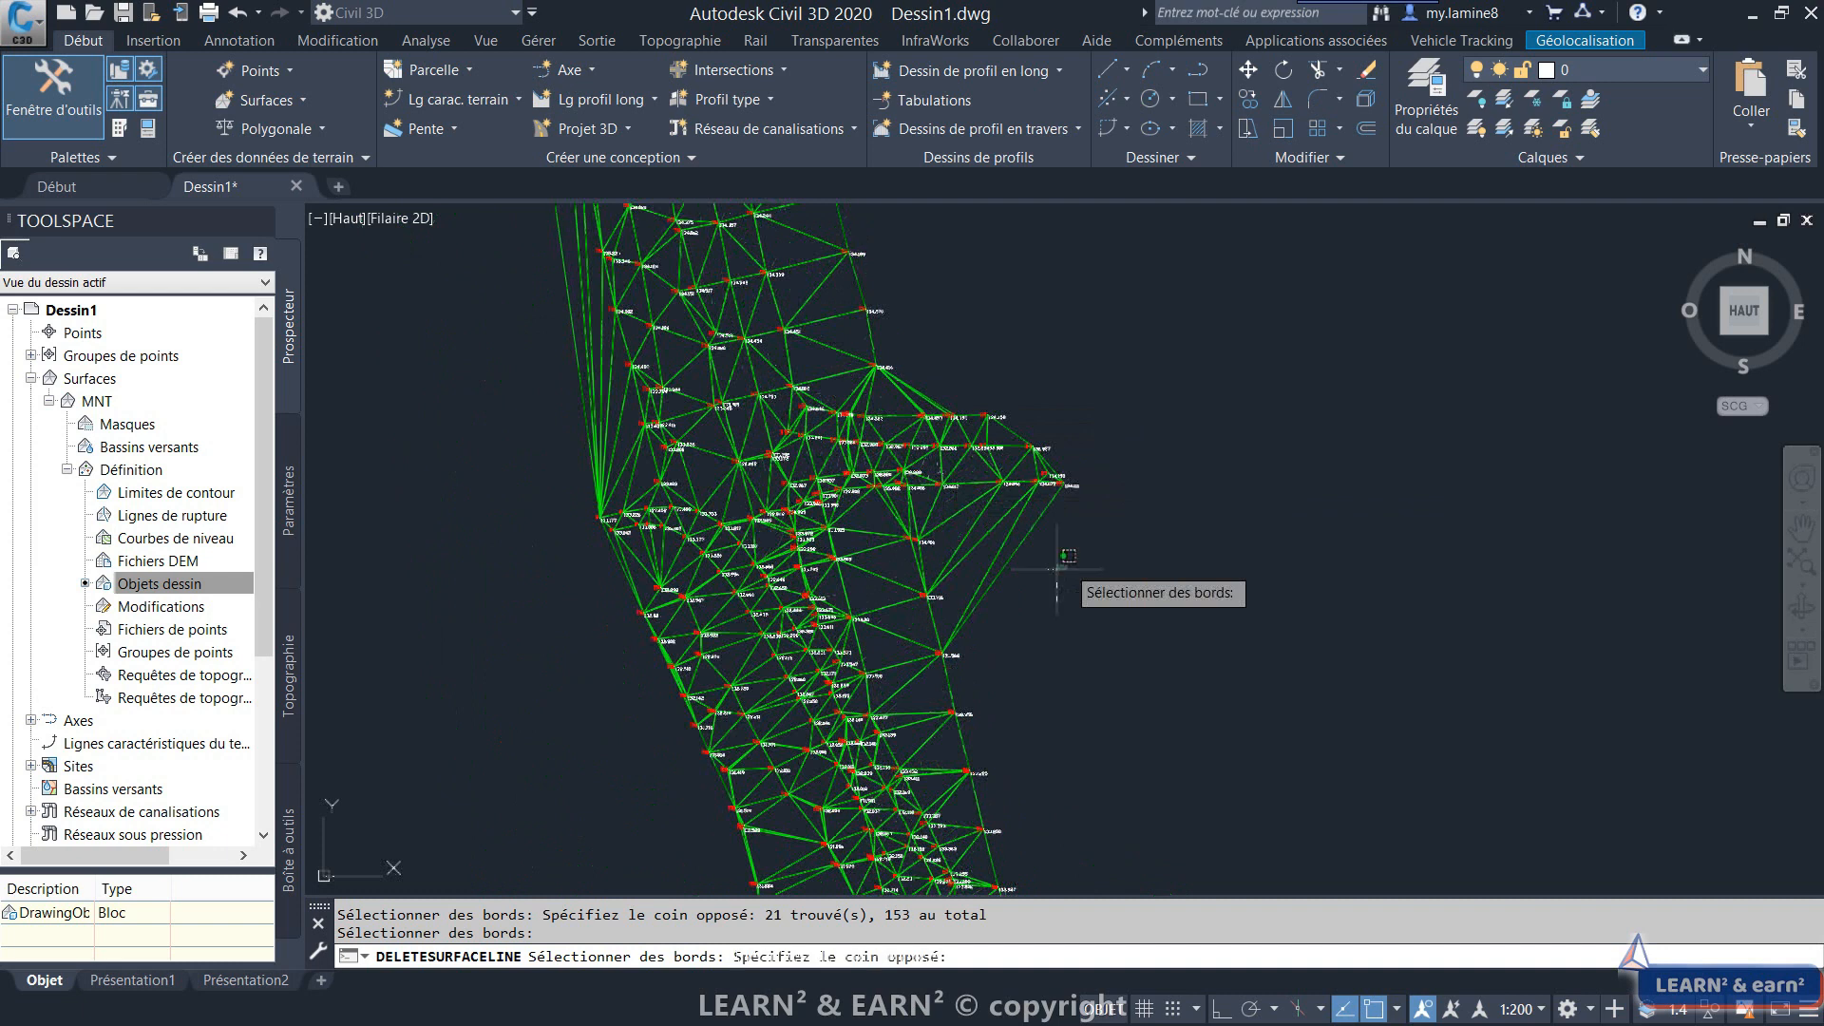
left_click(931, 549)
Add the long edges north of the projecting western corner to the selection, delete the selected lines and finish the line deletion.
scroll(636, 397, "up", 4)
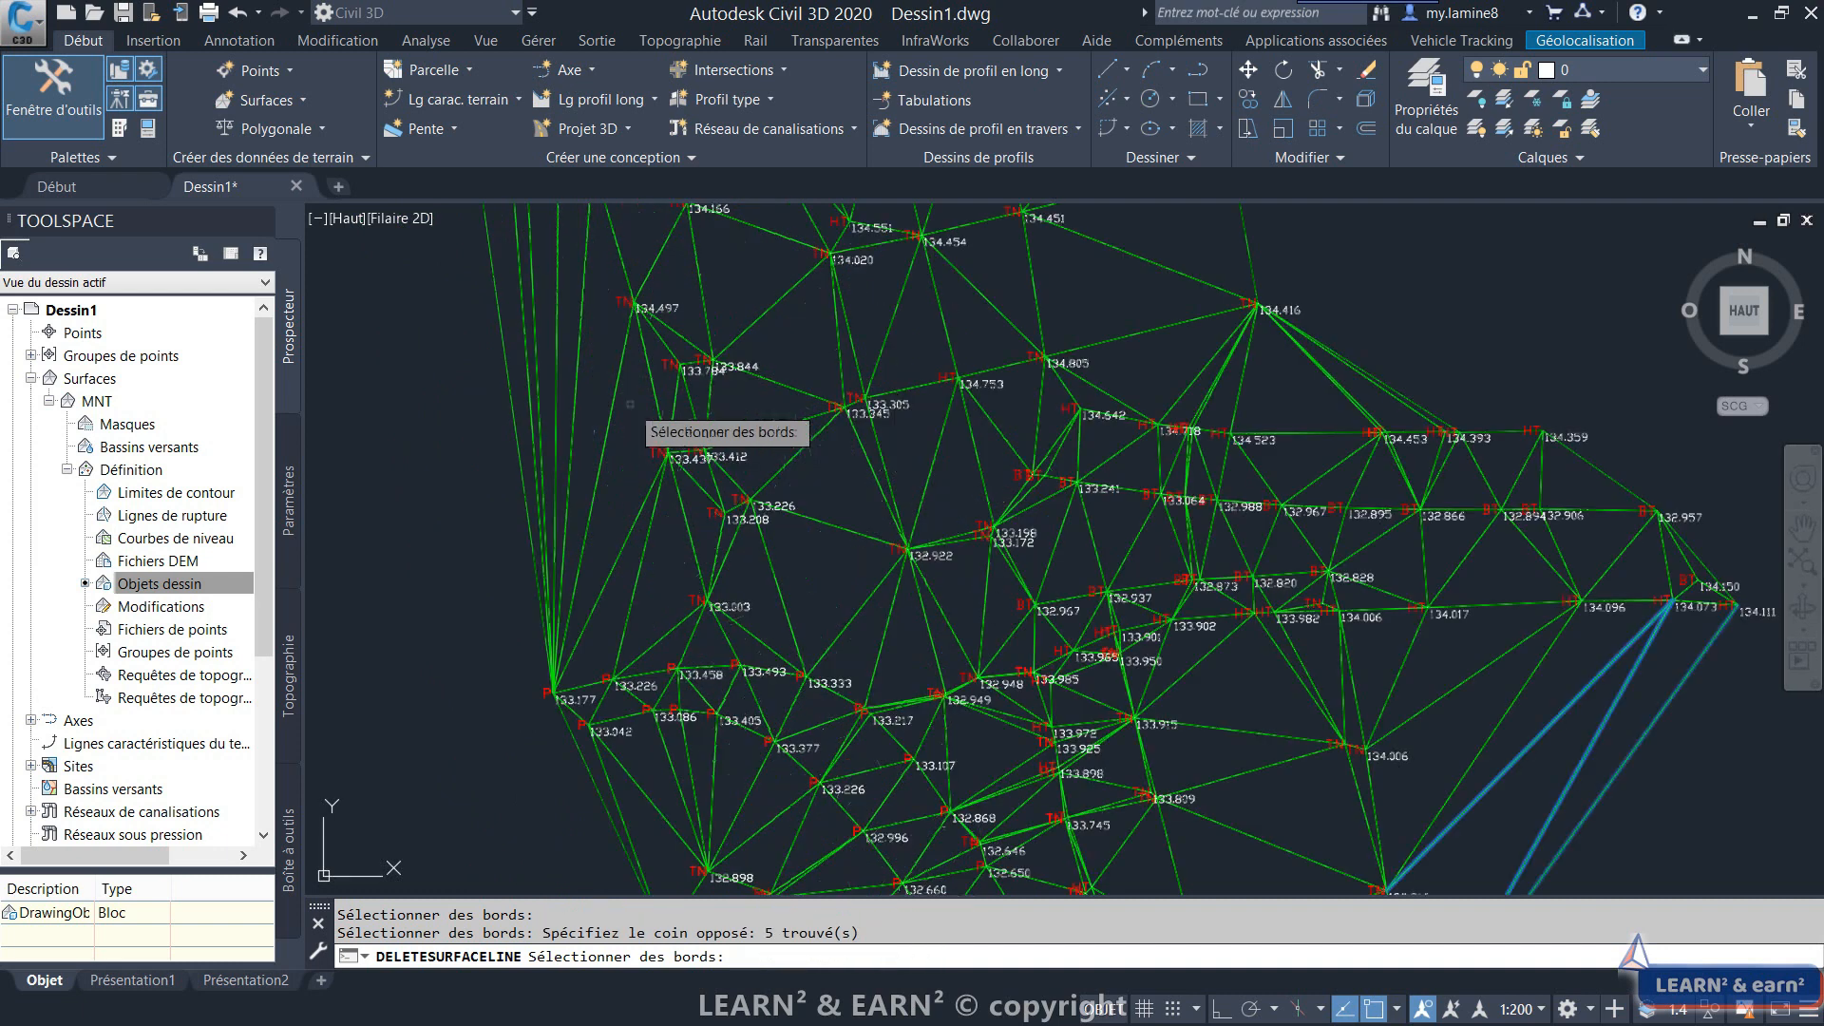
left_click(631, 399)
left_click(440, 447)
scroll(1063, 574, "down", 5)
scroll(1066, 447, "down", 4)
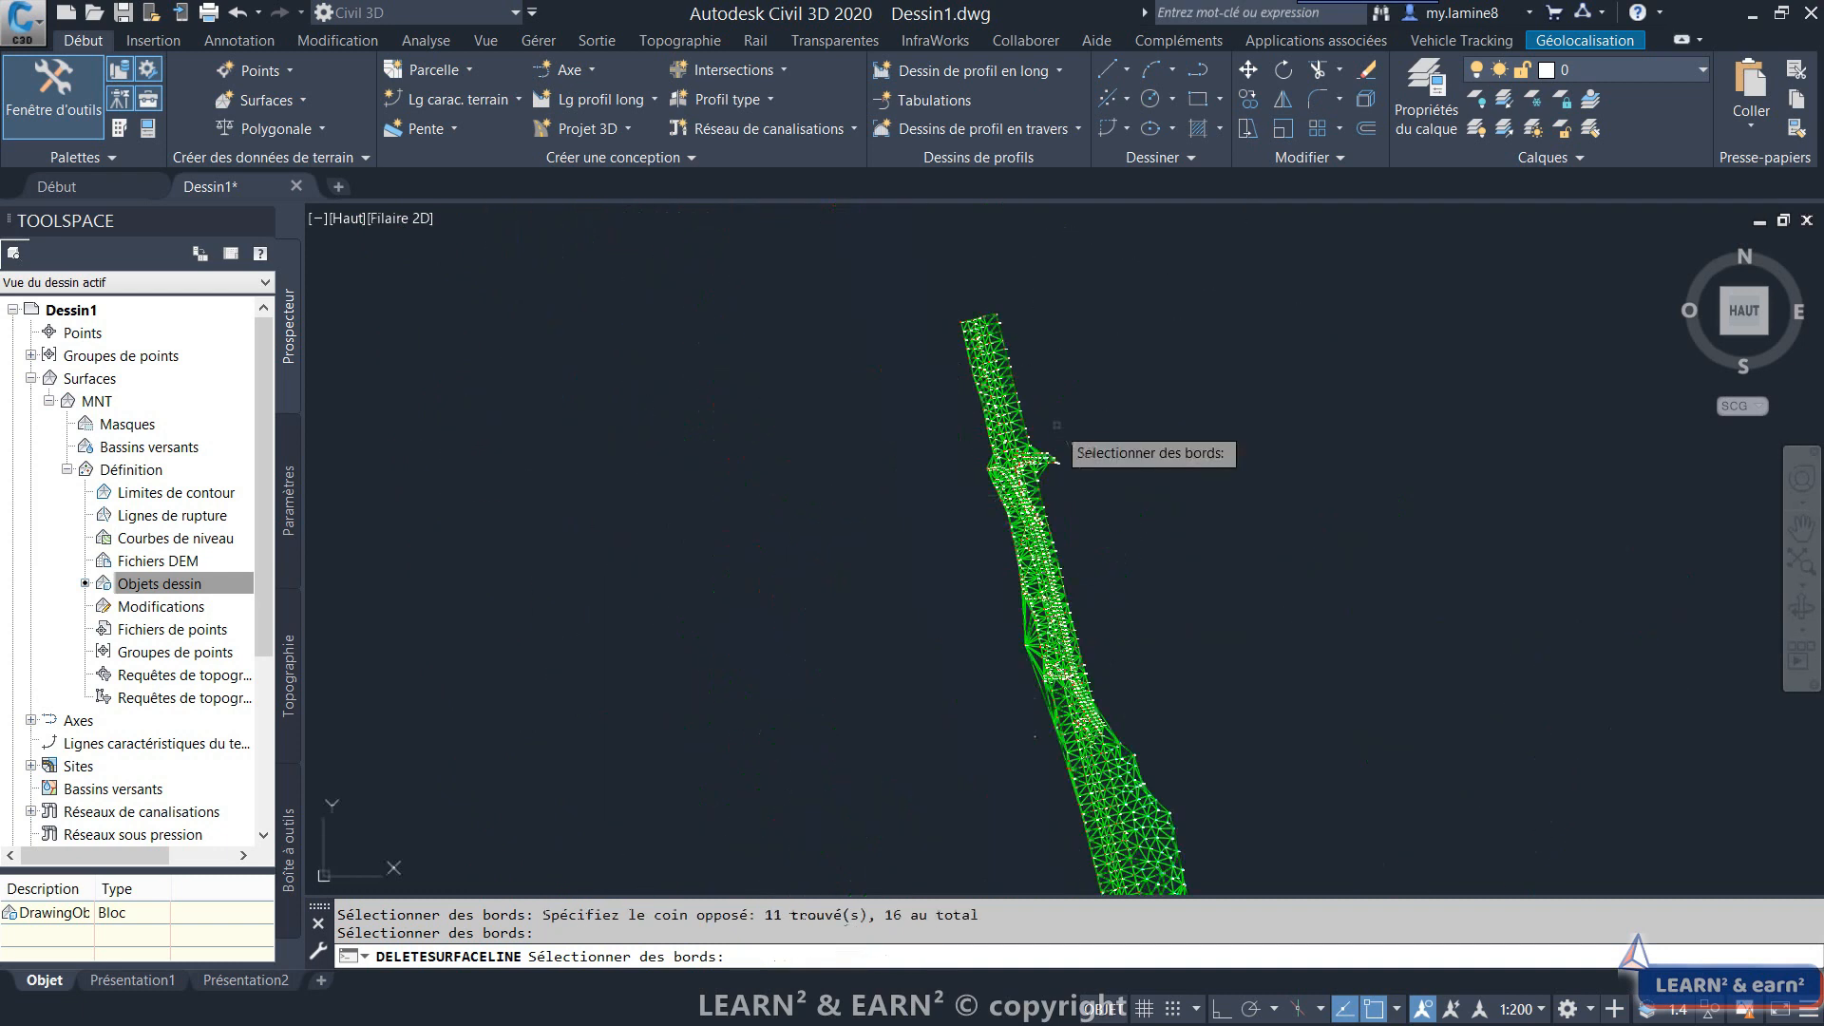
key("Return")
key("Return")
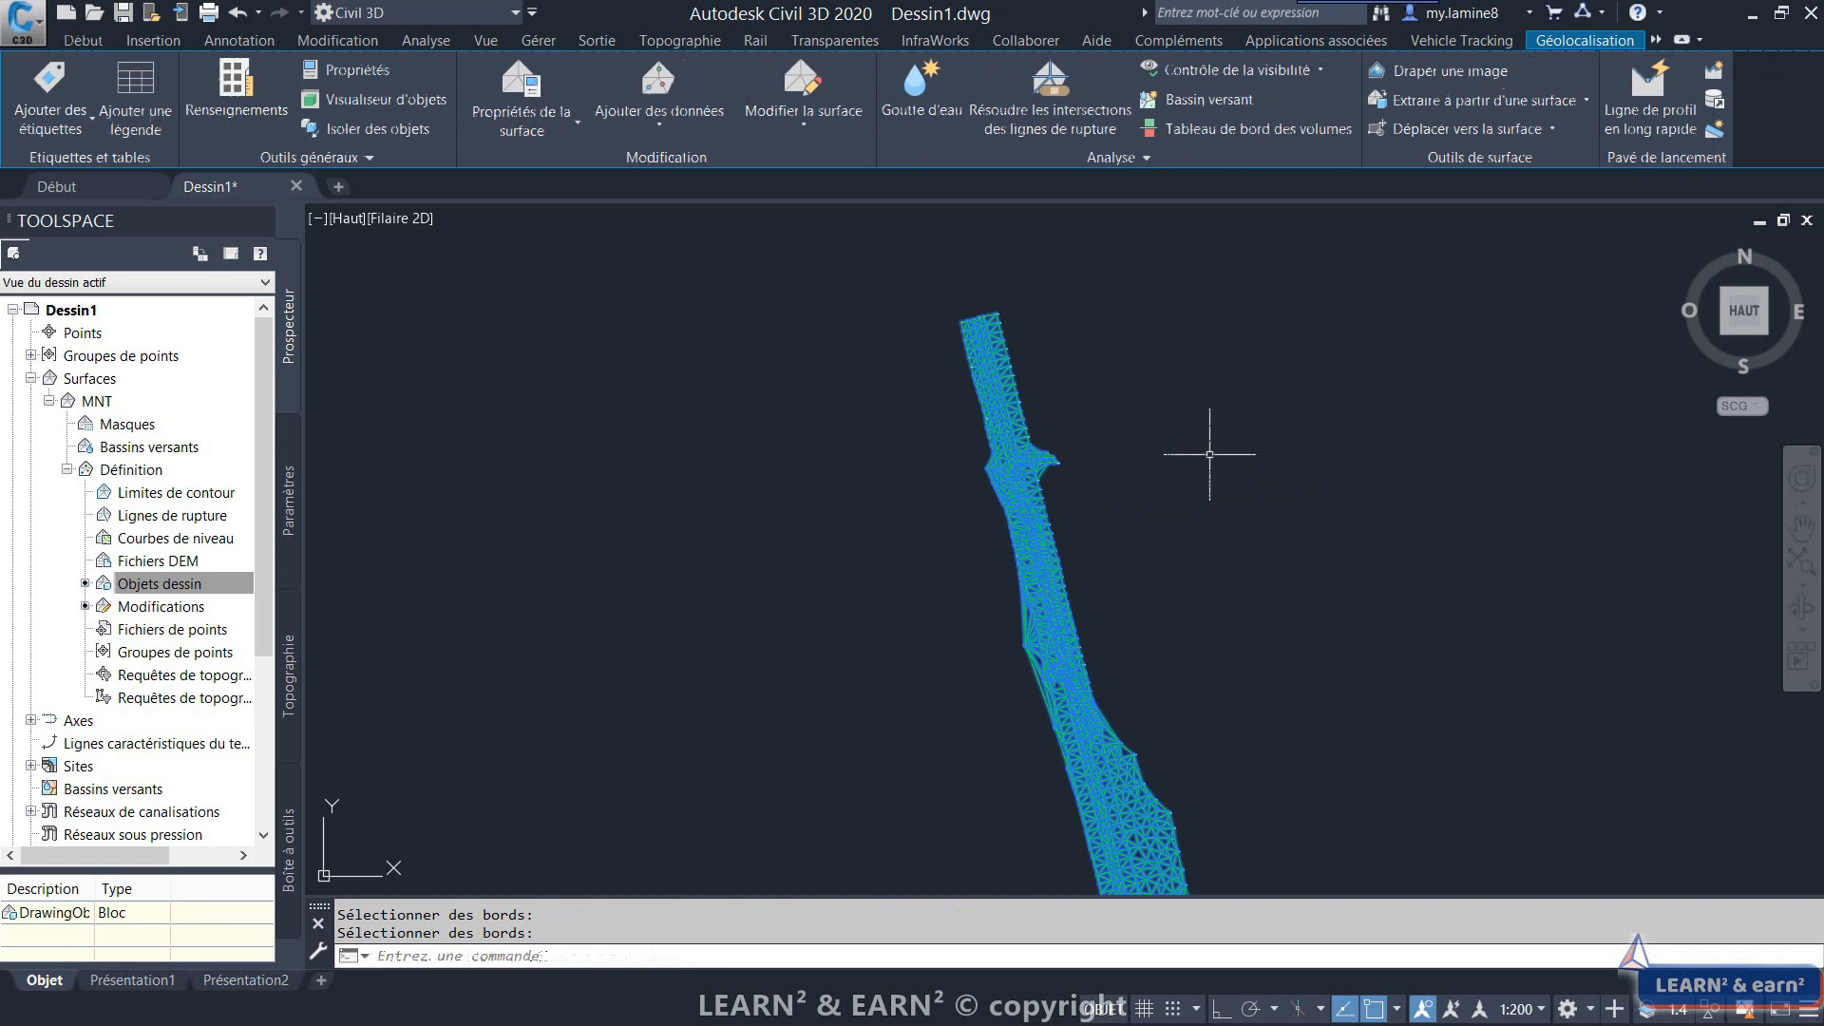